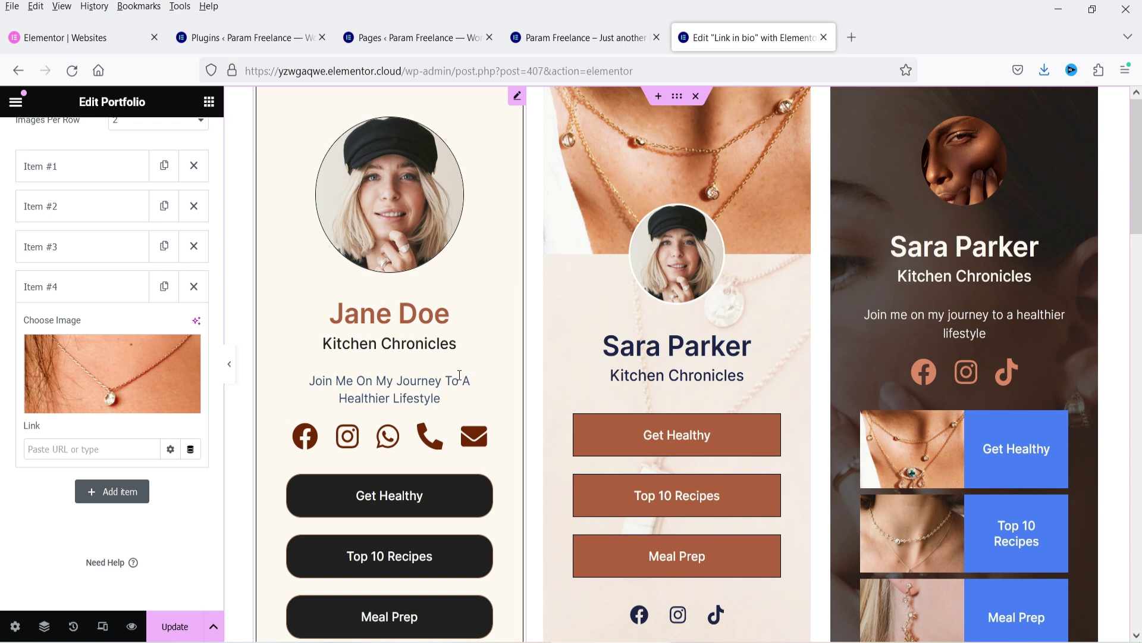
- Open the floating chat button on the live home page to view its contact options, and return to the page editor
key(ctrl+Page_Up)
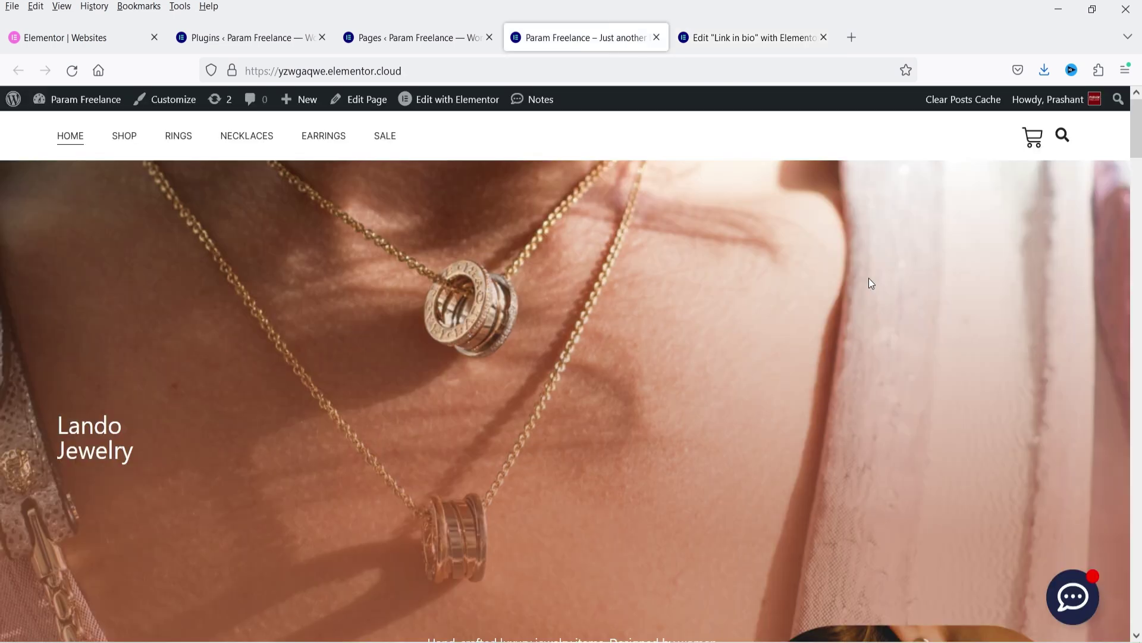
click(1074, 600)
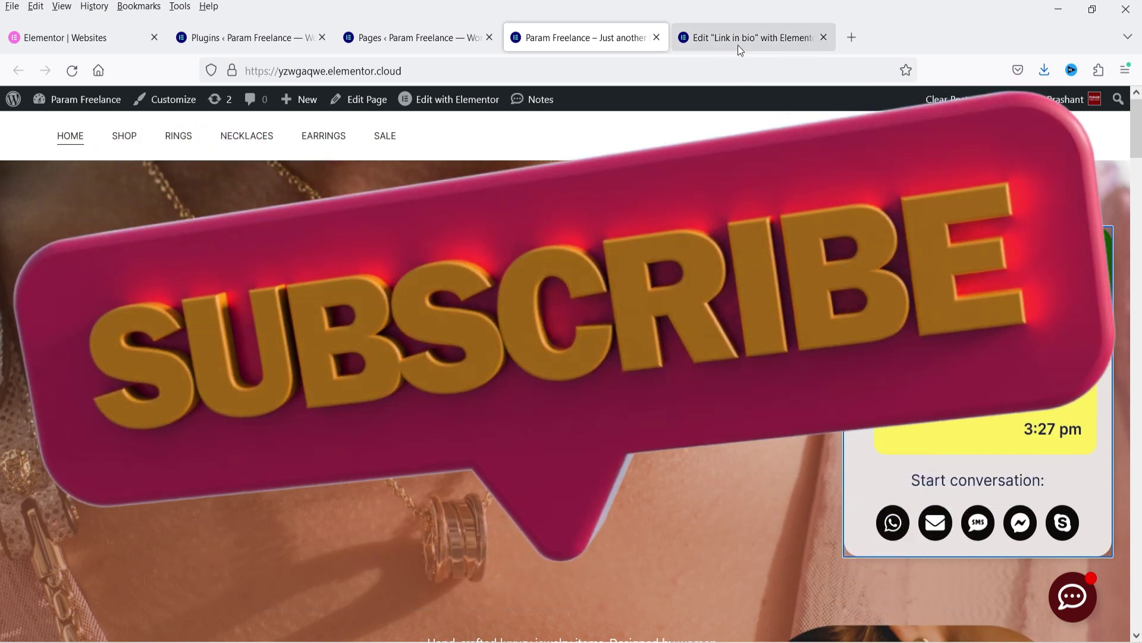
click(740, 40)
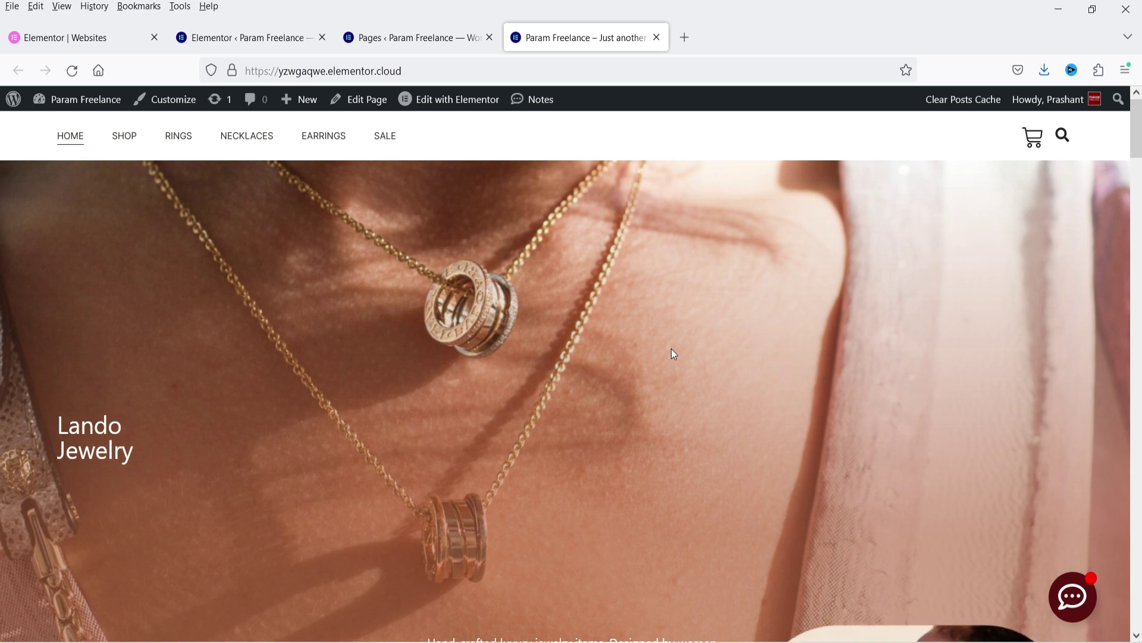
- Set the Link In Bio experiment to Active in Elementor's feature settings and save the changes
click(262, 40)
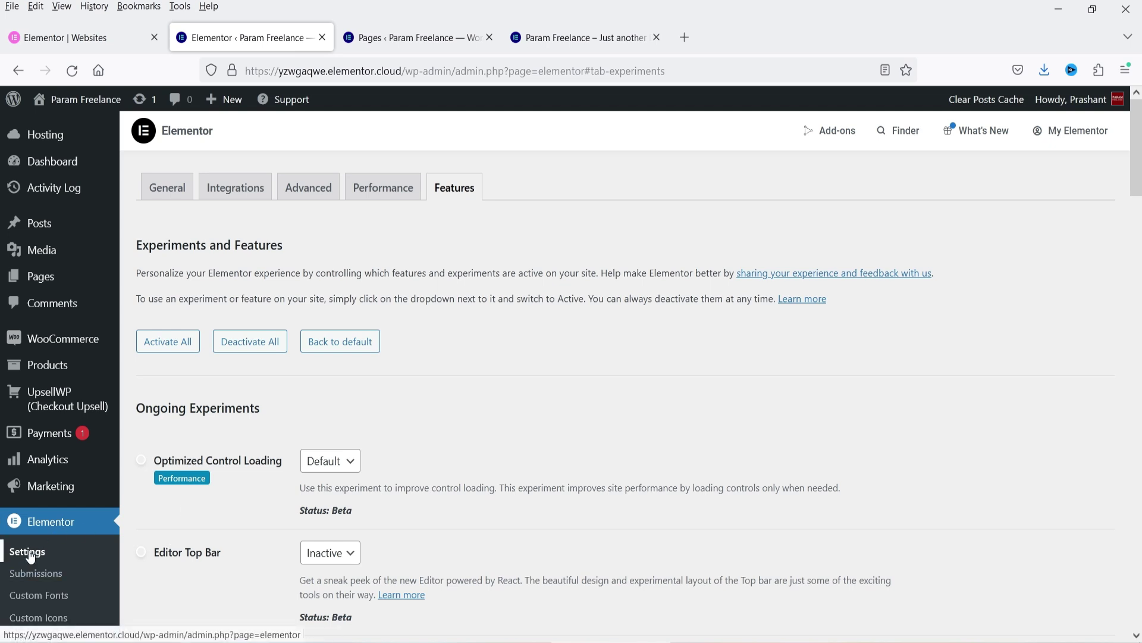
click(460, 197)
click(527, 304)
scroll(530, 305, down, 5)
scroll(543, 303, down, 6)
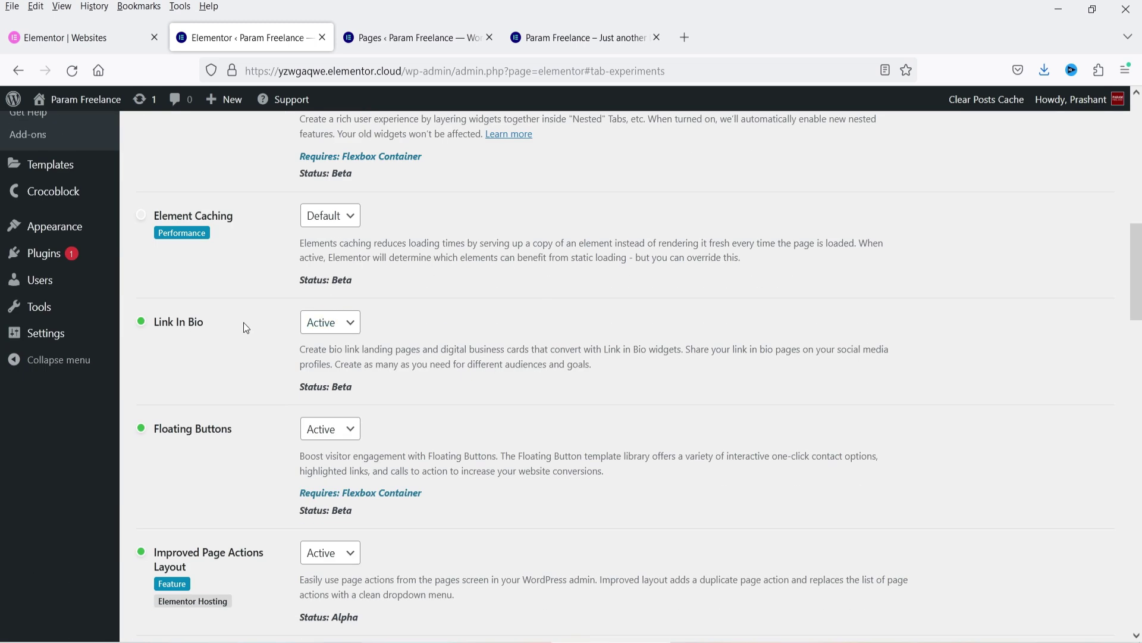
click(329, 324)
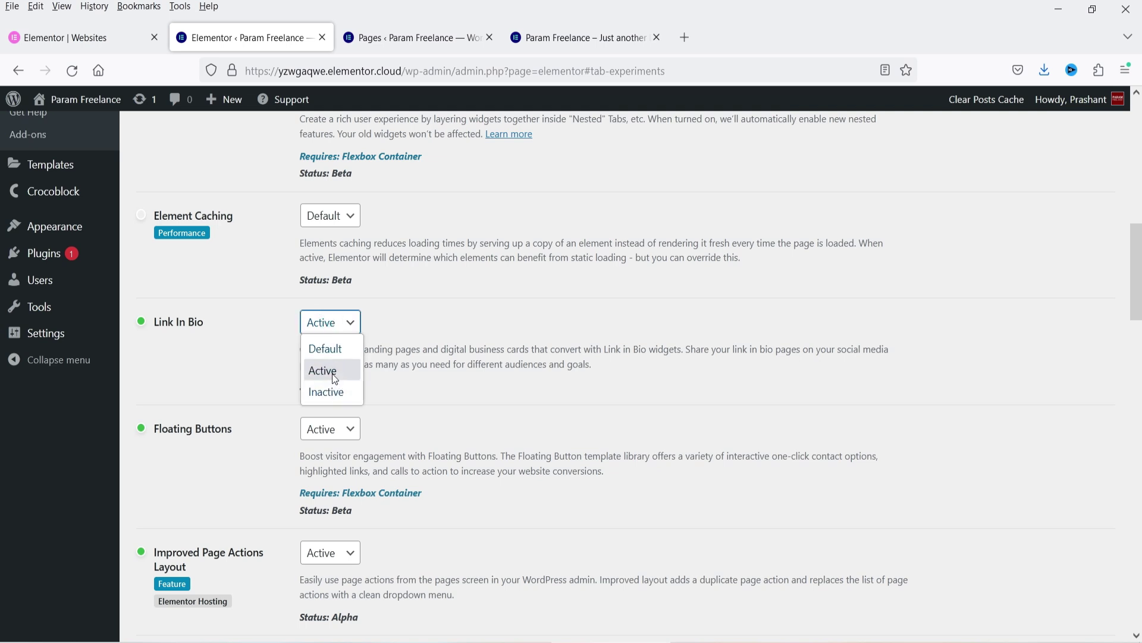
click(334, 374)
scroll(484, 360, down, 20)
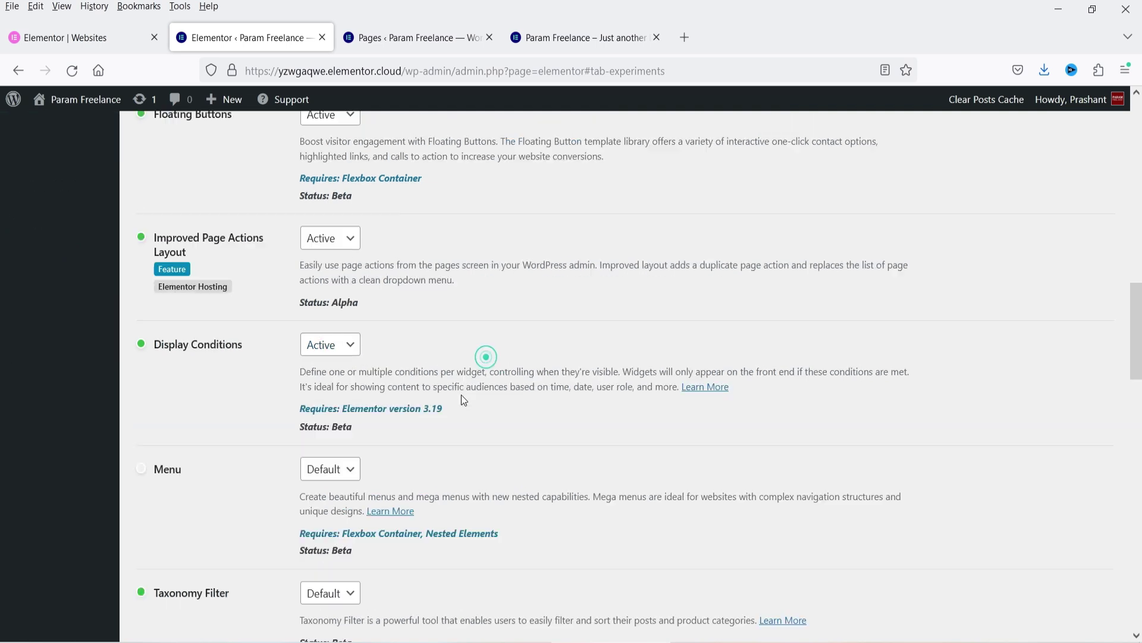
scroll(417, 410, down, 5)
click(182, 566)
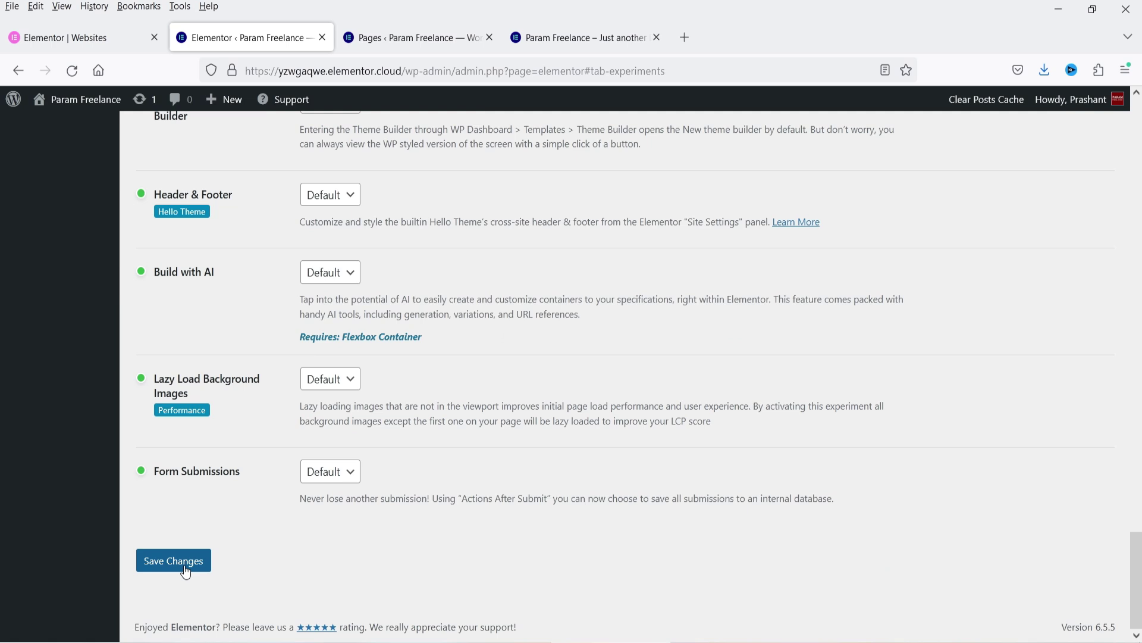
scroll(741, 326, up, 15)
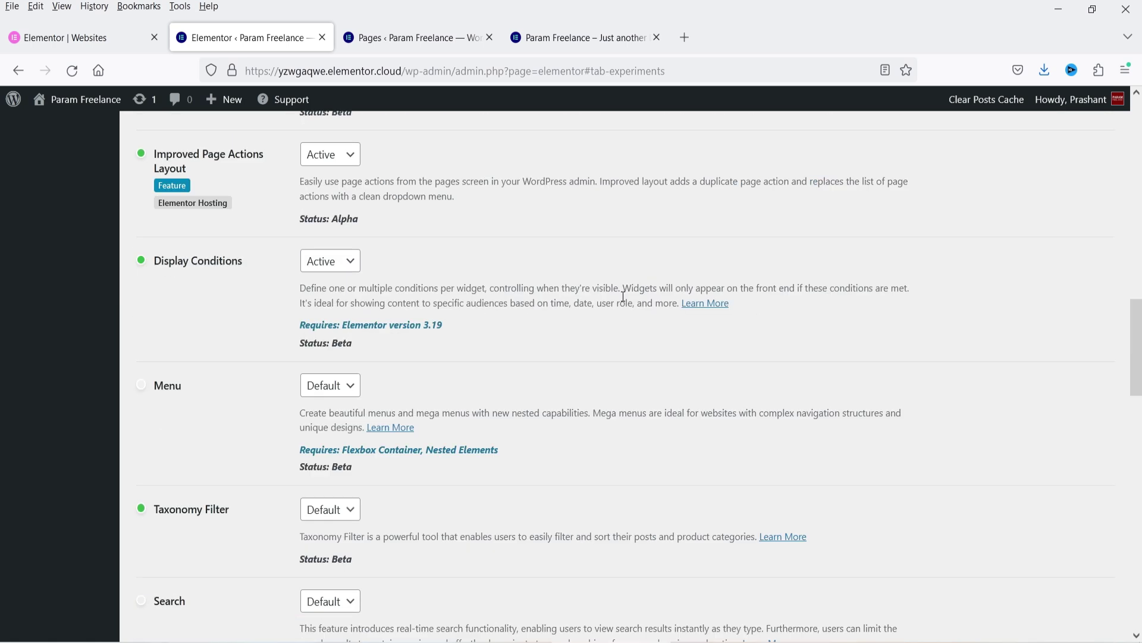
- Create a new WordPress page in a separate browser tab and title it "Link in bio"
click(397, 41)
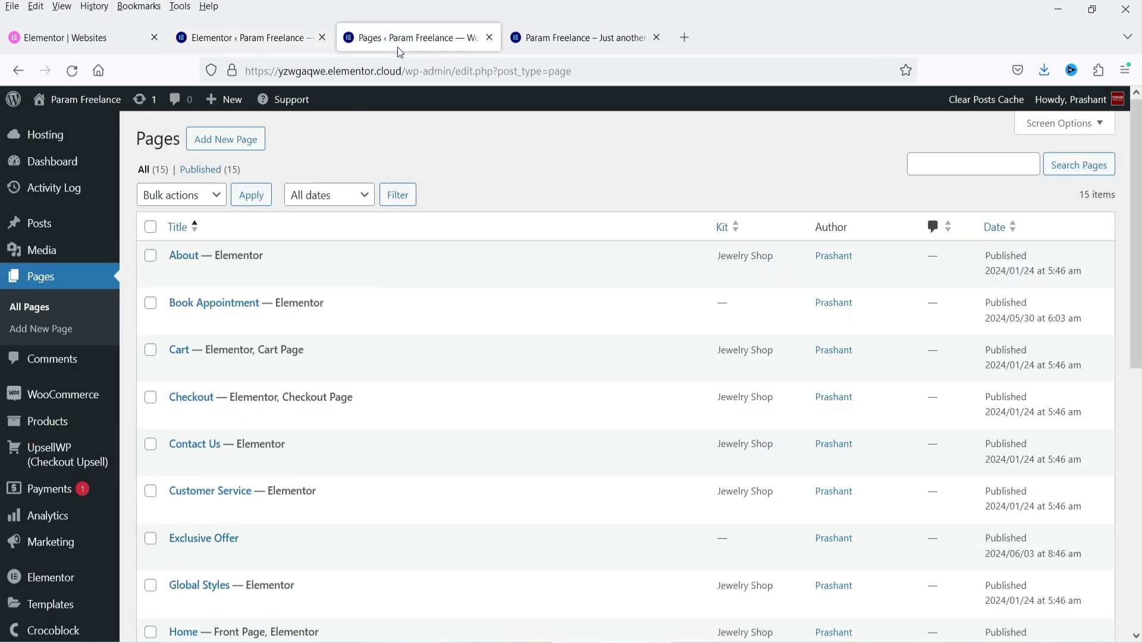
right_click(244, 141)
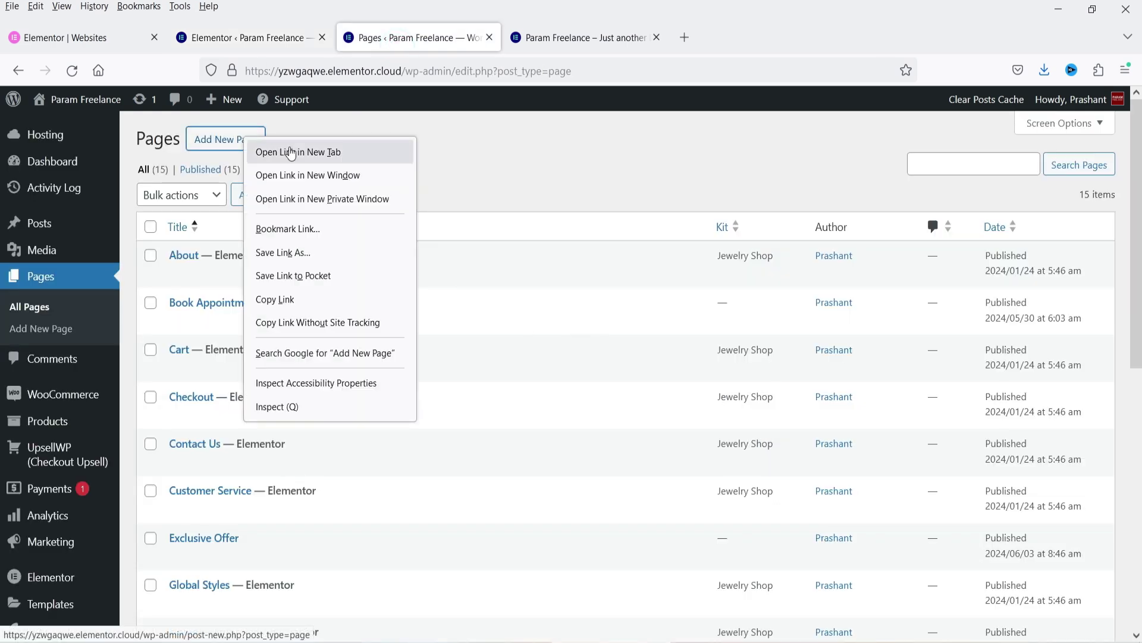
click(301, 153)
click(590, 38)
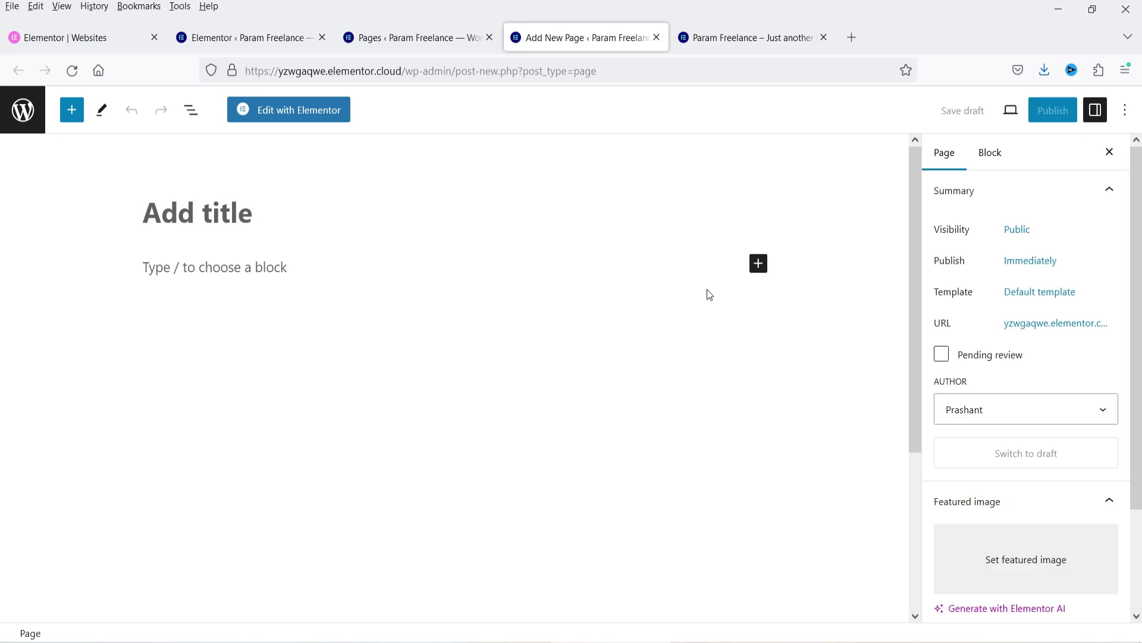
text(Link in bio)
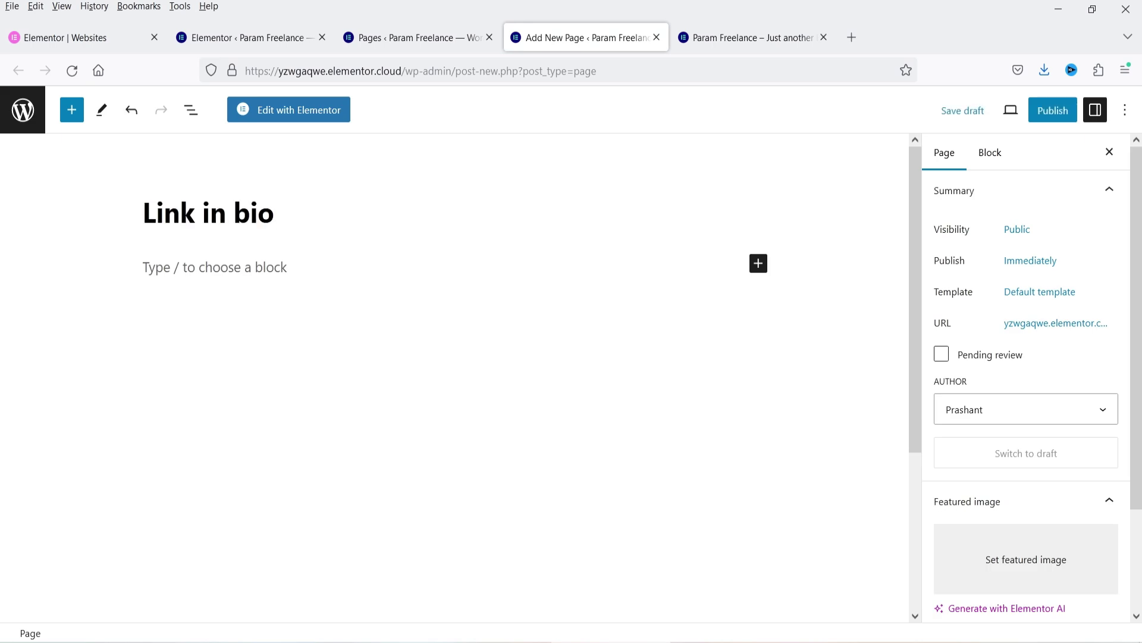
- Set the page's template to Elementor Canvas
click(1043, 294)
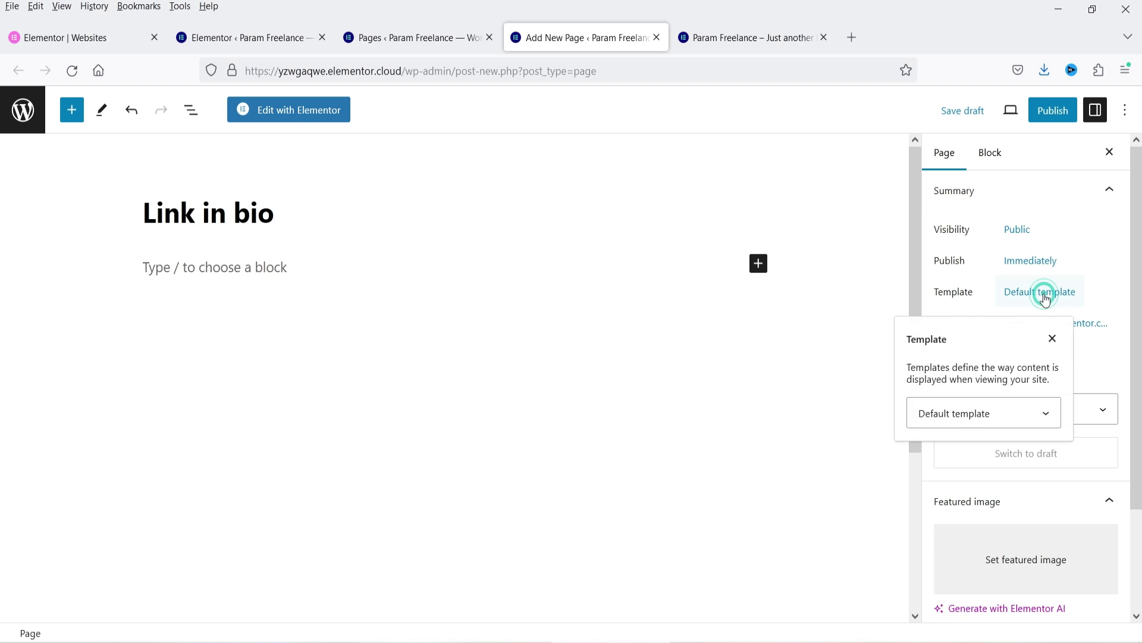
click(999, 411)
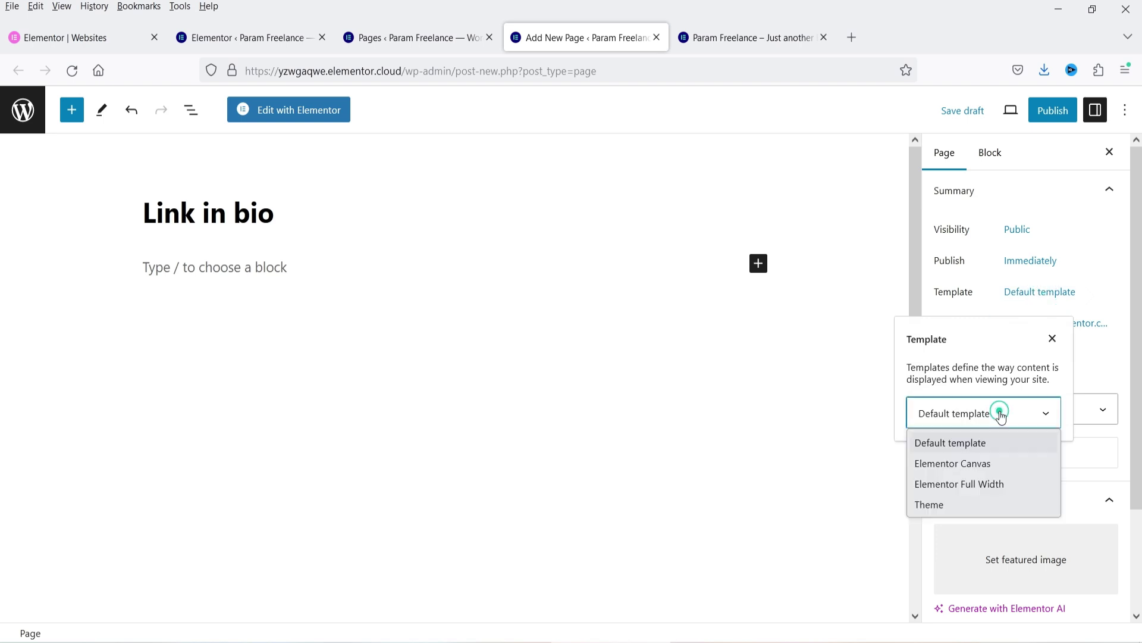
click(999, 476)
click(999, 471)
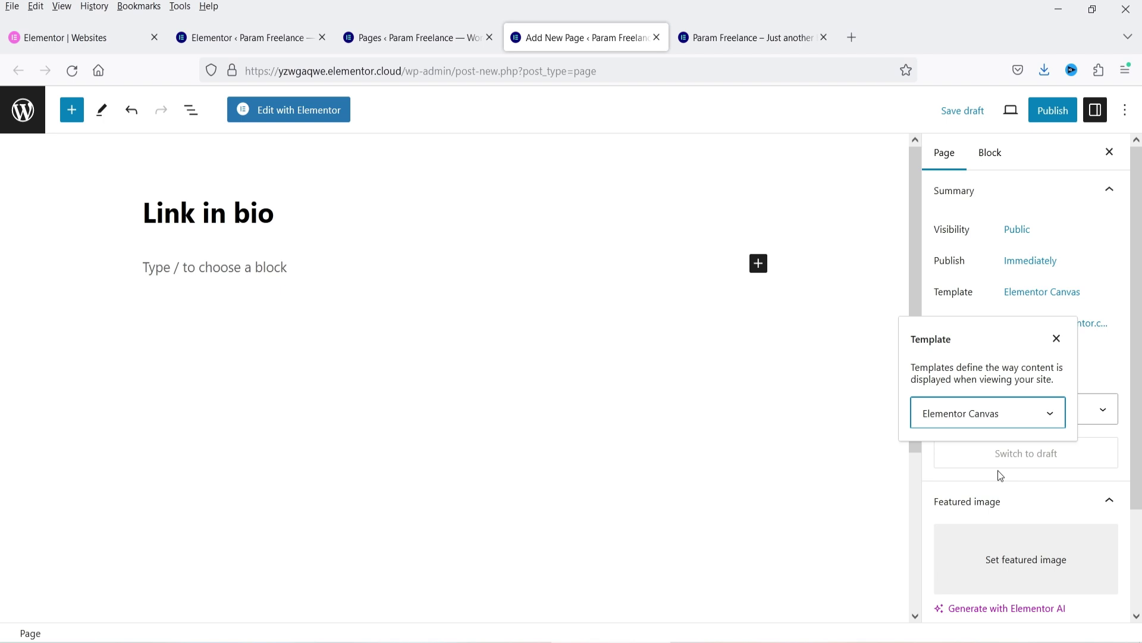
click(995, 424)
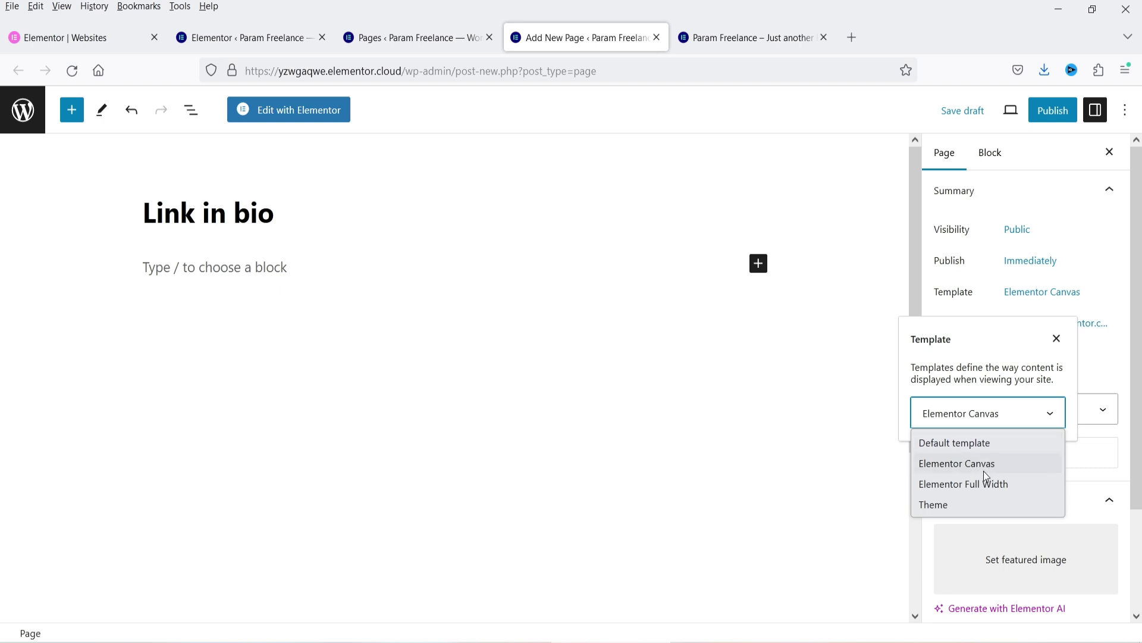
click(984, 469)
- Publish the "Link in bio" page and open it for editing with Elementor
click(1052, 110)
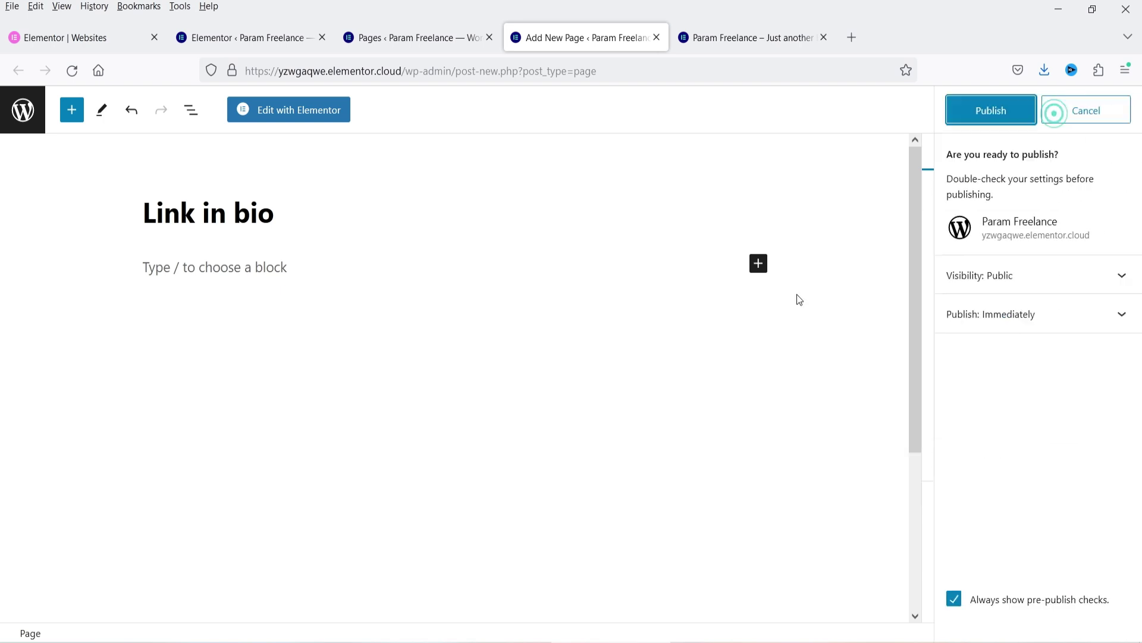
click(990, 111)
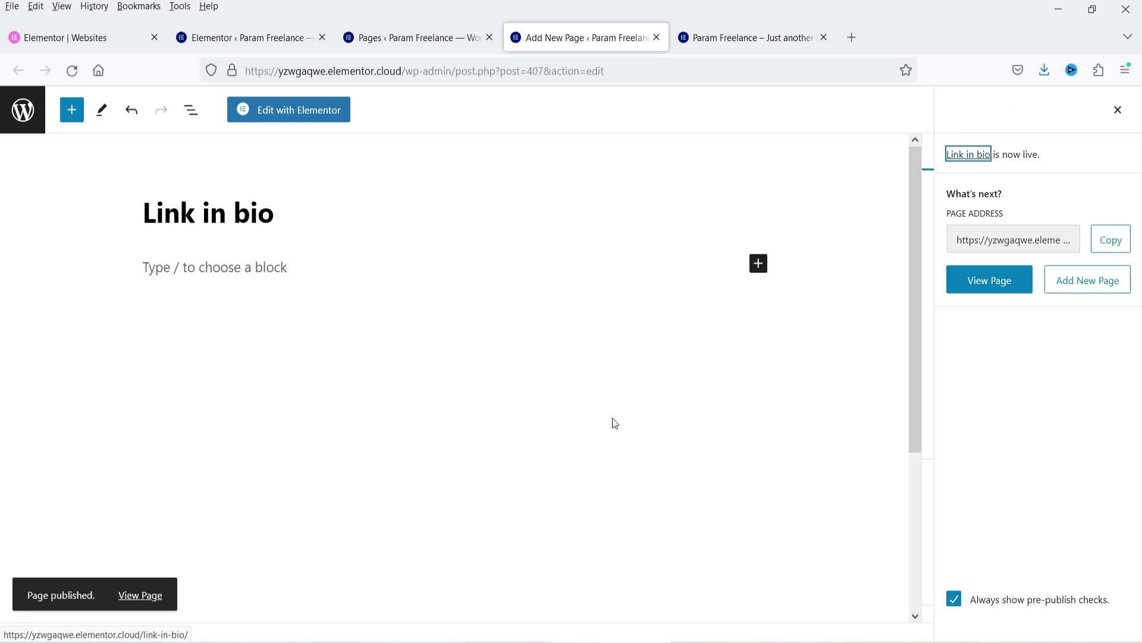
click(301, 111)
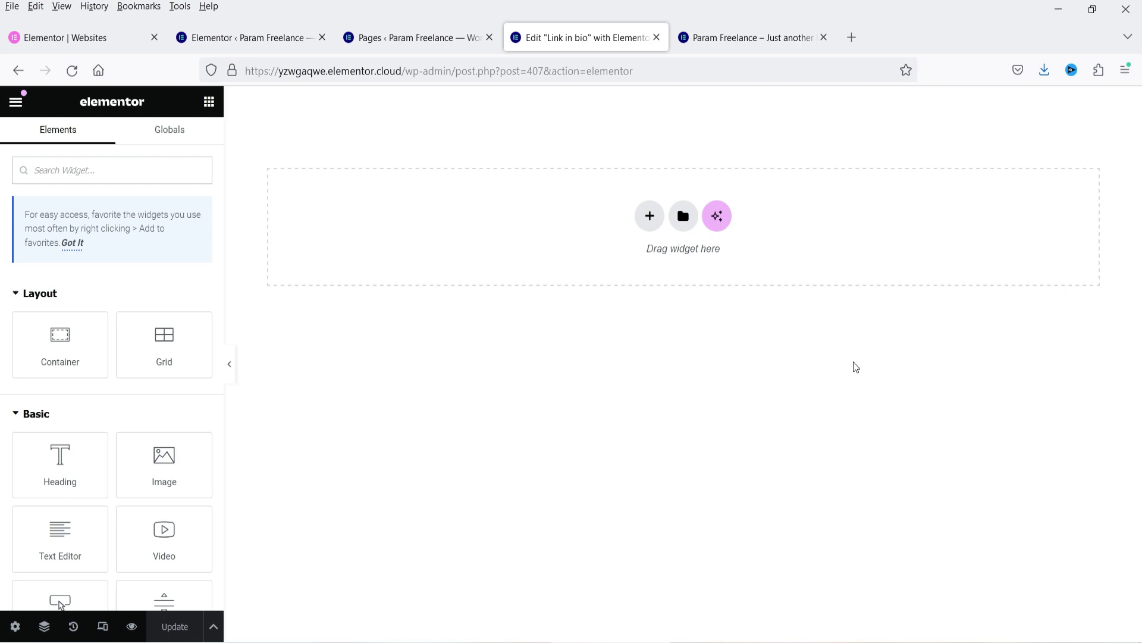
- Add a grid container with three columns and one row to the empty page, and dismiss the Elementor AI offer
click(647, 217)
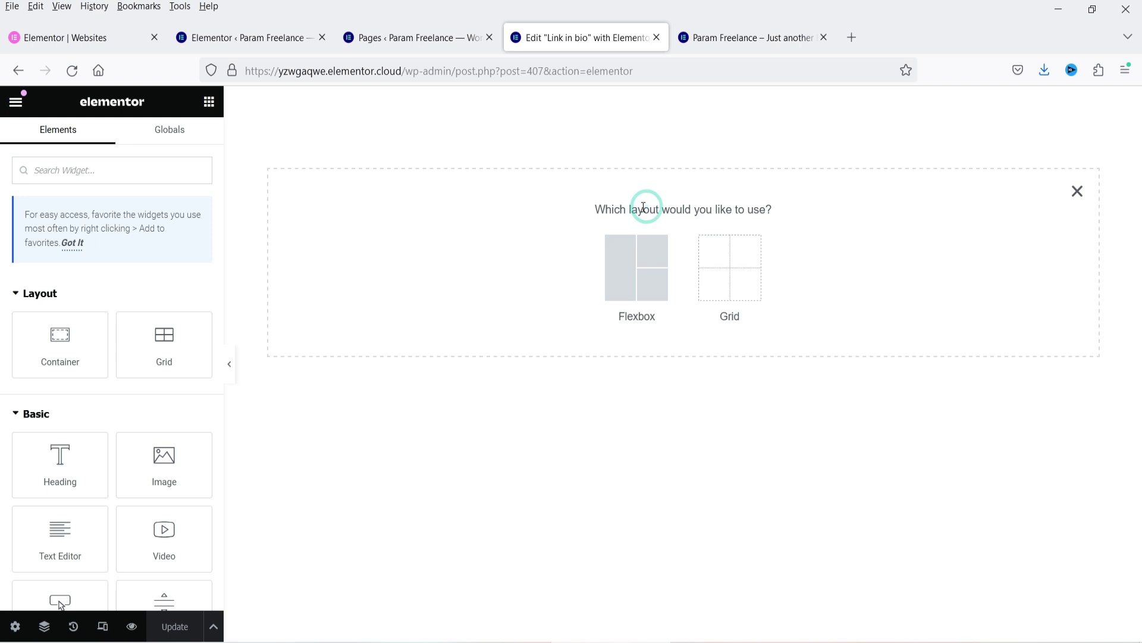
click(728, 276)
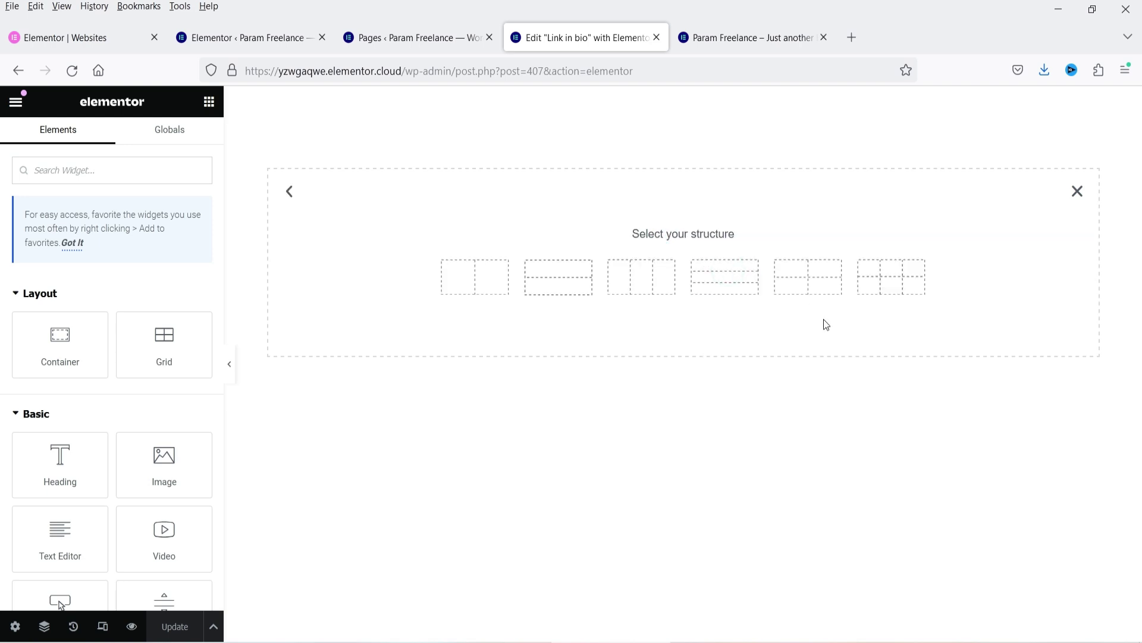
click(645, 293)
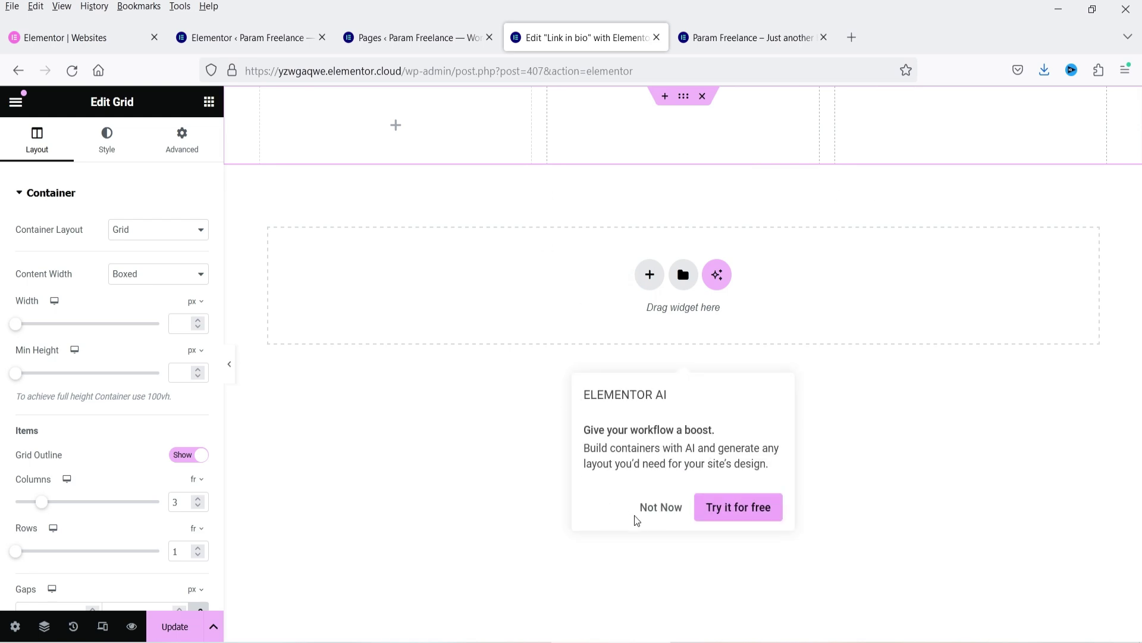
click(654, 509)
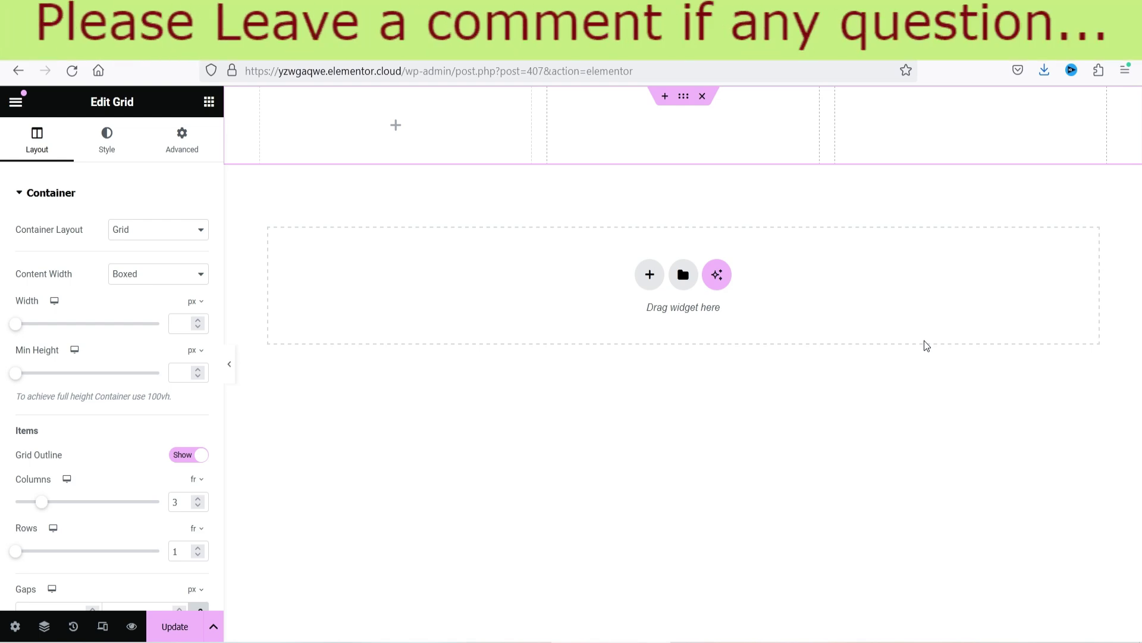
- Search the widgets for "link in bio" and place the Minimalist widget in the grid's first column
click(209, 101)
text(link in bio)
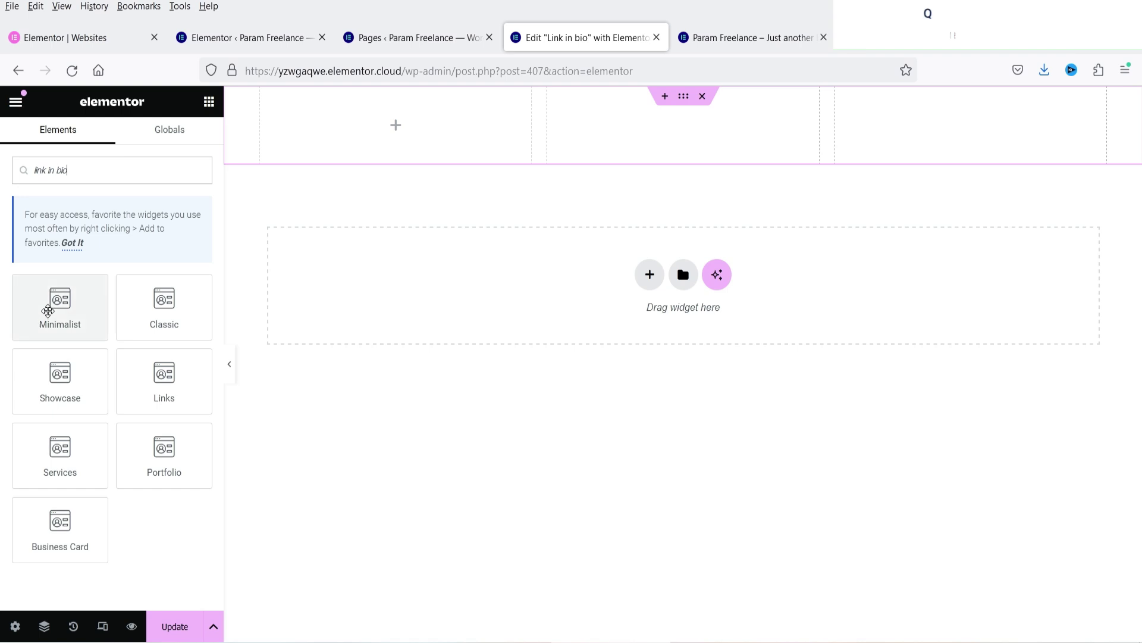
drag(50, 302, 422, 155)
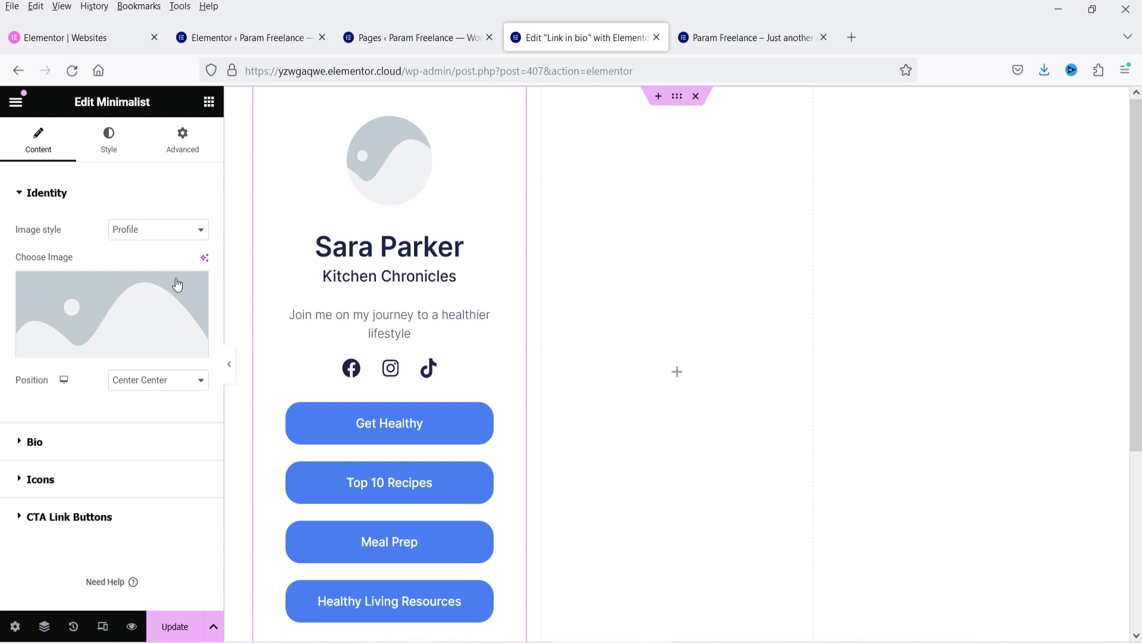
- Try the Cover image style on the Minimalist widget and switch it back to Profile
click(128, 230)
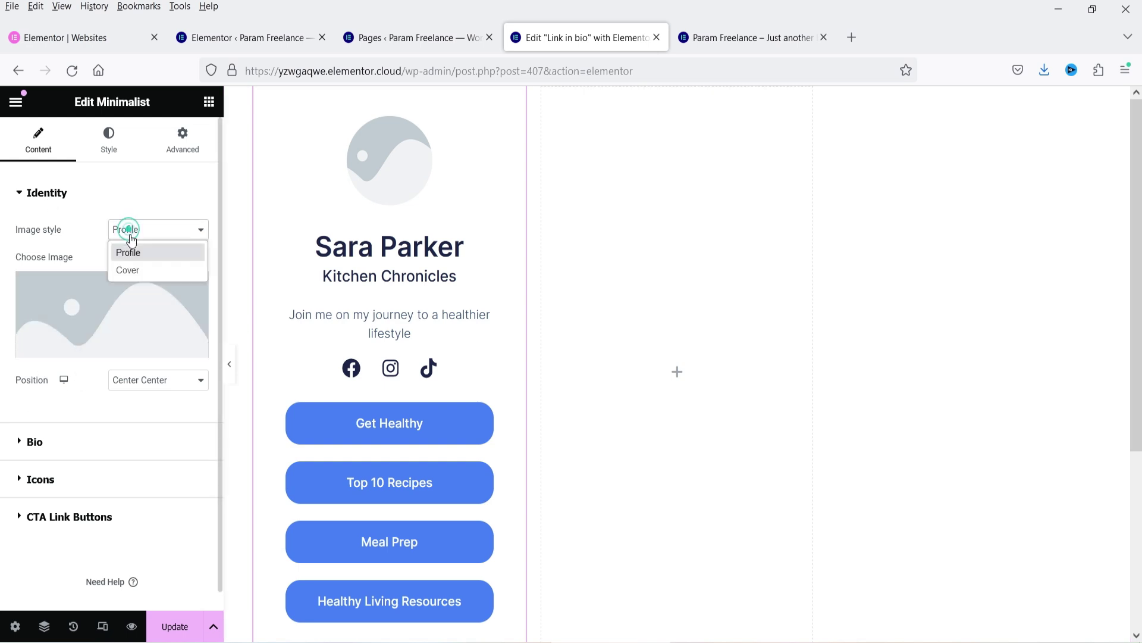
click(145, 274)
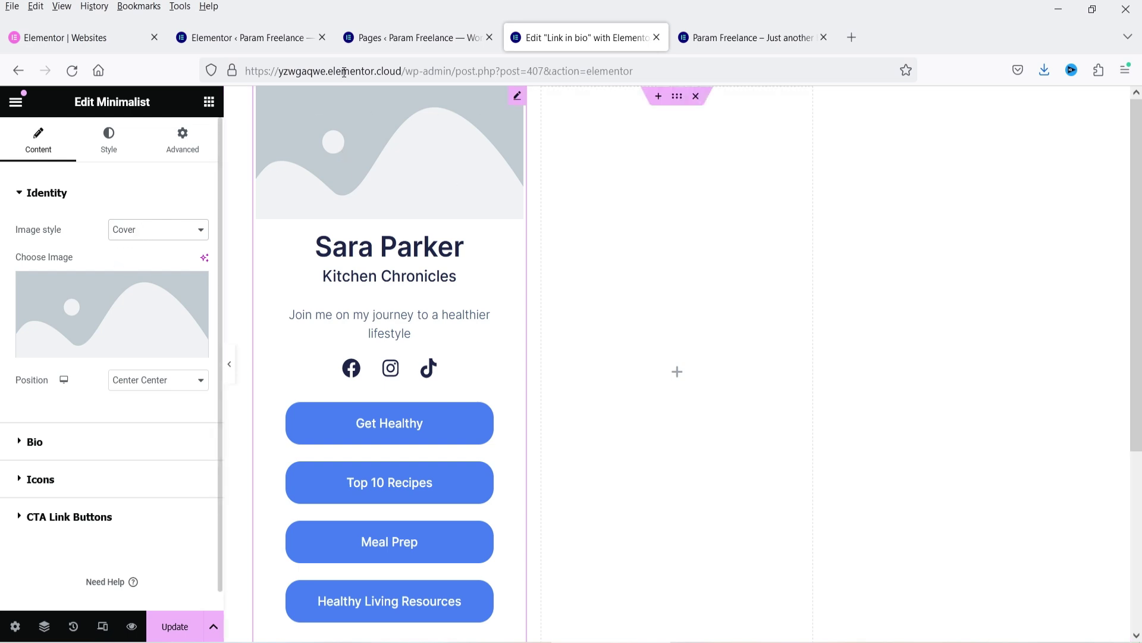
click(172, 230)
click(167, 257)
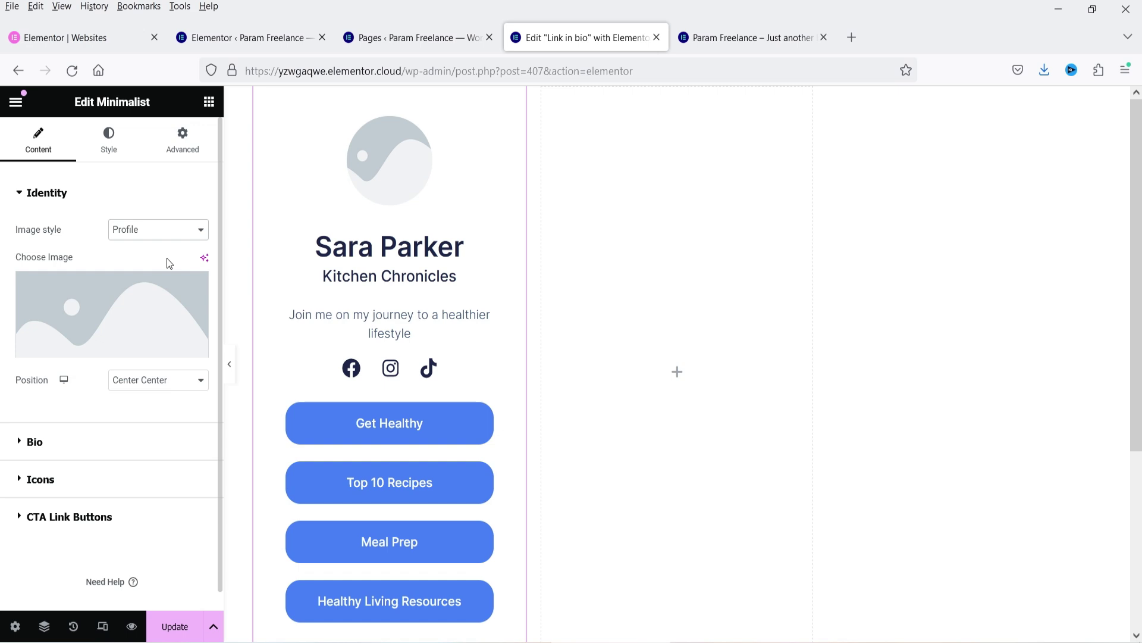
- Set the Minimalist widget's profile image to jewelry-shop_hotspot_about_2.jpg from the media library
click(101, 297)
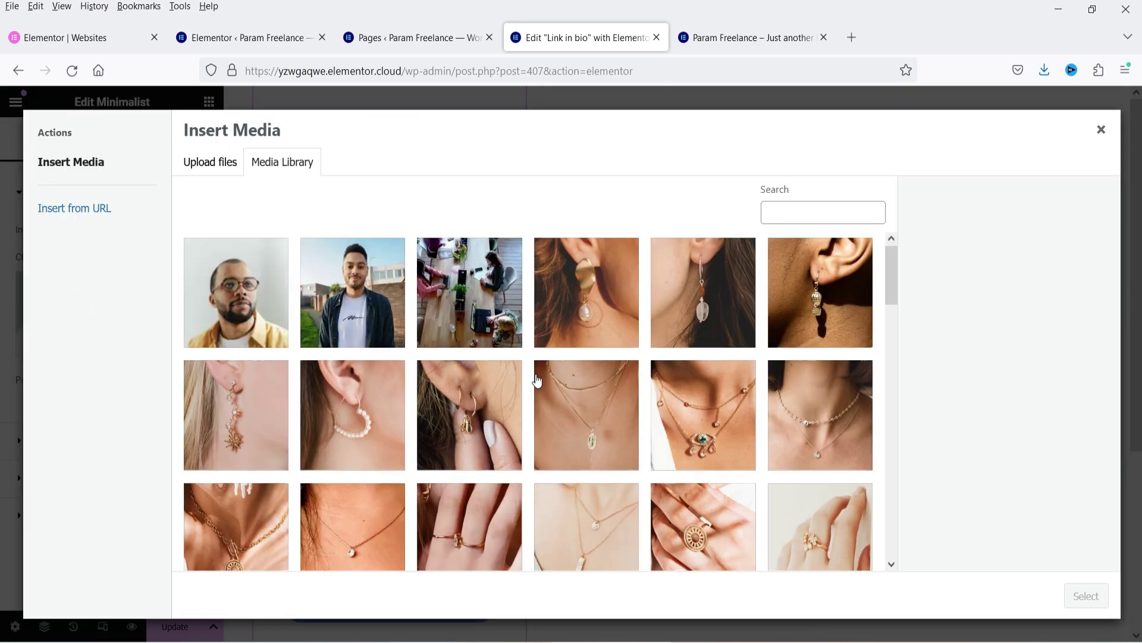
scroll(535, 381, down, 10)
click(596, 371)
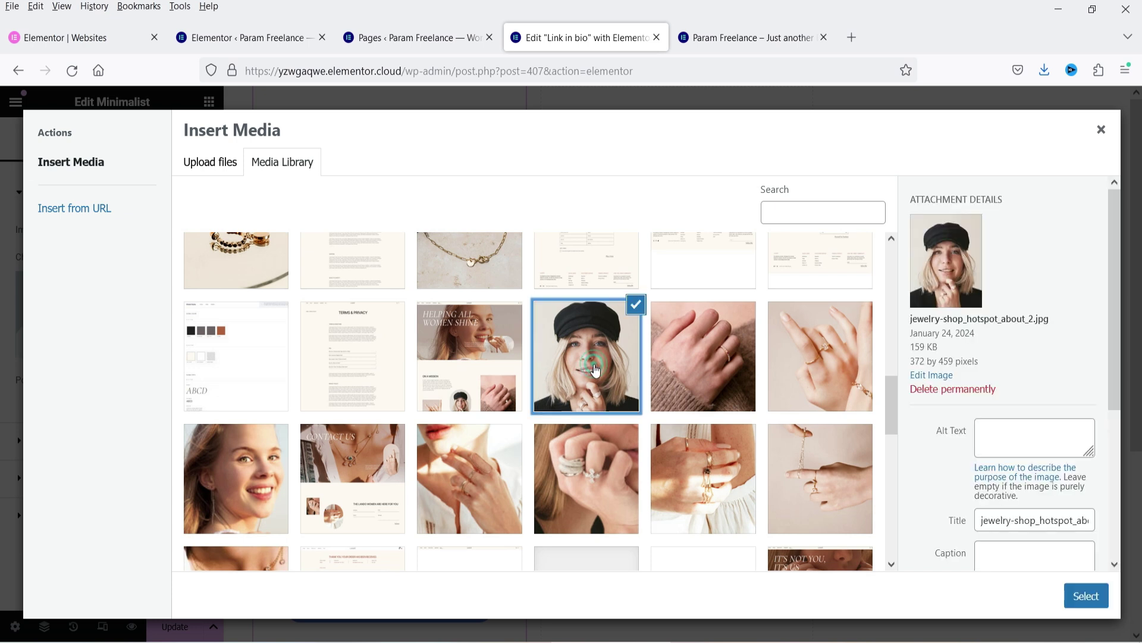
click(1087, 596)
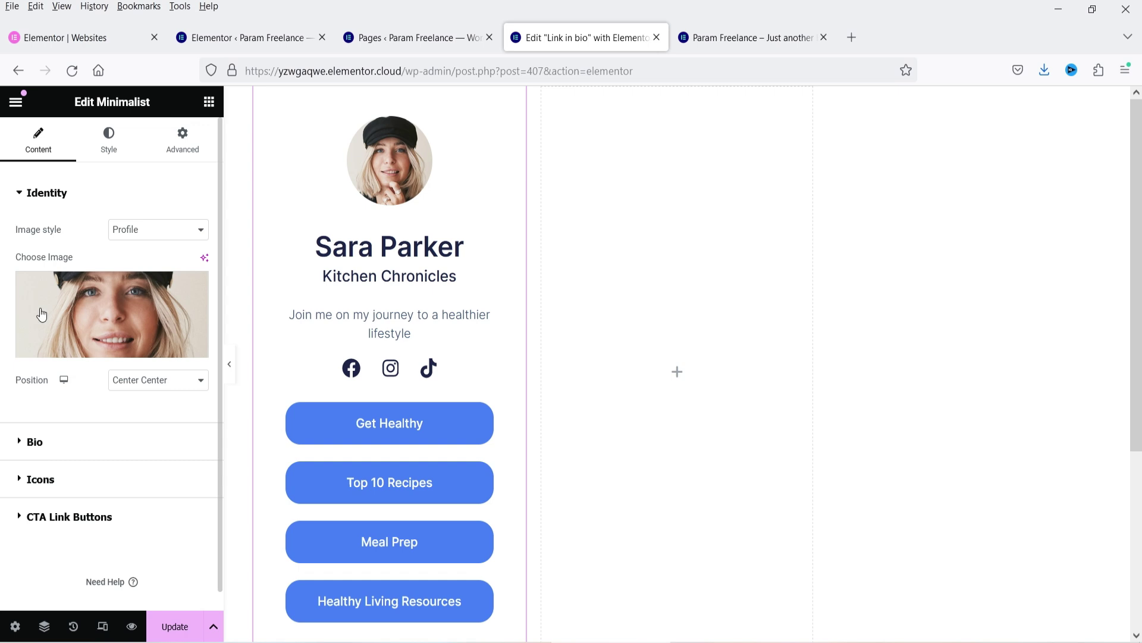
- Review the Minimalist widget's Bio settings for the heading, tagline, description and their HTML tags
click(62, 441)
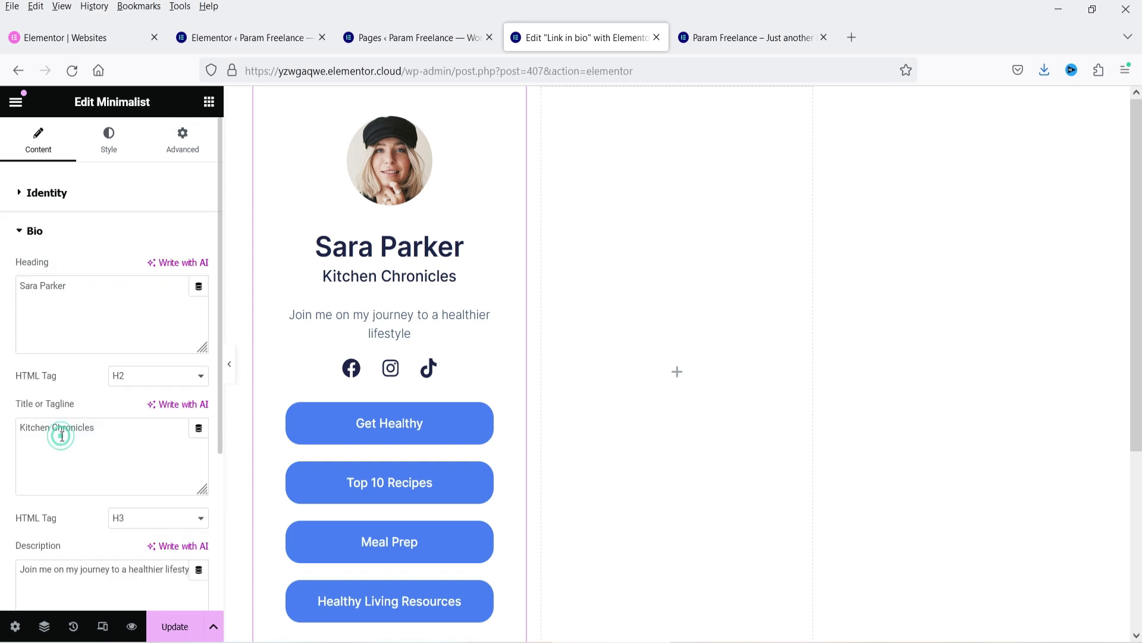
triple_click(93, 285)
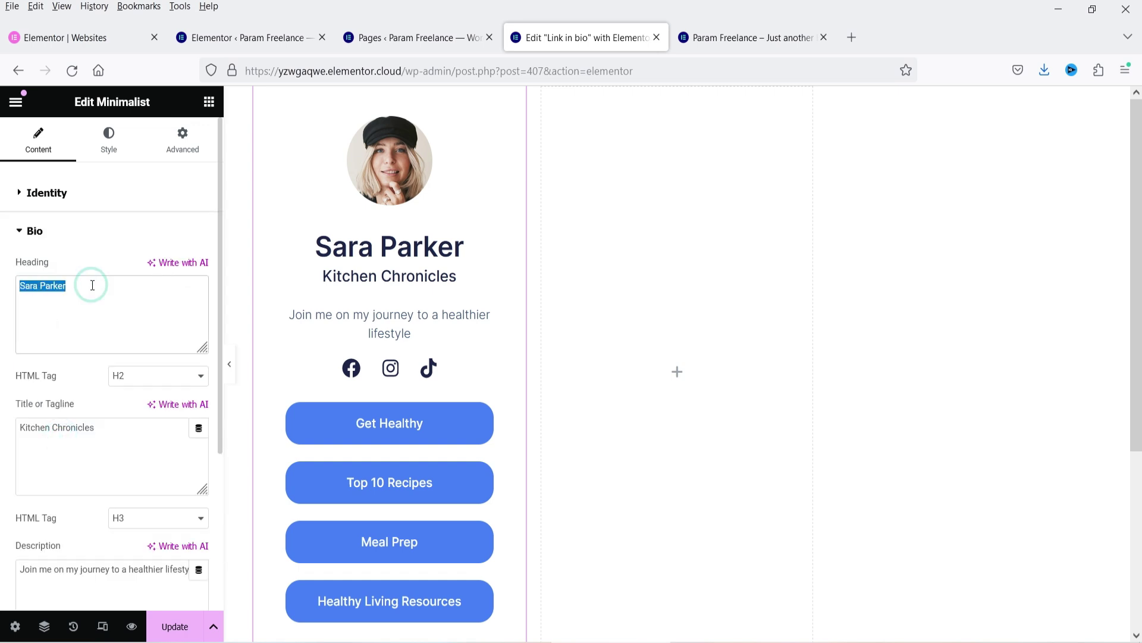
scroll(67, 436, down, 4)
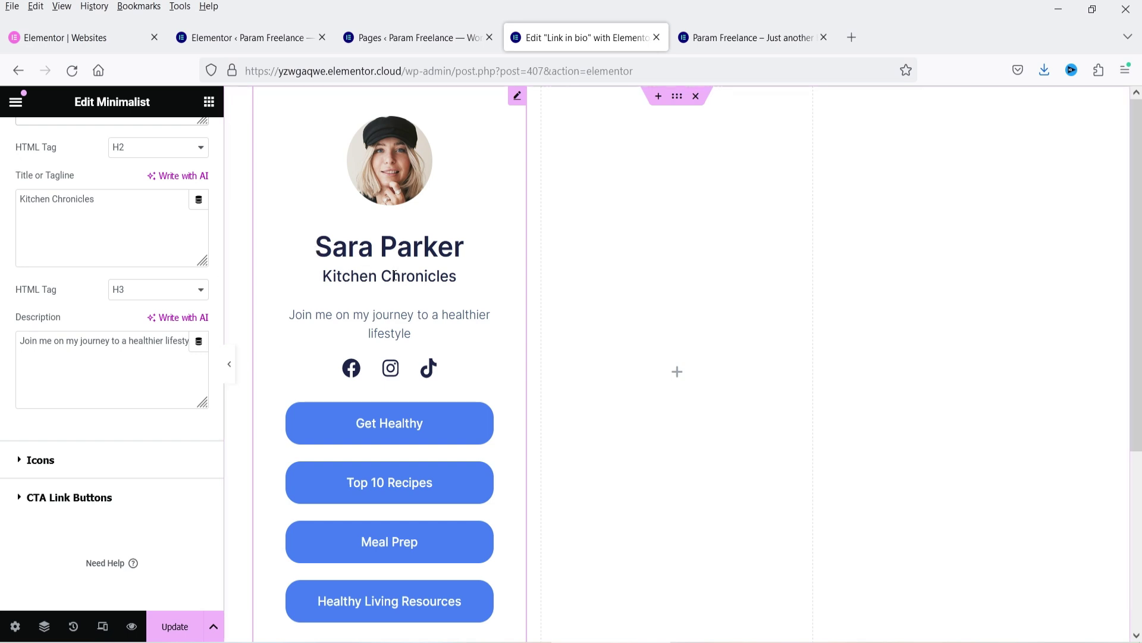
- Replace the Minimalist widget's Bio heading with the new profile person's full name and check the tagline and description text
double_click(95, 341)
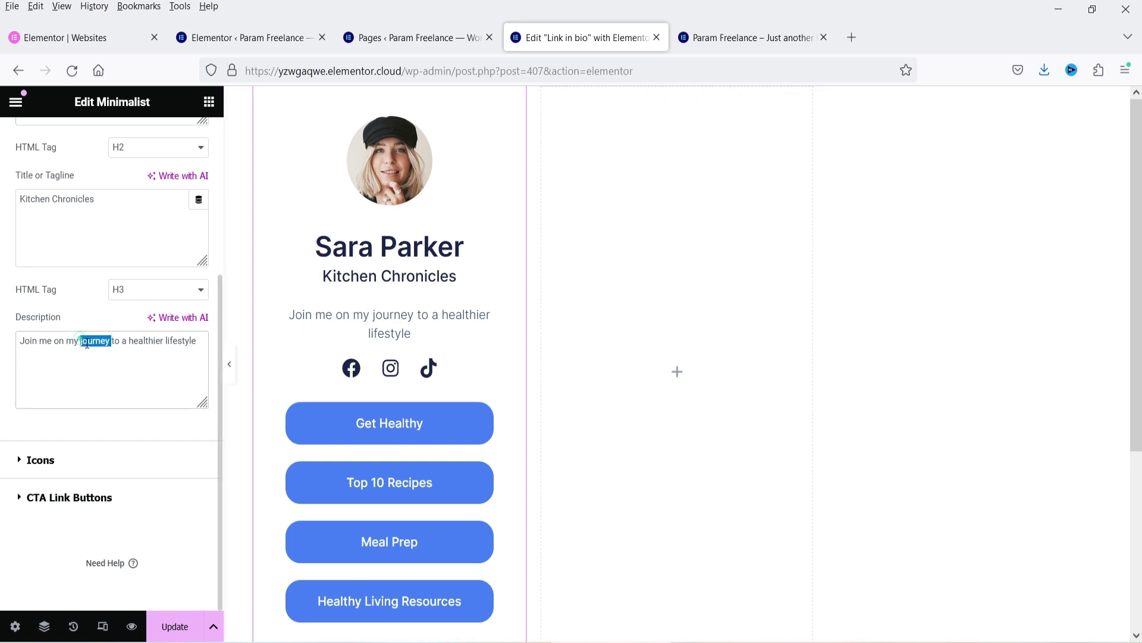
scroll(100, 380, up, 3)
triple_click(96, 232)
text(Joe)
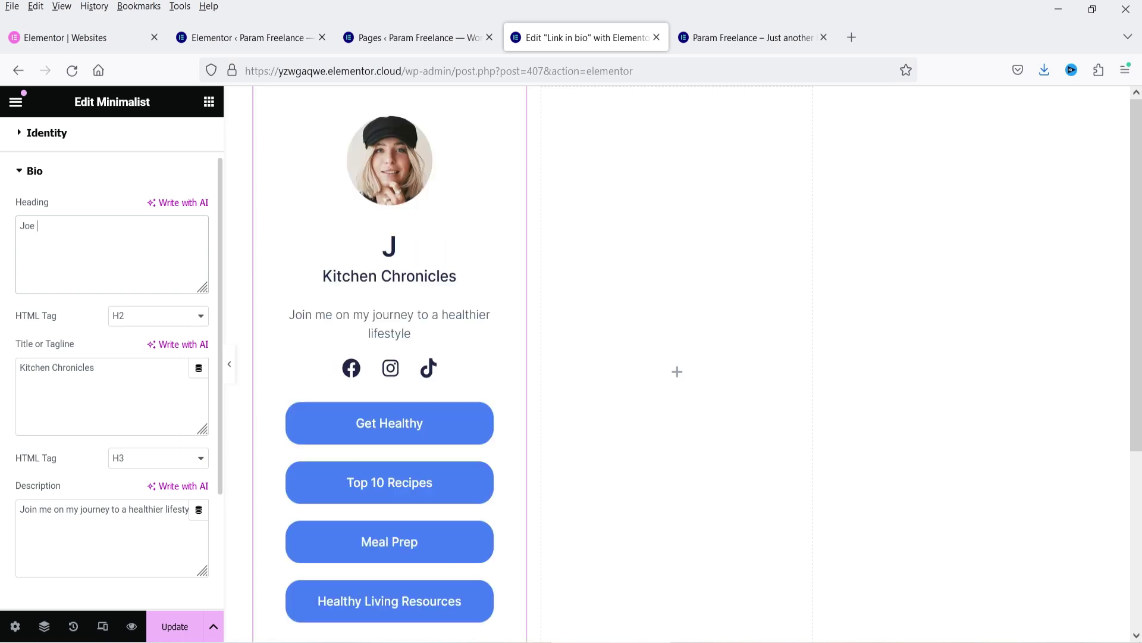
text(Doe)
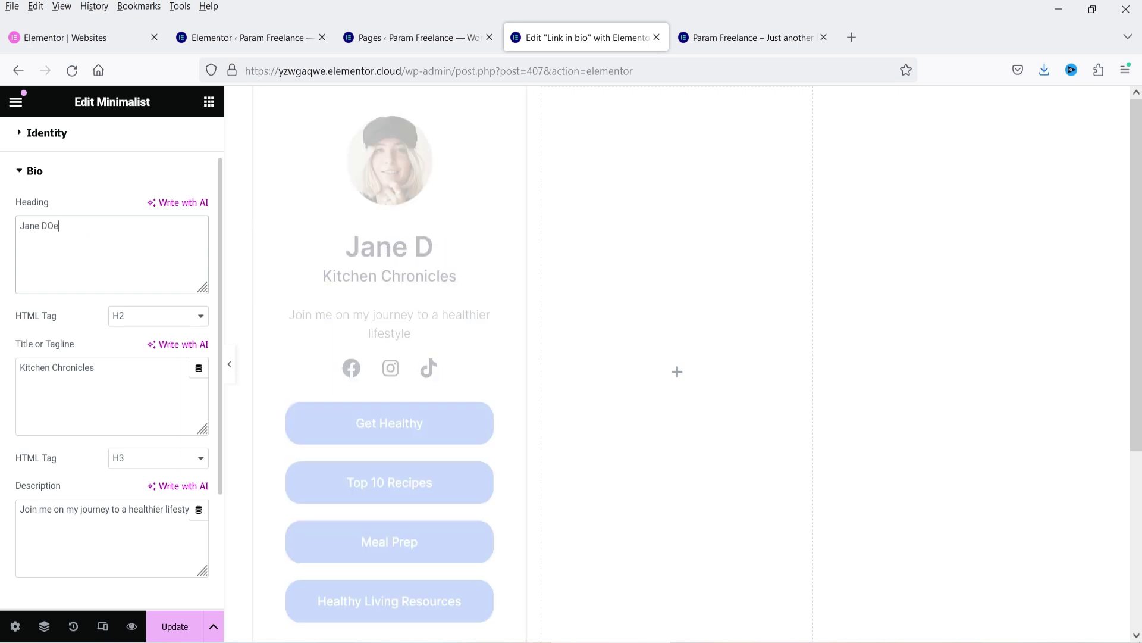
triple_click(128, 367)
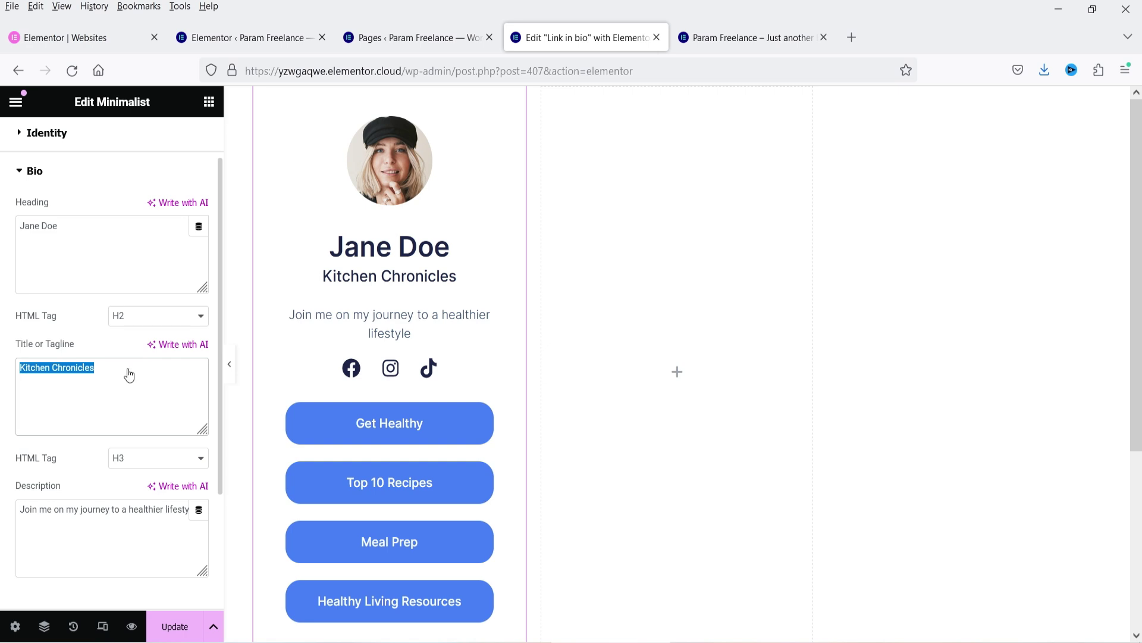
scroll(129, 374, down, 3)
triple_click(41, 430)
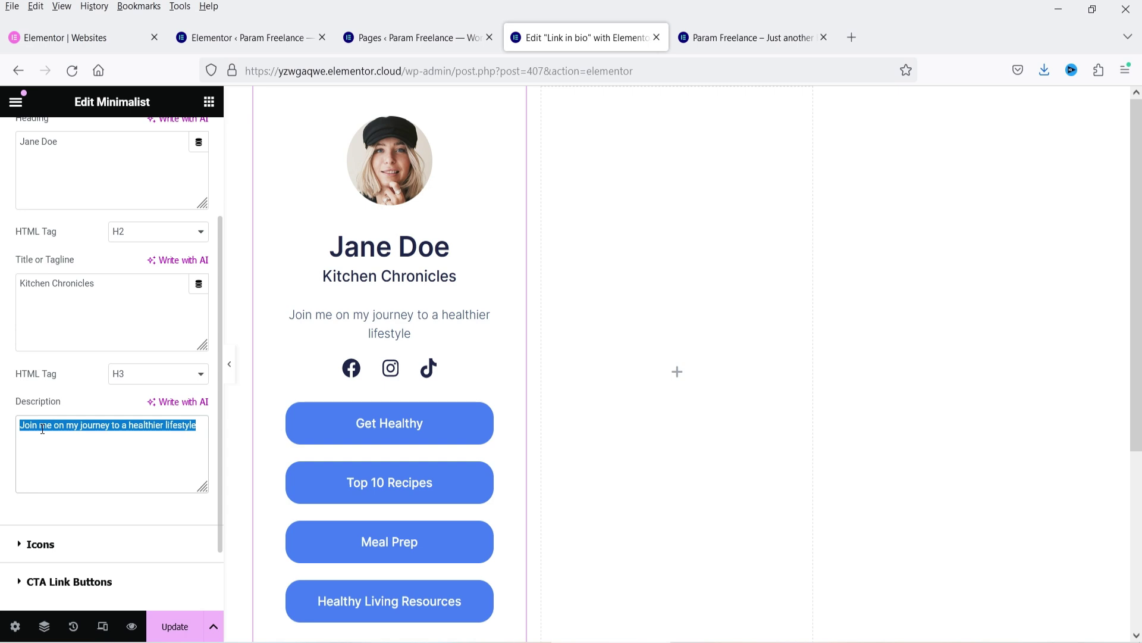
- Remove the TikTok icon from the Minimalist widget's icons and add a WhatsApp icon
scroll(42, 429, down, 3)
click(47, 462)
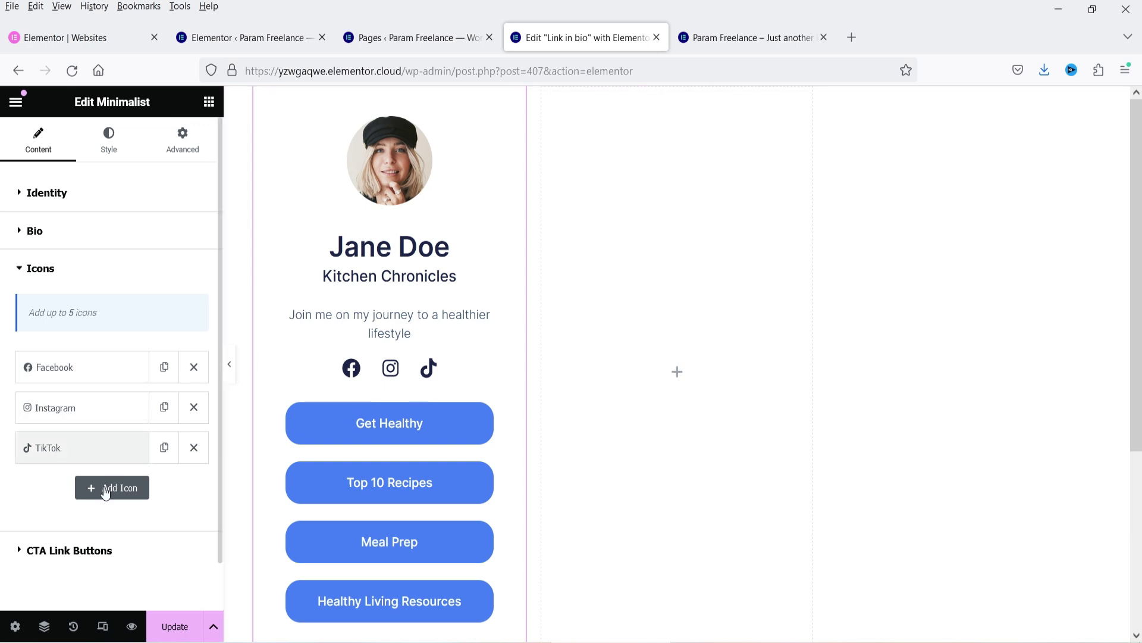
click(193, 448)
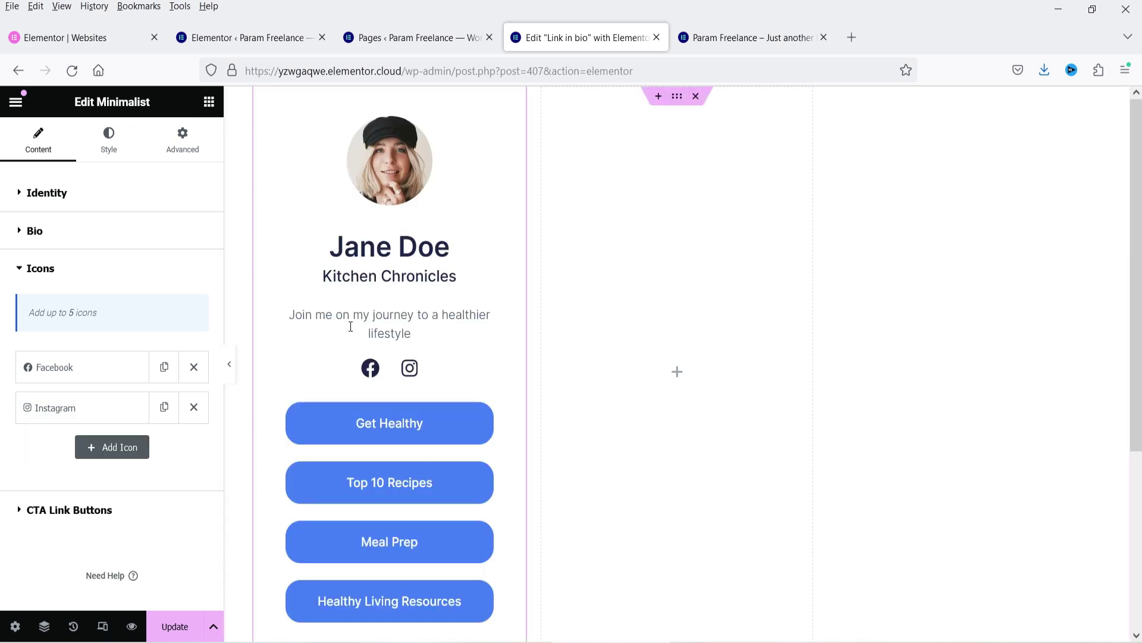
click(113, 448)
scroll(101, 411, down, 2)
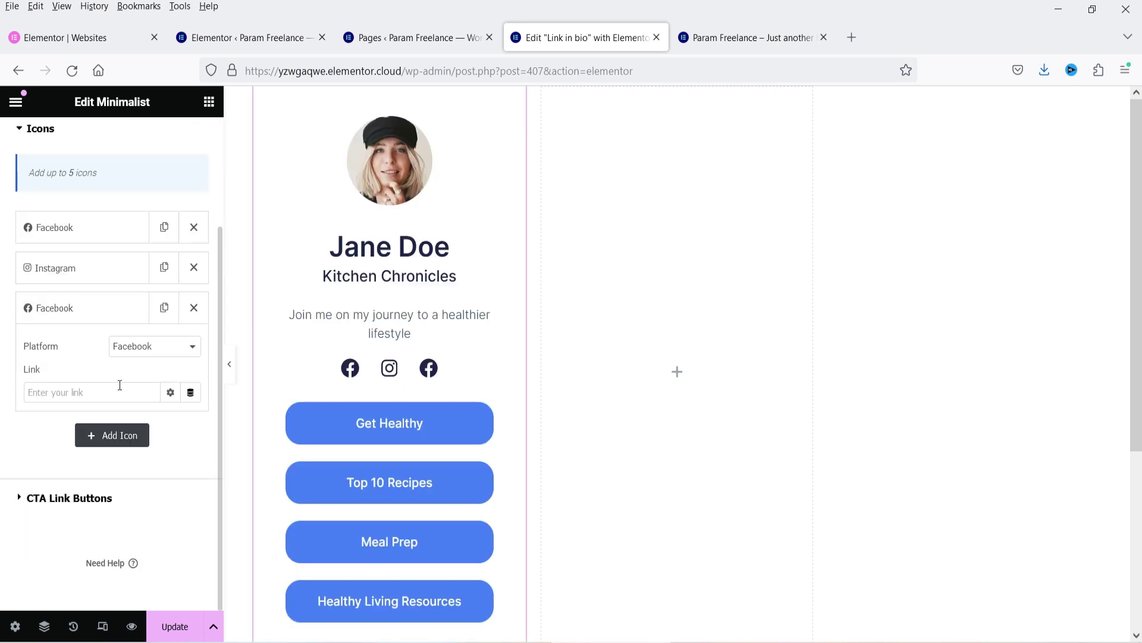
click(153, 351)
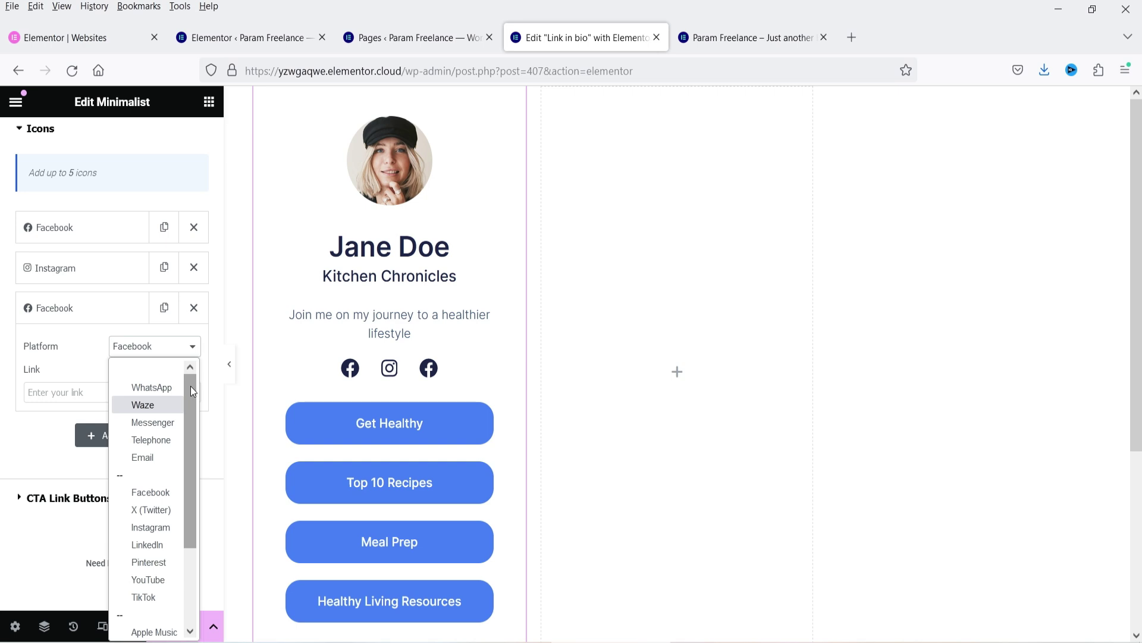
click(151, 388)
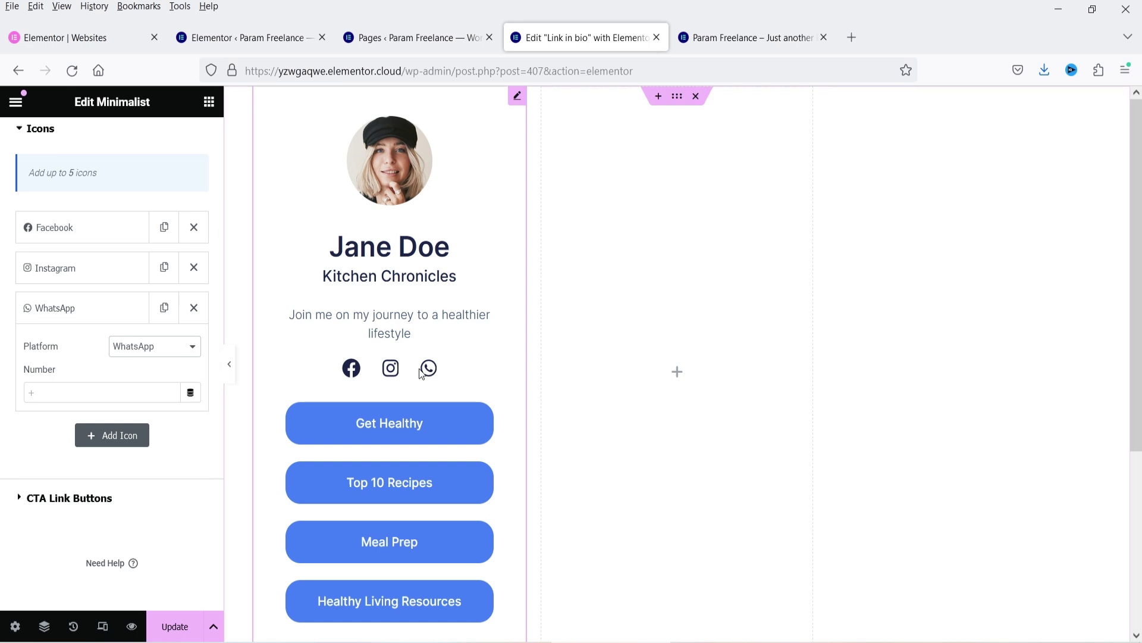
- Inspect the link settings of the Facebook and Instagram icons and the number setting of the WhatsApp icon
click(67, 229)
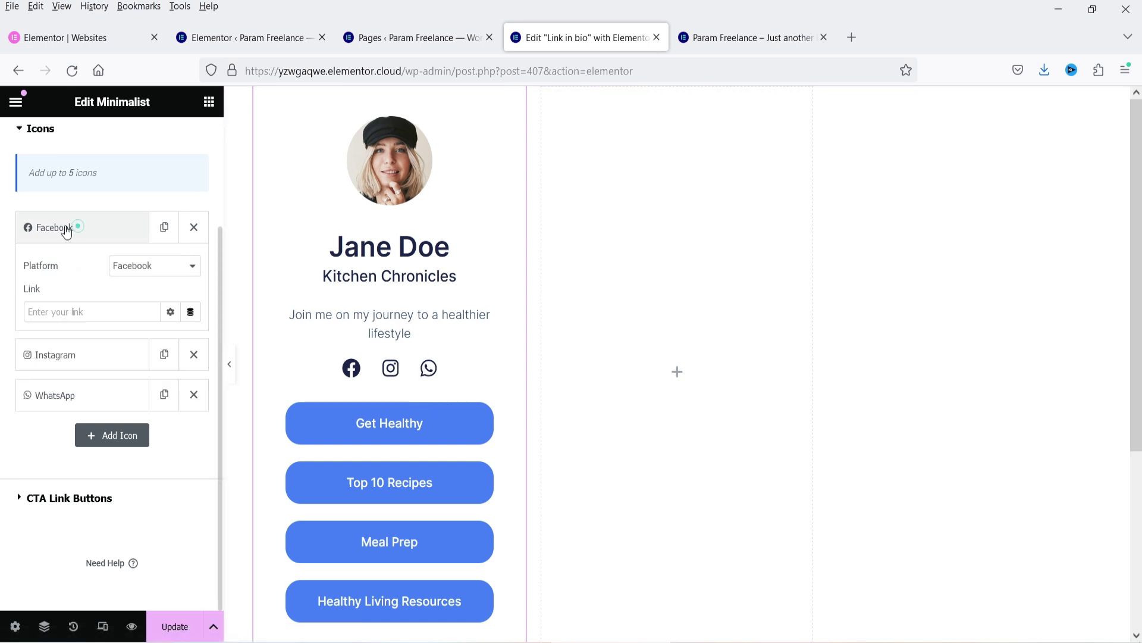
click(37, 311)
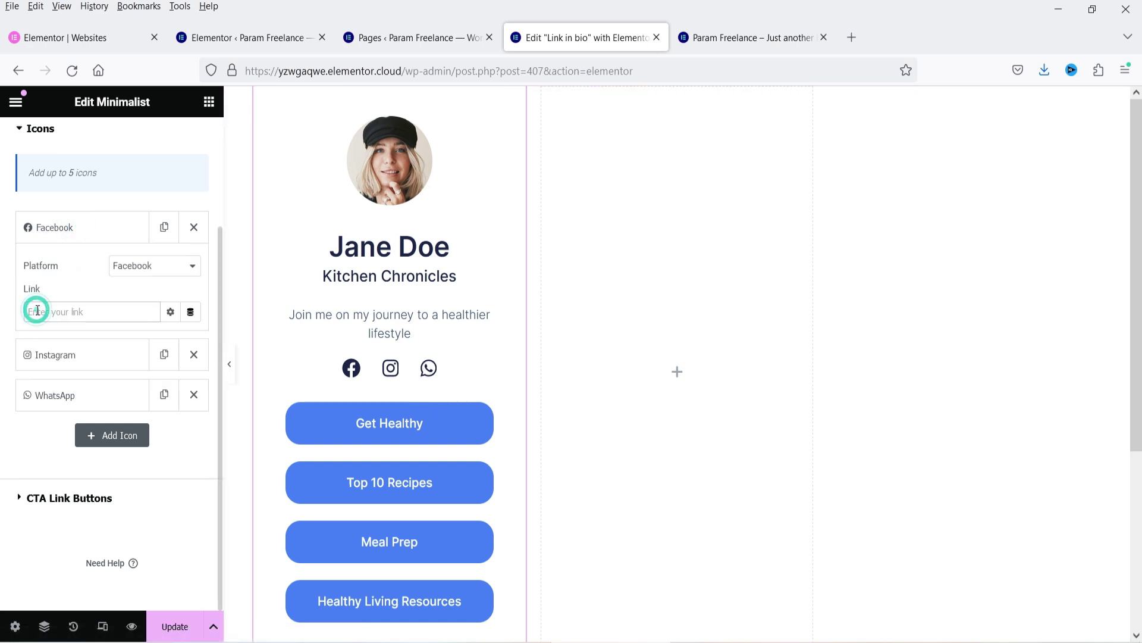
click(48, 355)
click(50, 407)
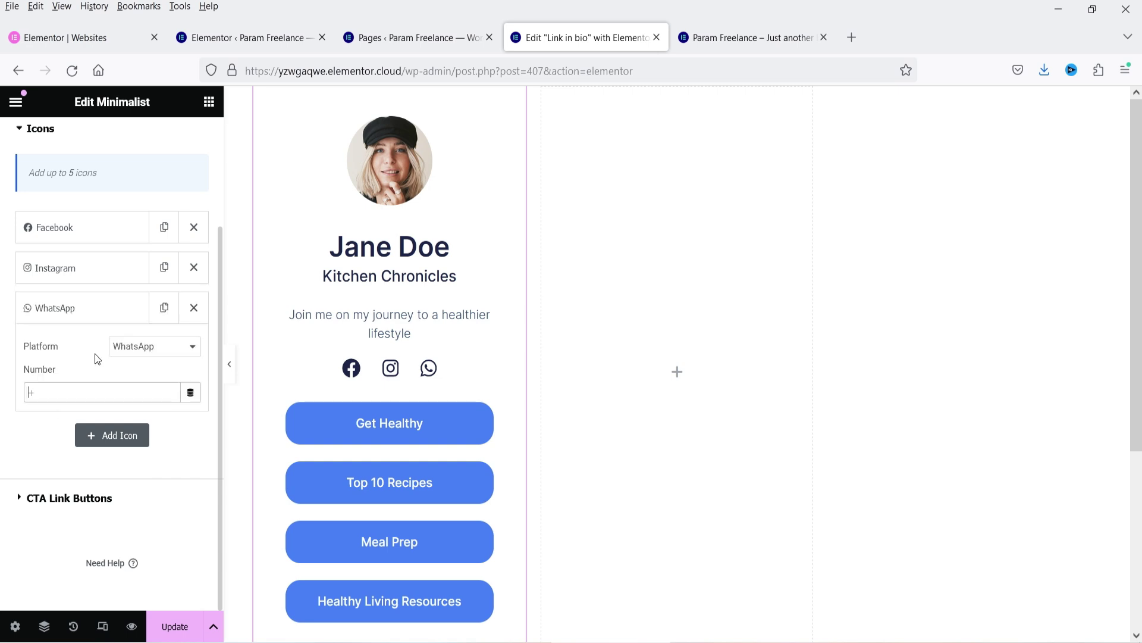
- Add a fourth icon to the Minimalist widget with Telephone as its platform
click(117, 440)
click(162, 388)
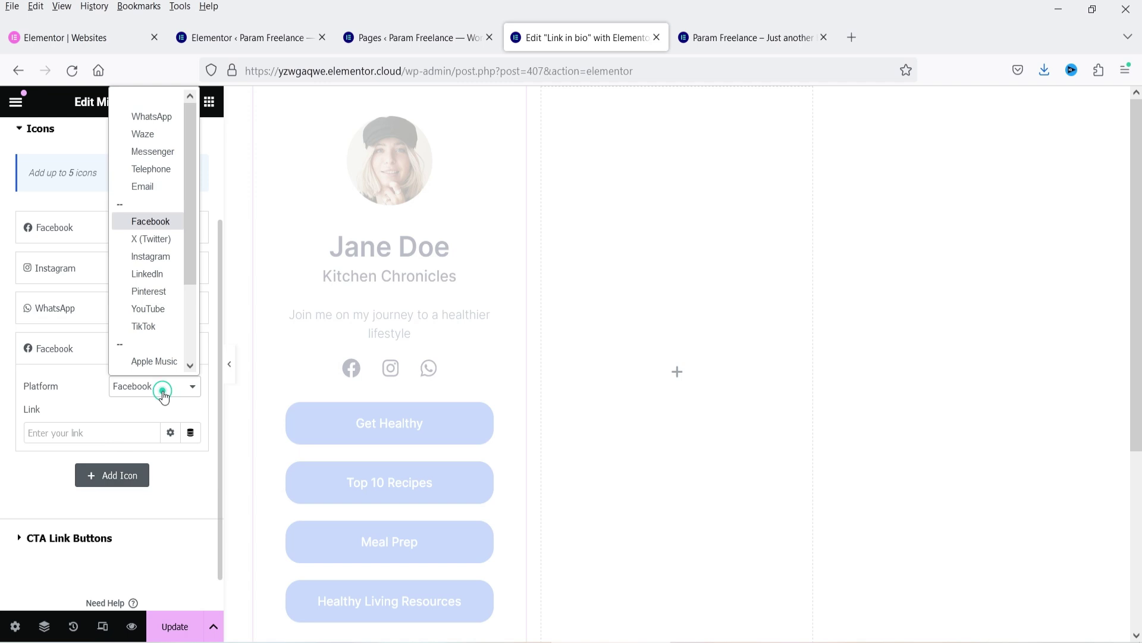
drag(192, 163, 195, 187)
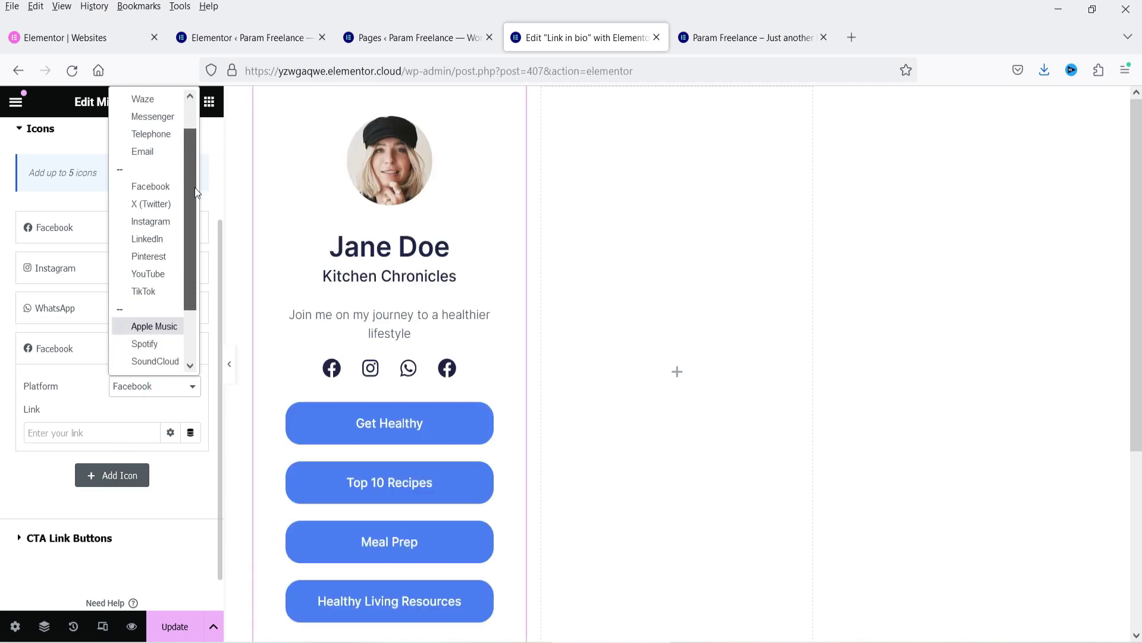
click(141, 135)
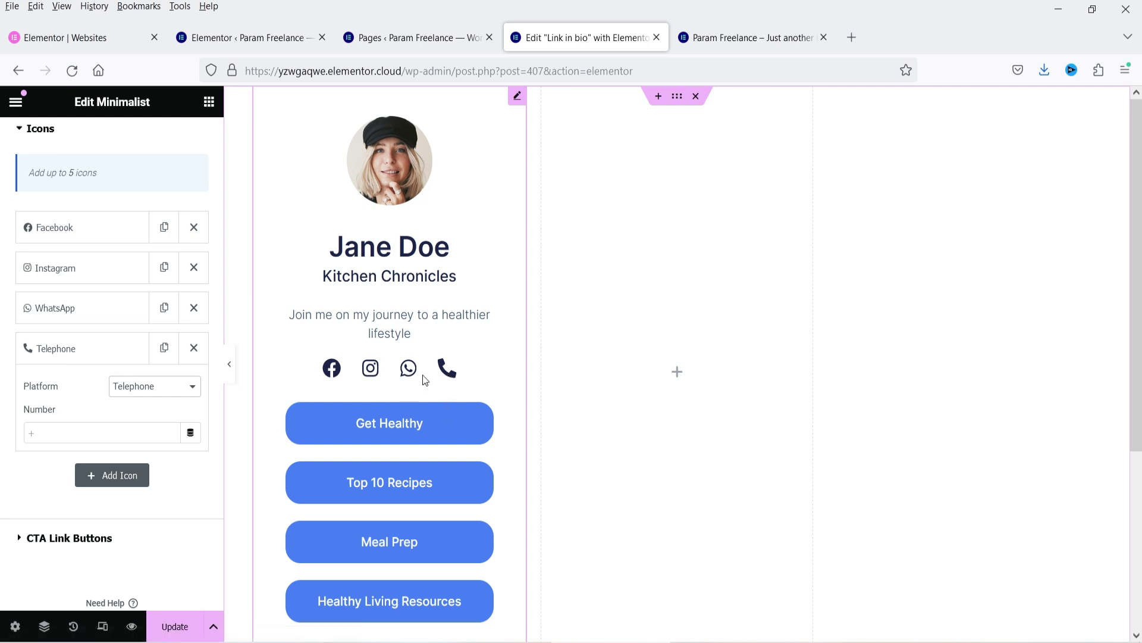
click(71, 345)
- Add a fifth icon with Email as its platform and check its email, subject and message fields
click(109, 406)
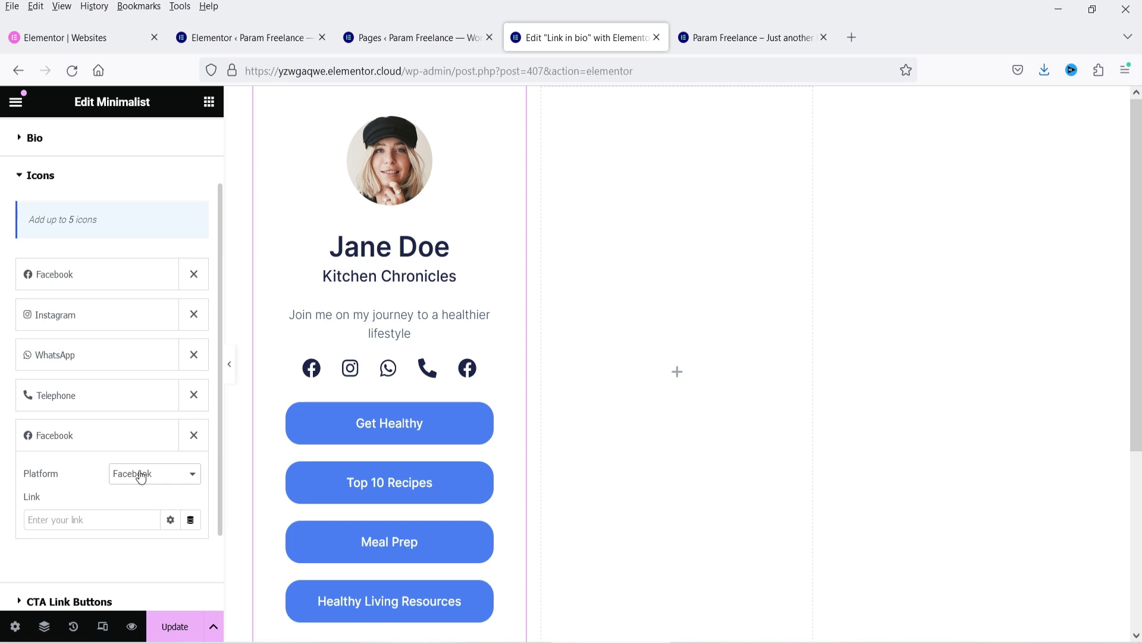
click(142, 474)
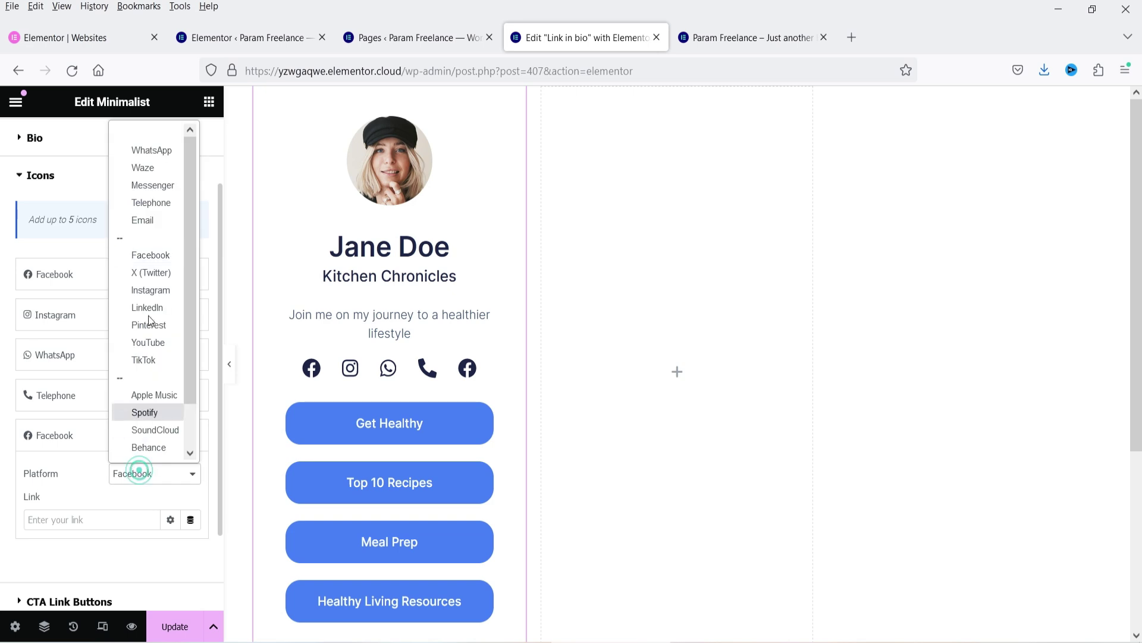
click(159, 220)
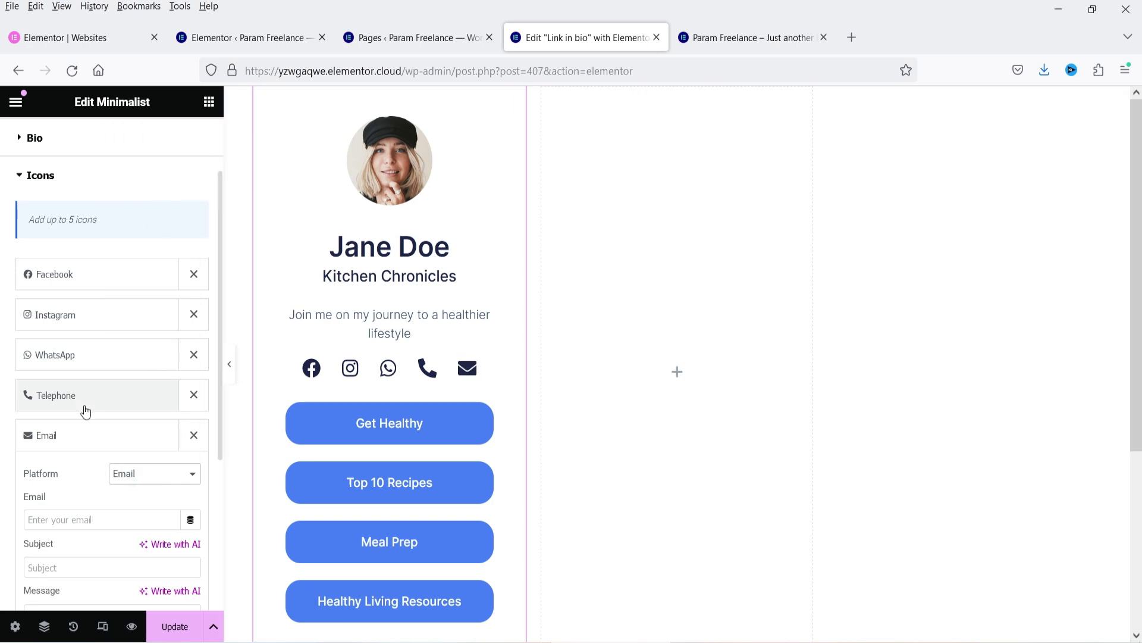
scroll(26, 379, down, 4)
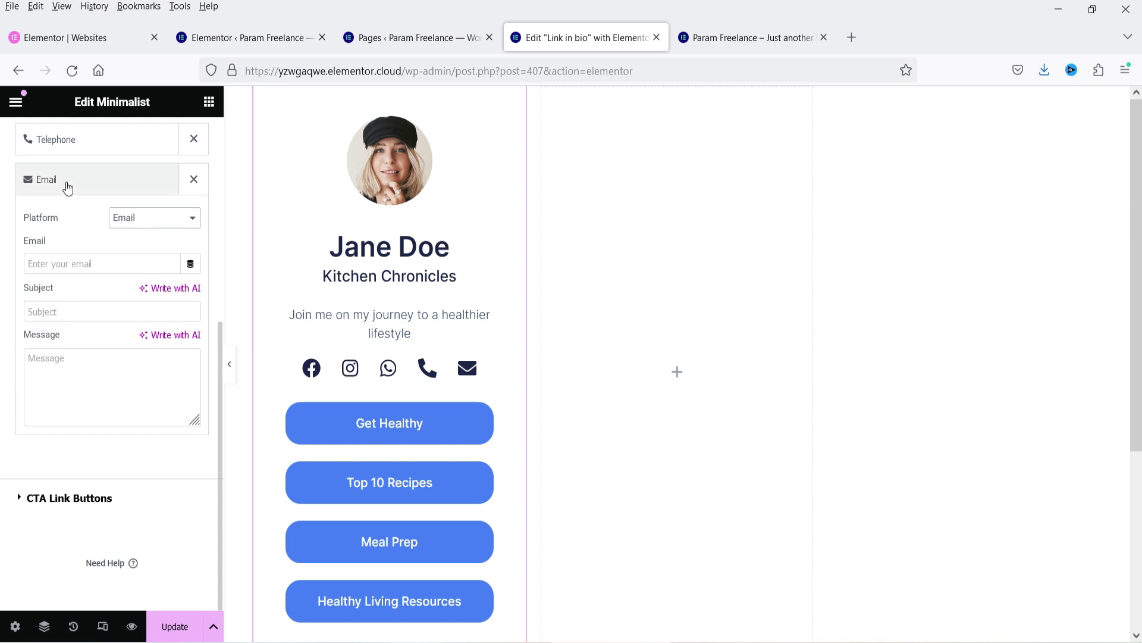
click(48, 180)
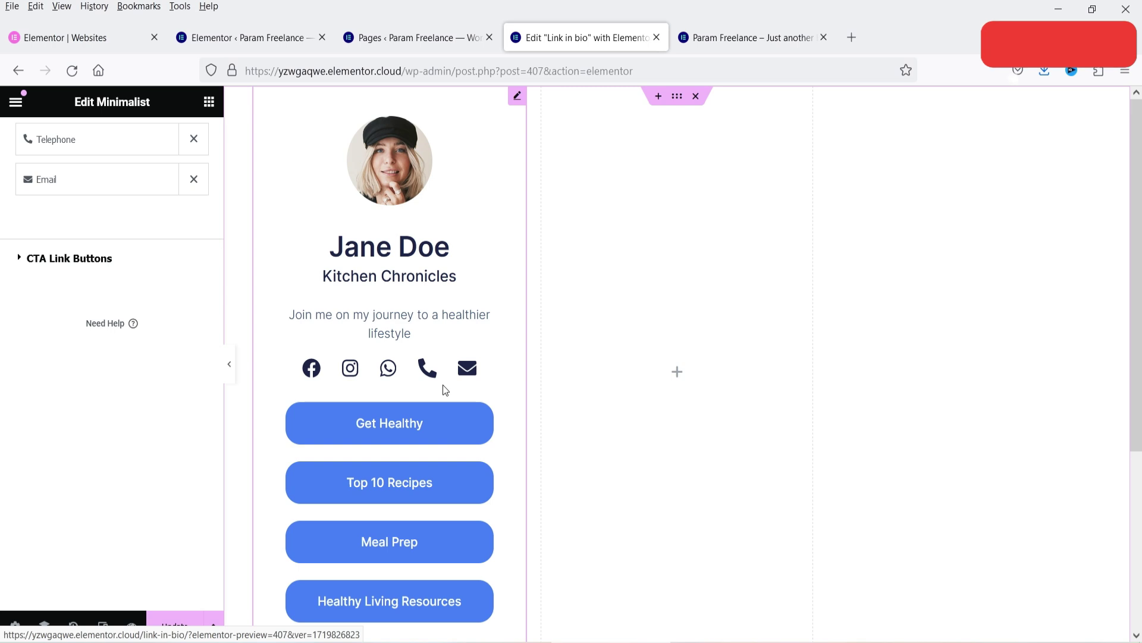
- Examine the Get Healthy entry in the CTA link buttons, including its text, link type options and URL link field
click(66, 266)
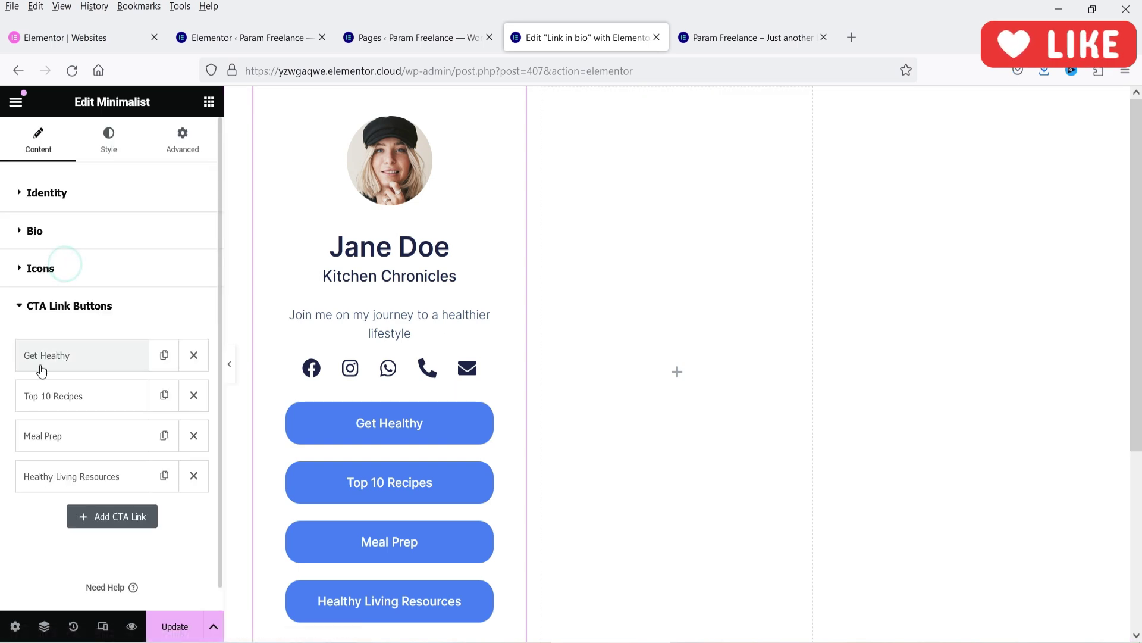
scroll(424, 262, down, 3)
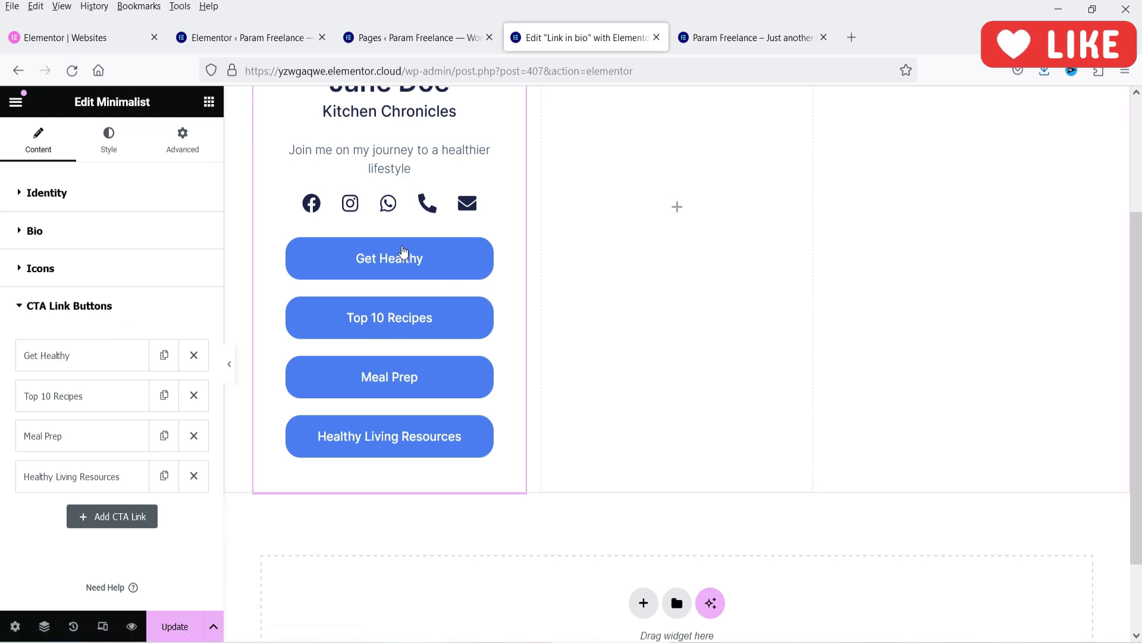
click(89, 356)
drag(75, 413, 13, 419)
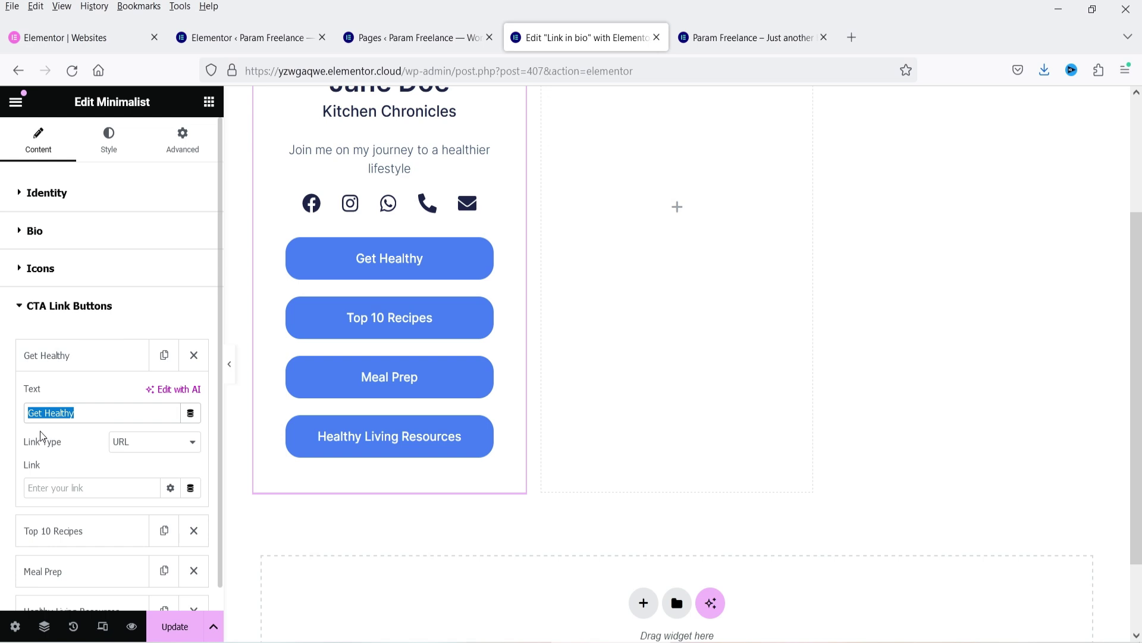
click(147, 454)
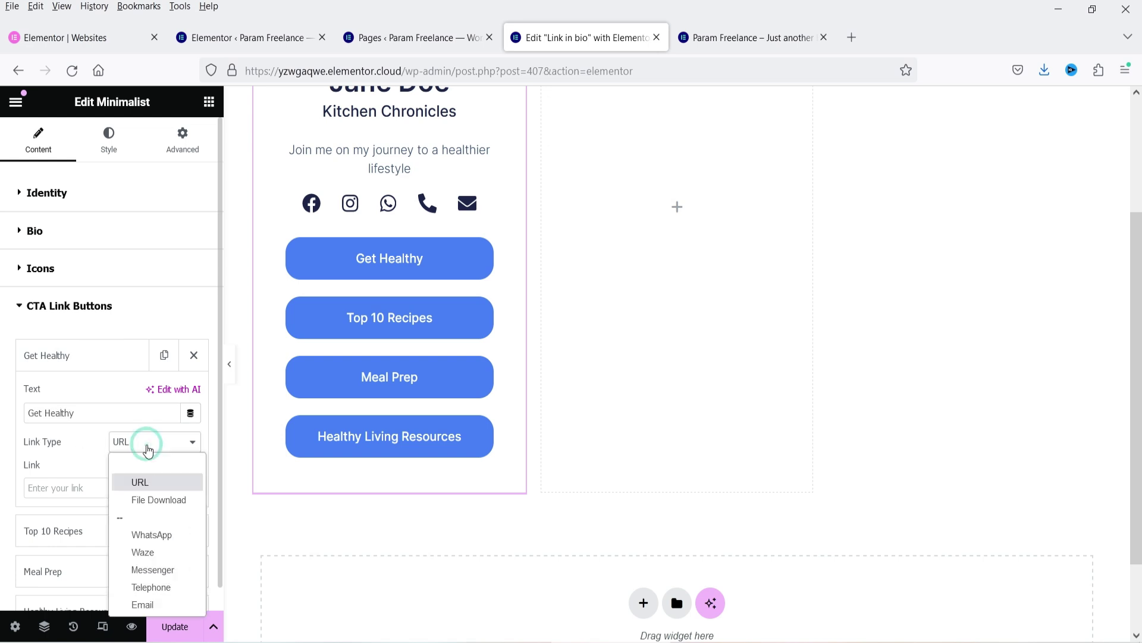
click(152, 488)
click(38, 485)
- Try the File Download and WhatsApp link types on the Get Healthy button and switch it back to URL
click(146, 446)
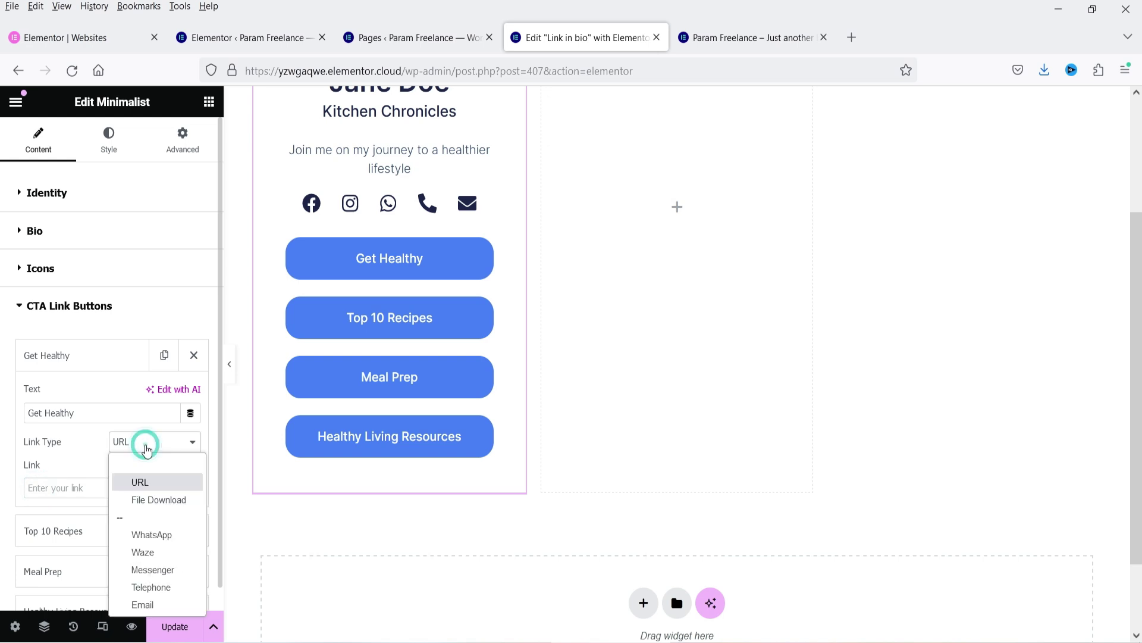
click(155, 501)
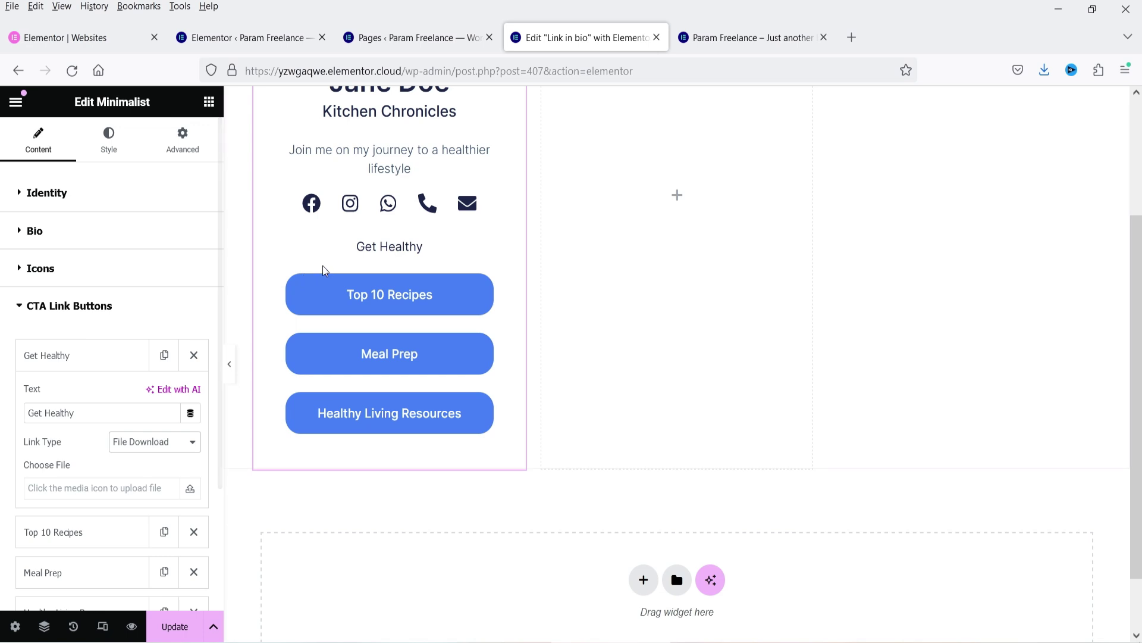
click(145, 443)
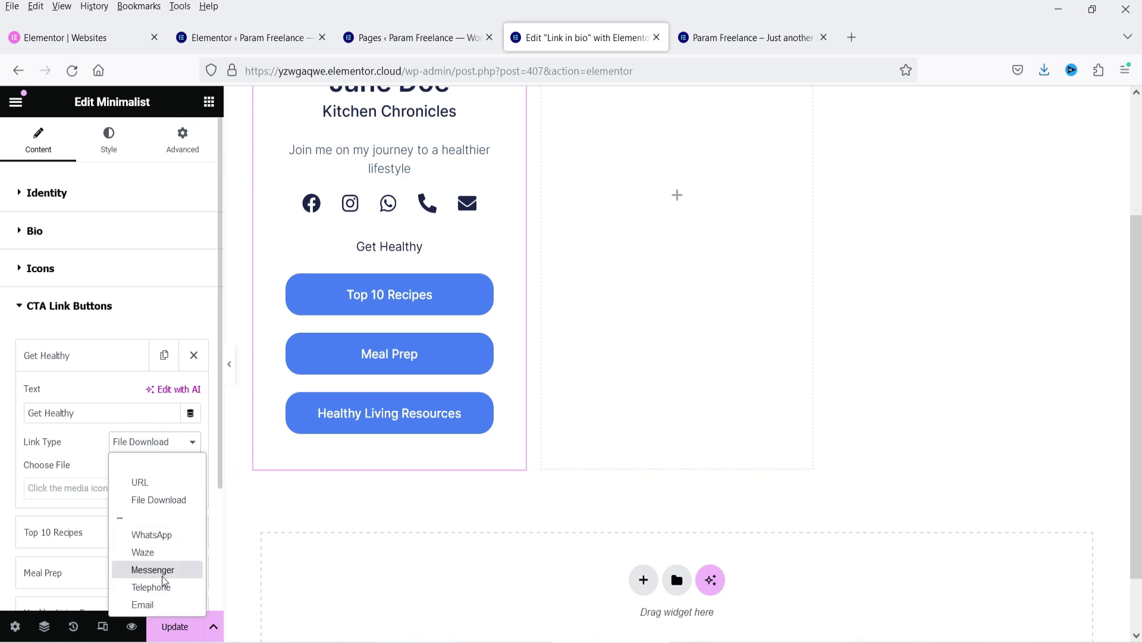
click(162, 534)
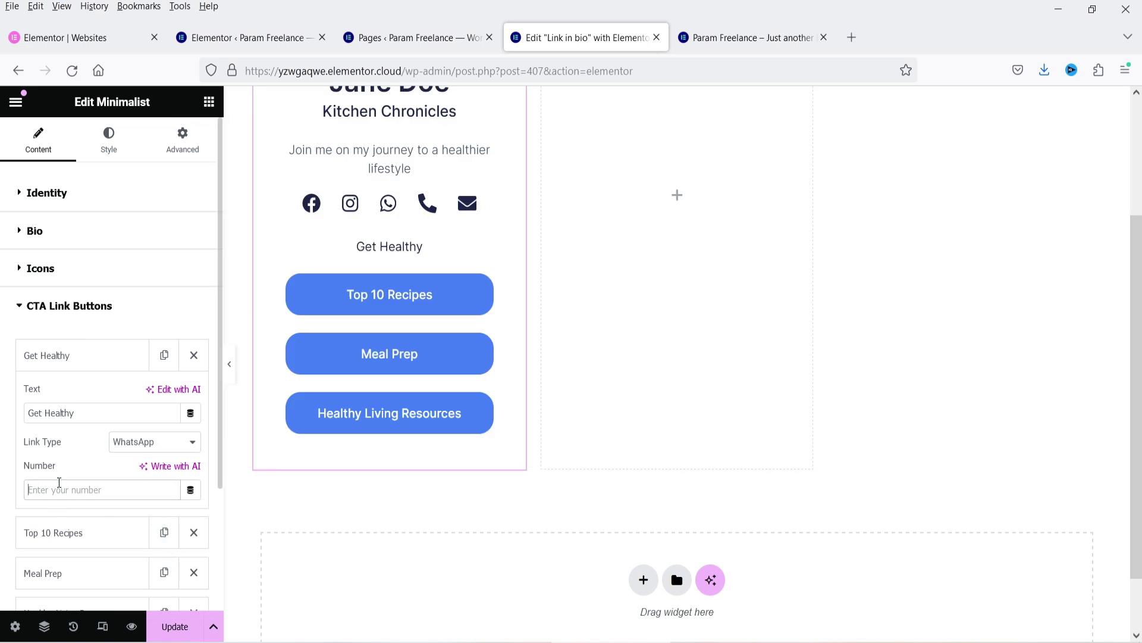
click(95, 412)
click(127, 439)
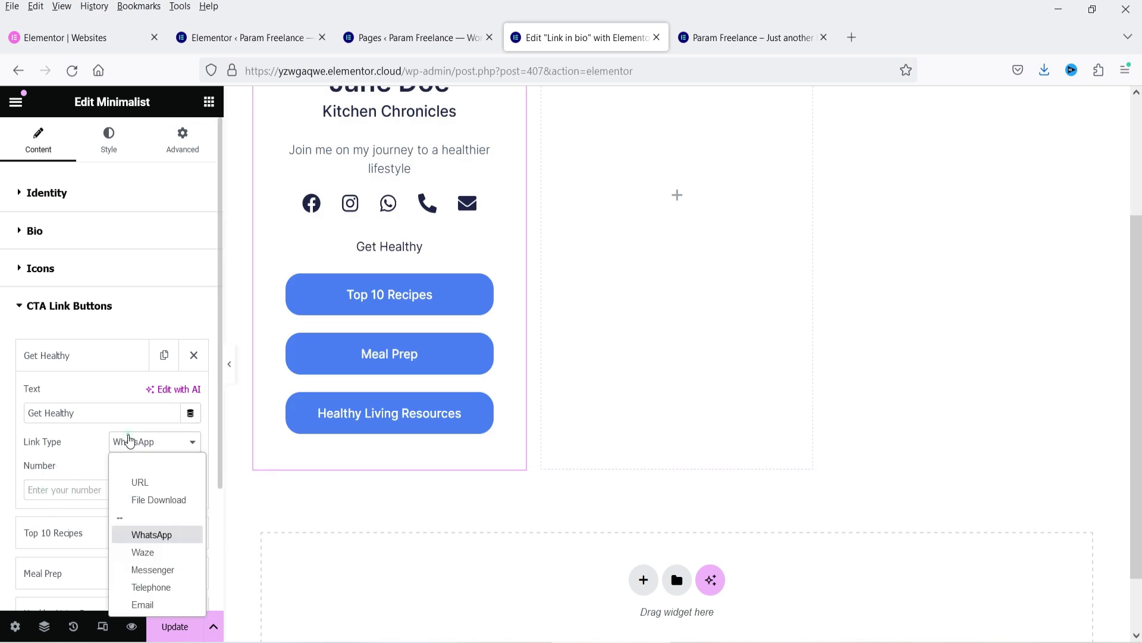
click(157, 485)
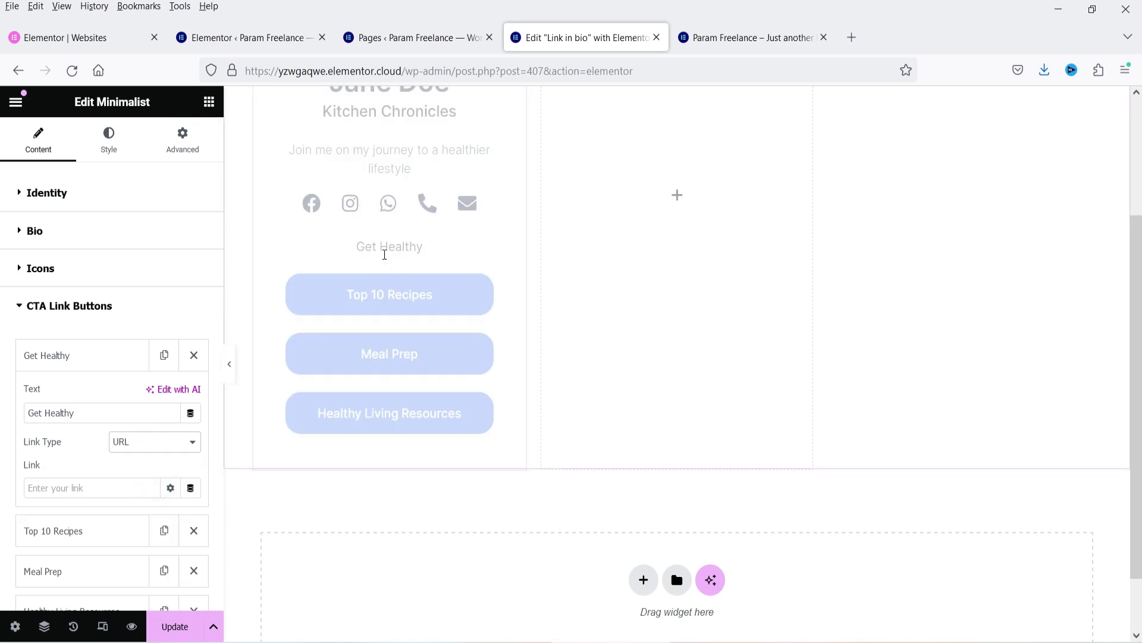
- Delete the Healthy Living Resources button from the CTA link buttons and add a new CTA link
scroll(89, 436, down, 2)
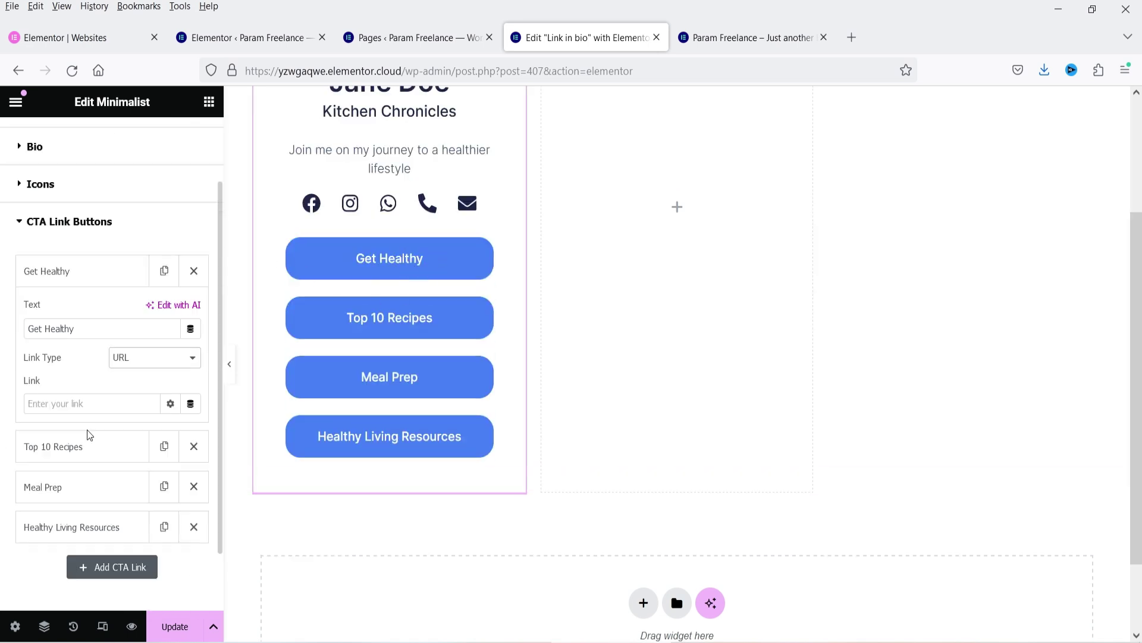
click(45, 446)
click(42, 448)
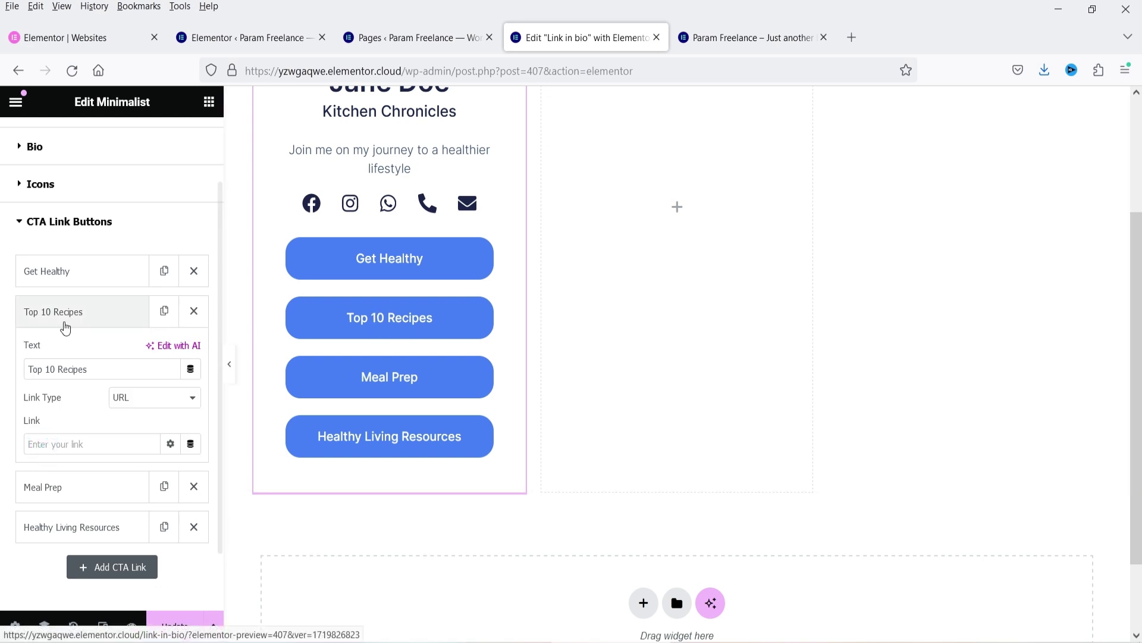
click(51, 314)
click(194, 391)
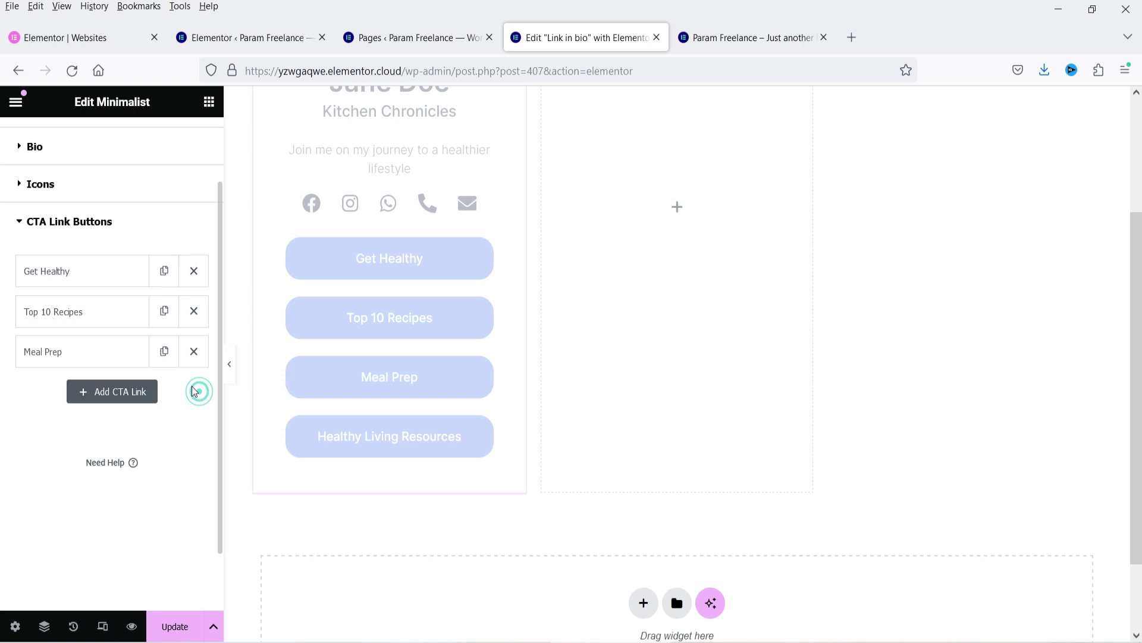
click(113, 390)
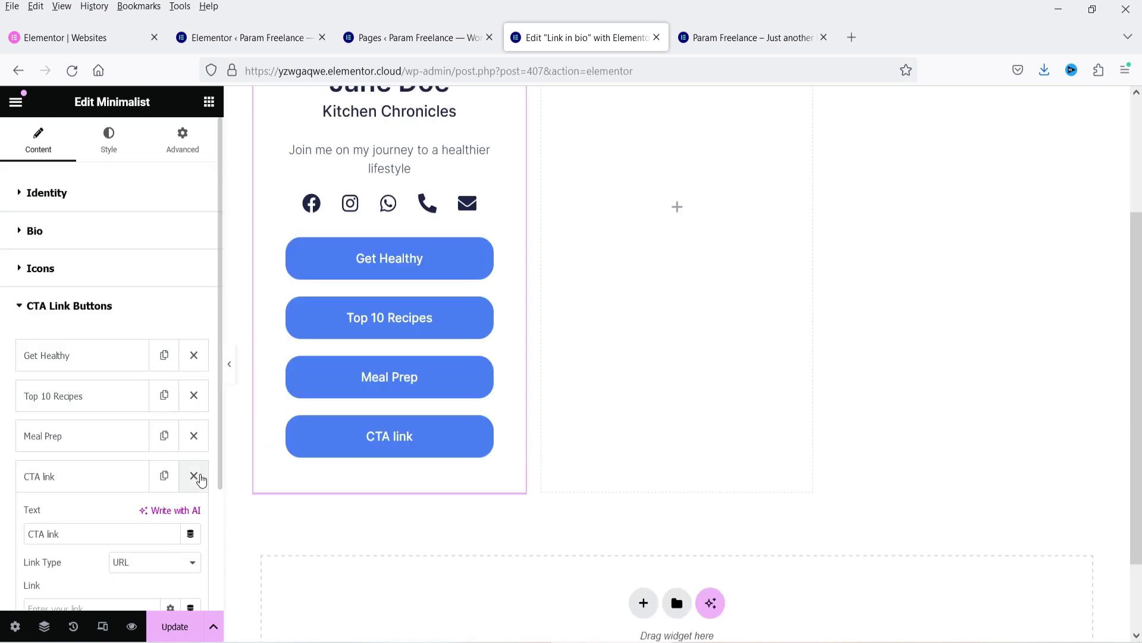
- Delete the newly added CTA link from the CTA link buttons
click(194, 475)
scroll(488, 444, up, 3)
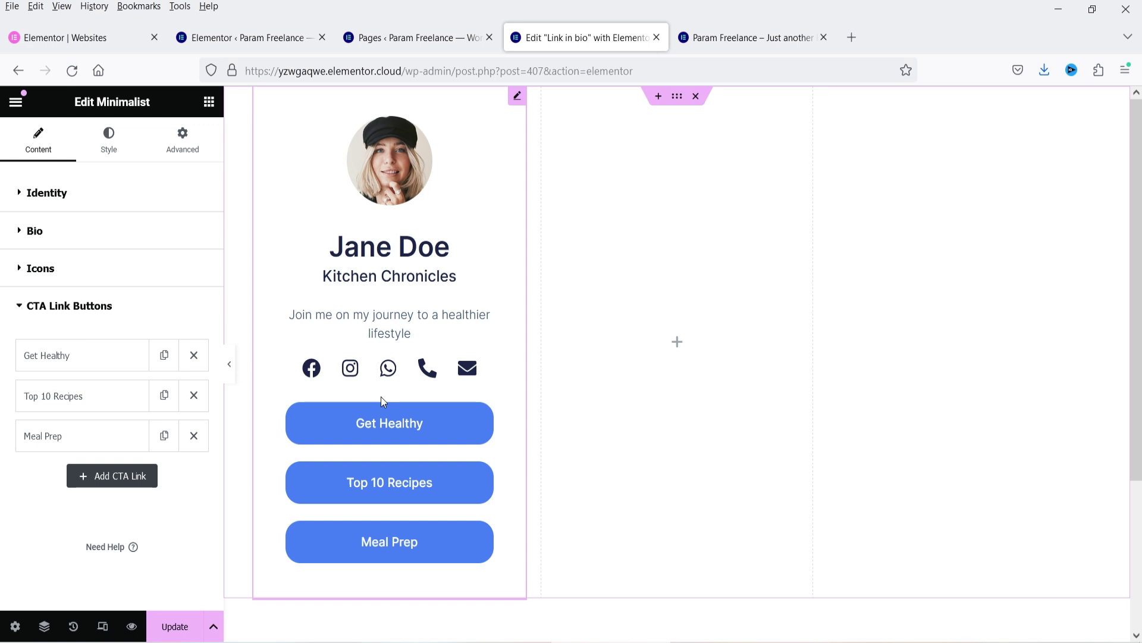
- Try the Square image shape for the profile picture in the identity style settings and switch it back to Circle
click(110, 144)
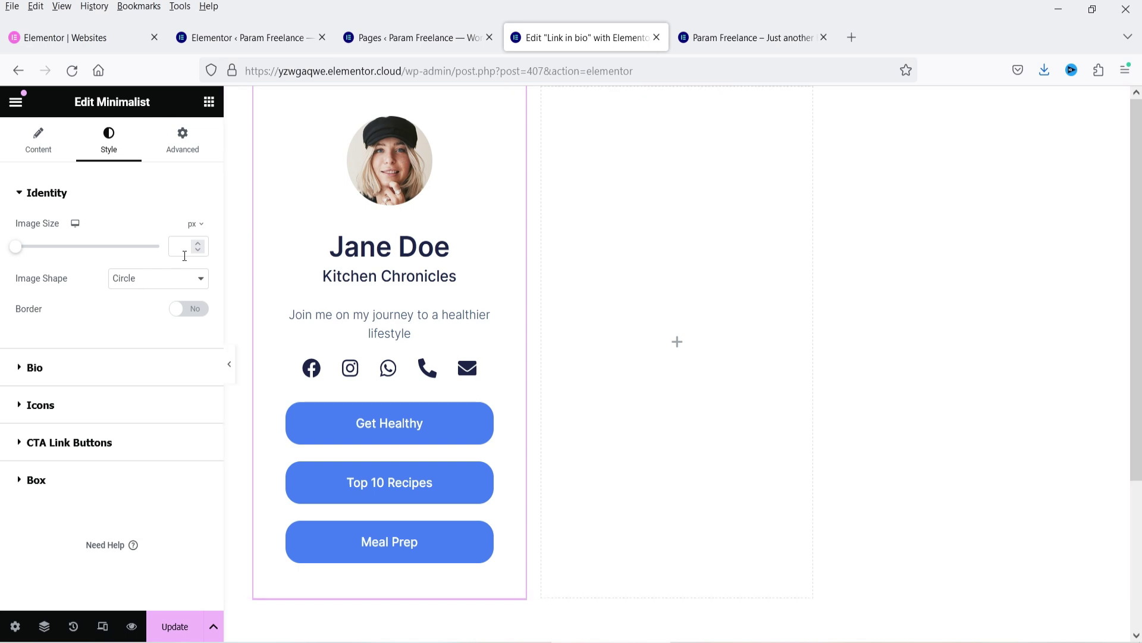
click(159, 288)
click(158, 317)
click(148, 282)
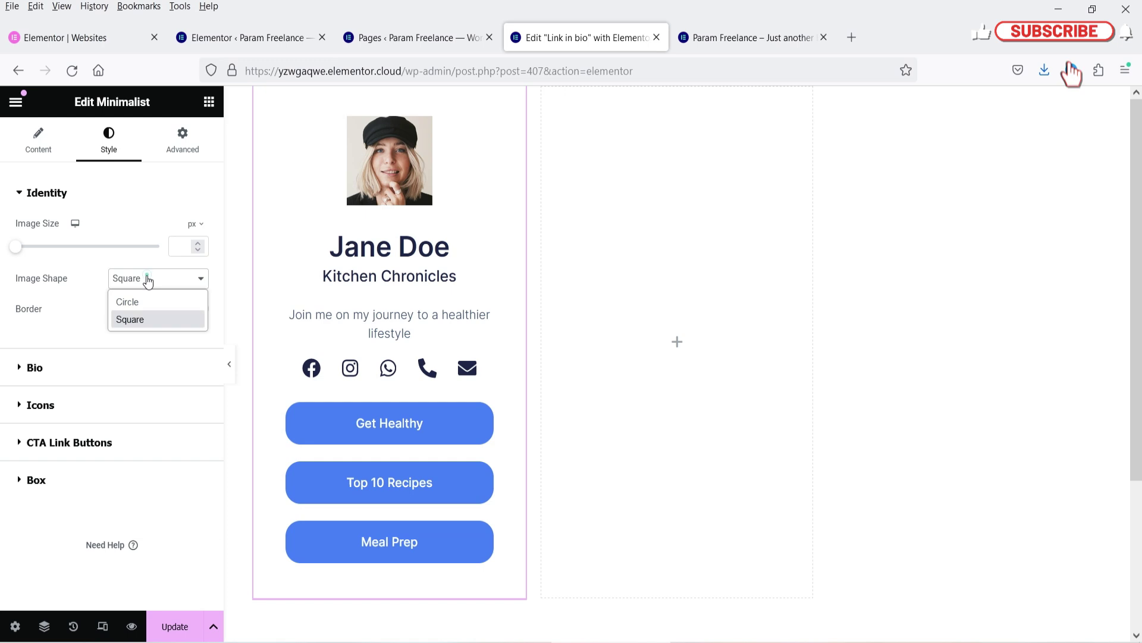
click(146, 302)
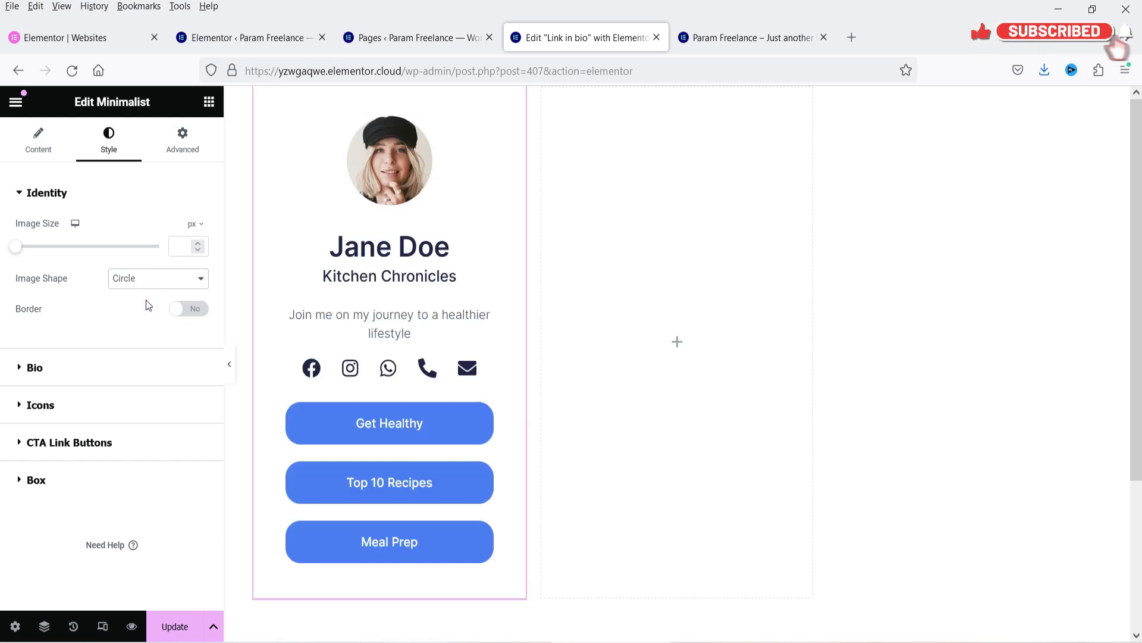
- Turn on the border around the profile picture and set the image size to 200 px
click(189, 311)
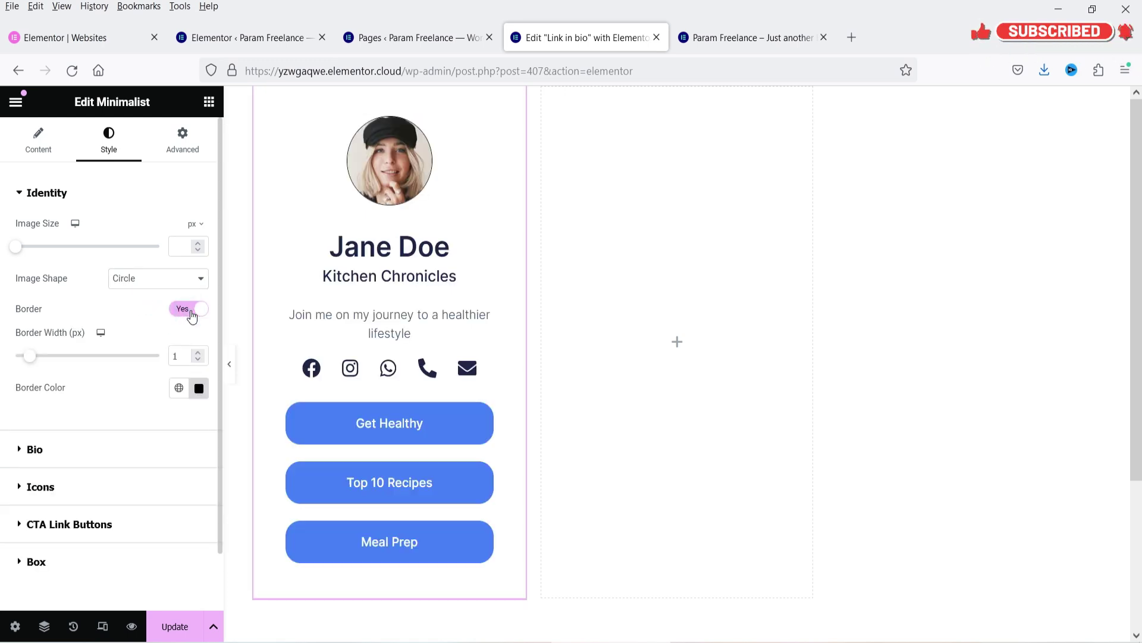
drag(20, 246, 184, 269)
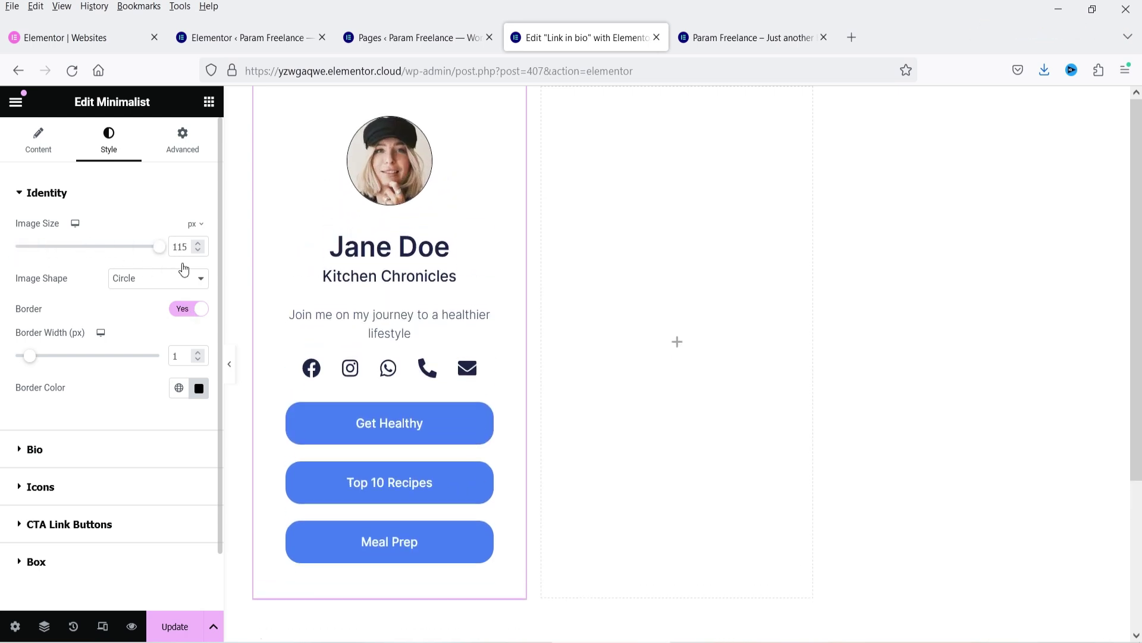
text(200)
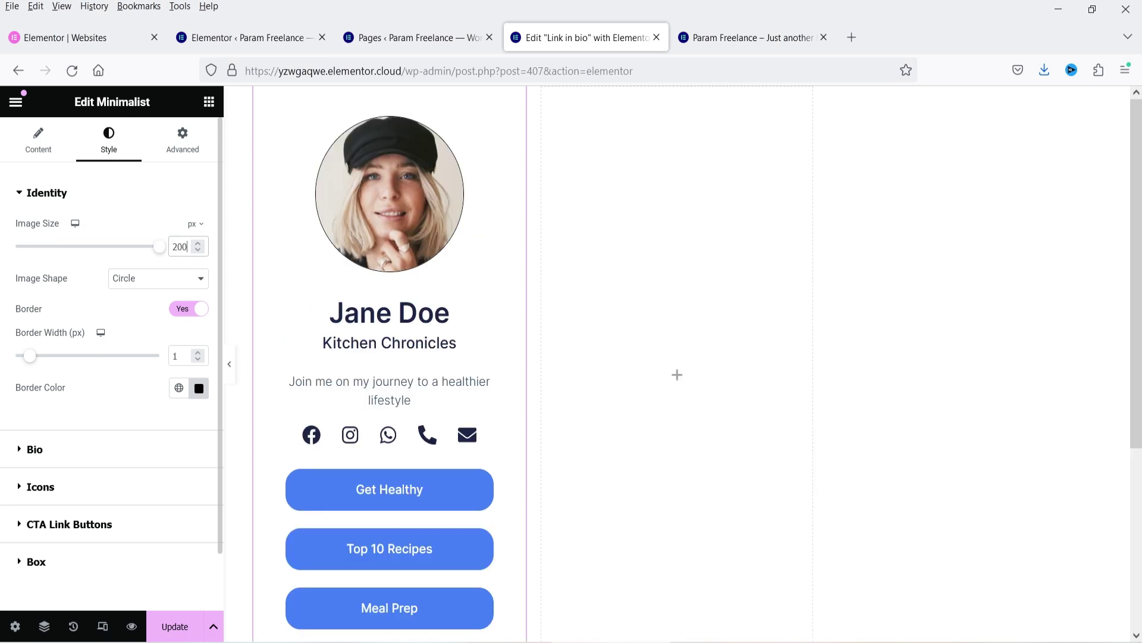
- Set the bio heading's text color to the global Accent color
scroll(117, 351, down, 2)
click(58, 390)
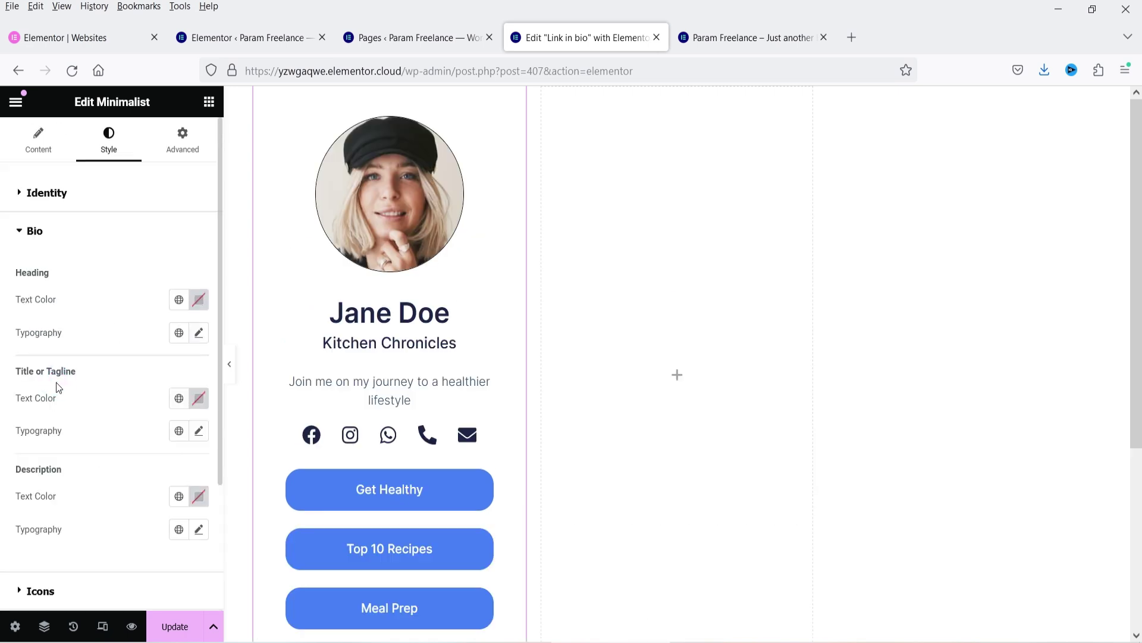
click(173, 303)
click(104, 472)
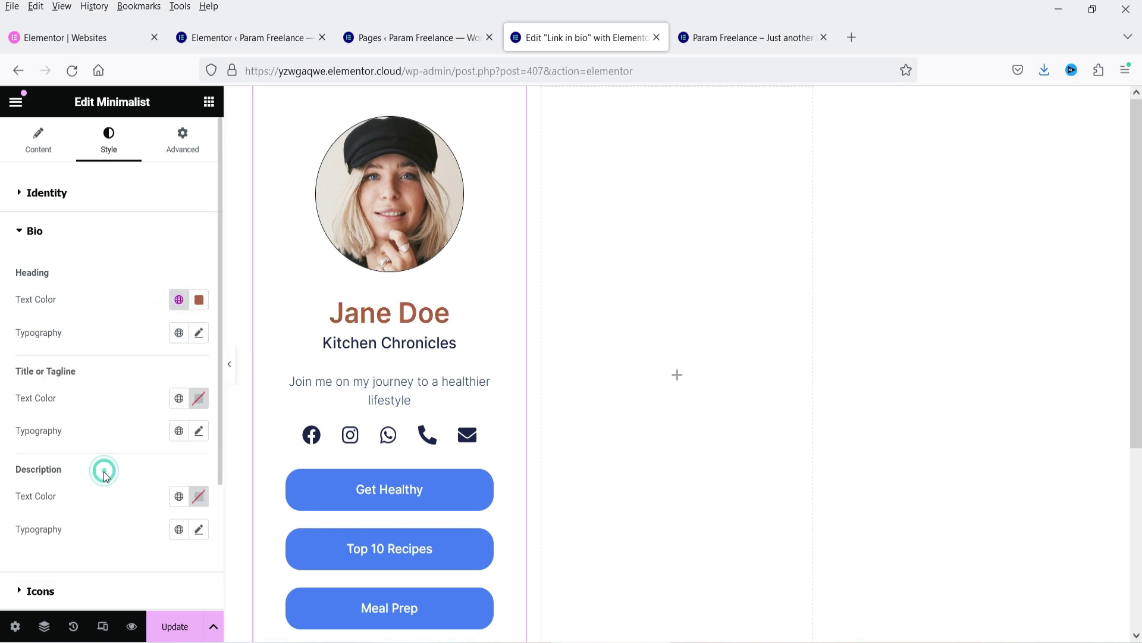
- Check the heading's typography options and set the title or tagline's text color to the global Primary color
scroll(149, 363, down, 3)
click(200, 248)
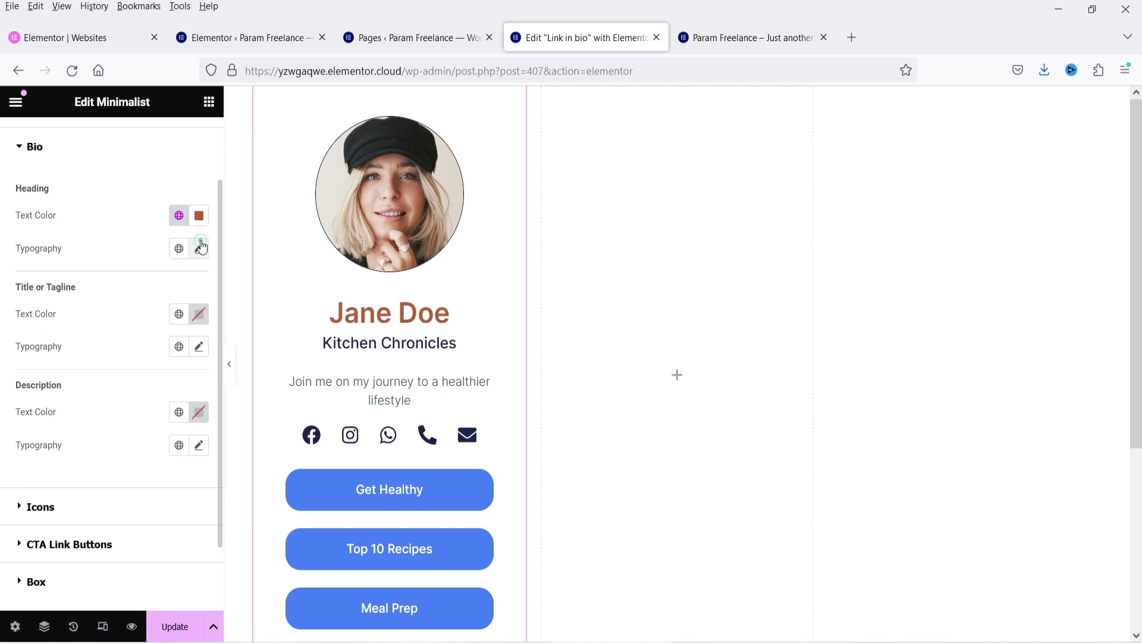
click(201, 248)
click(181, 317)
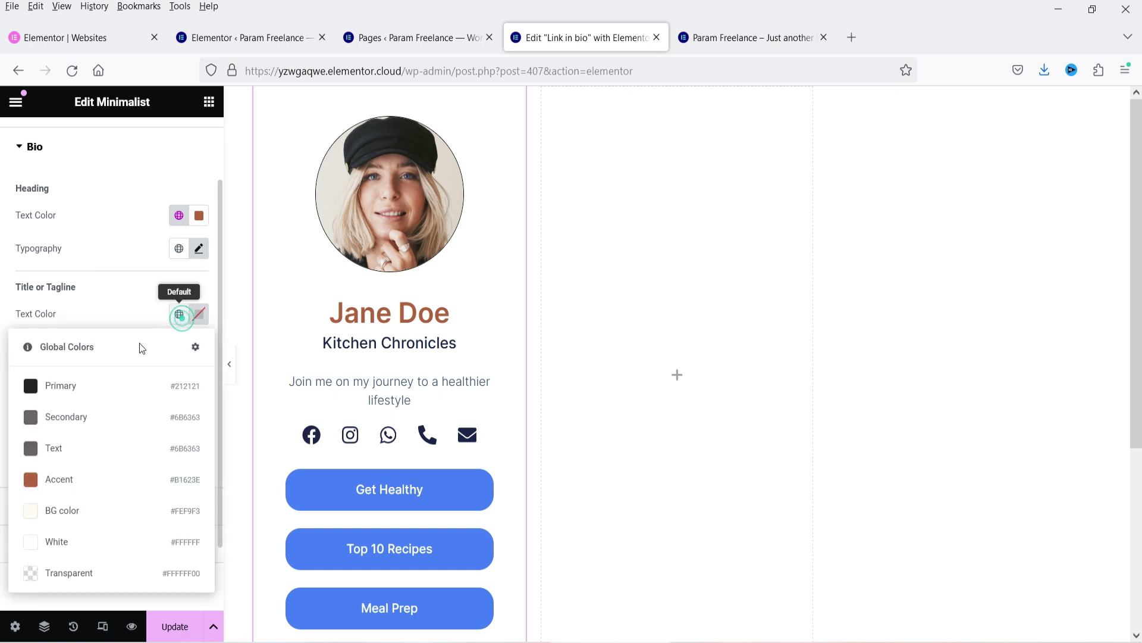
click(81, 386)
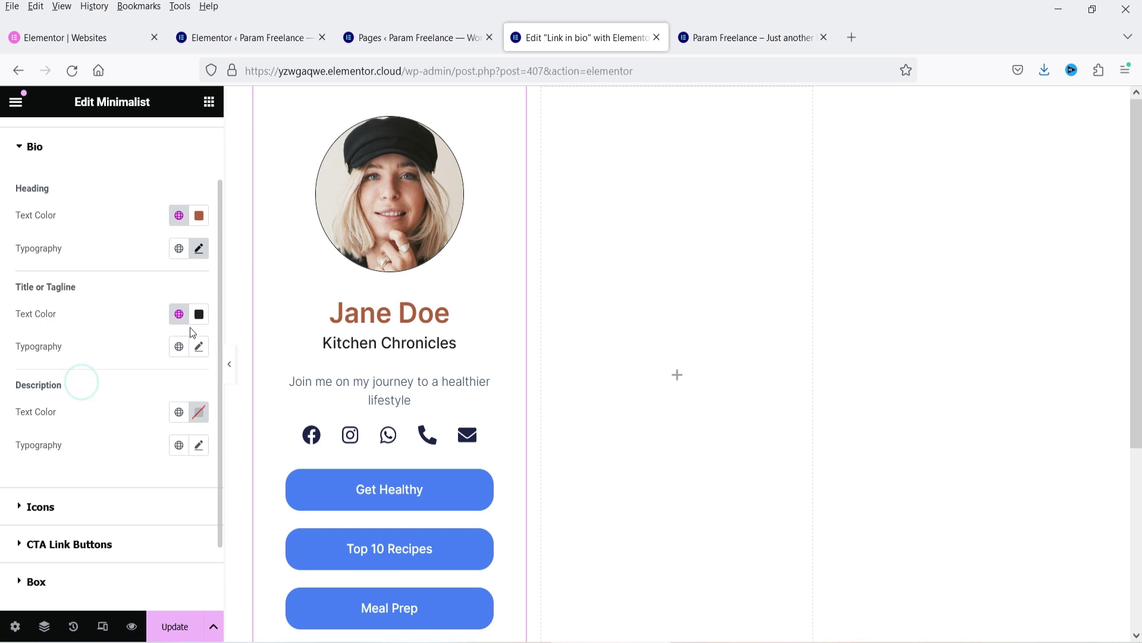
- Apply the Text Footer Info global font to the bio description after trying Primary, and increase its font size
scroll(124, 344, down, 2)
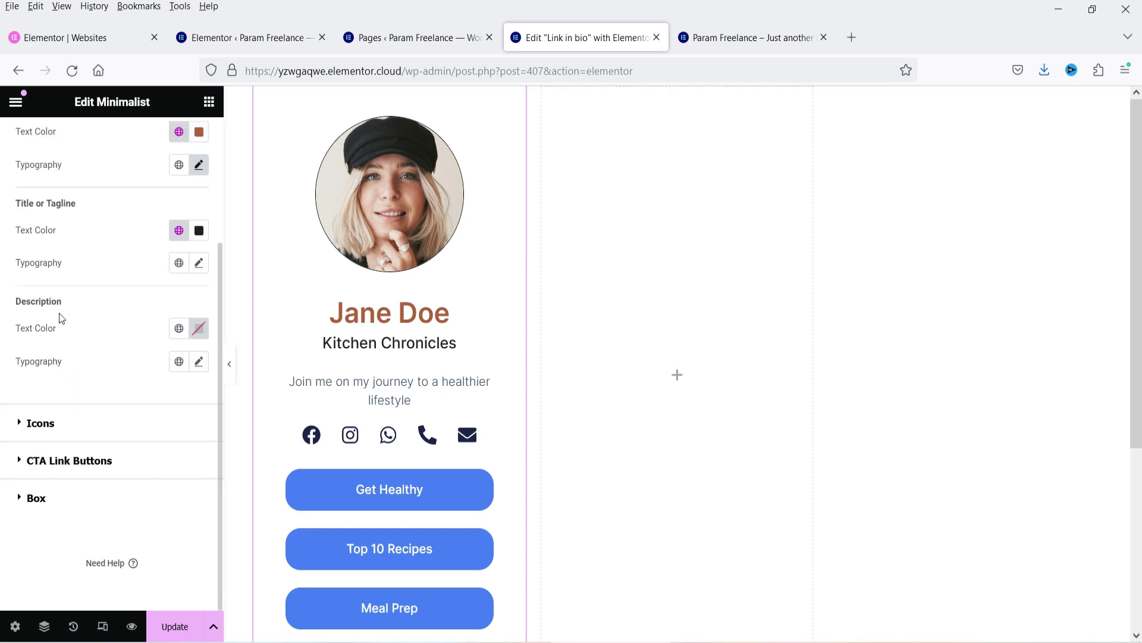
click(179, 361)
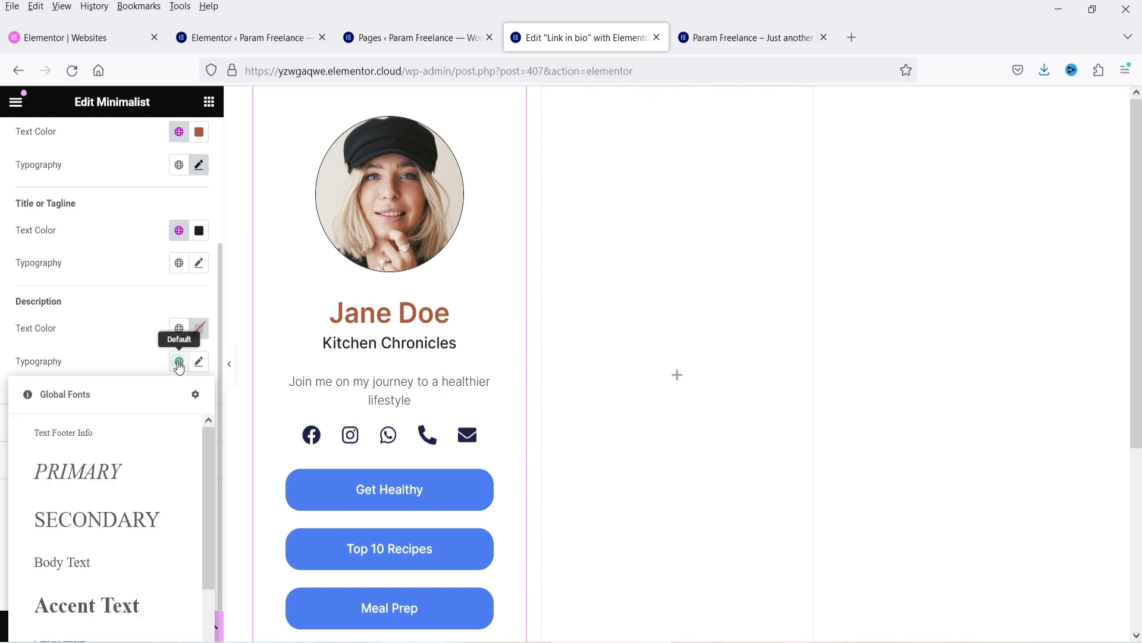
click(105, 472)
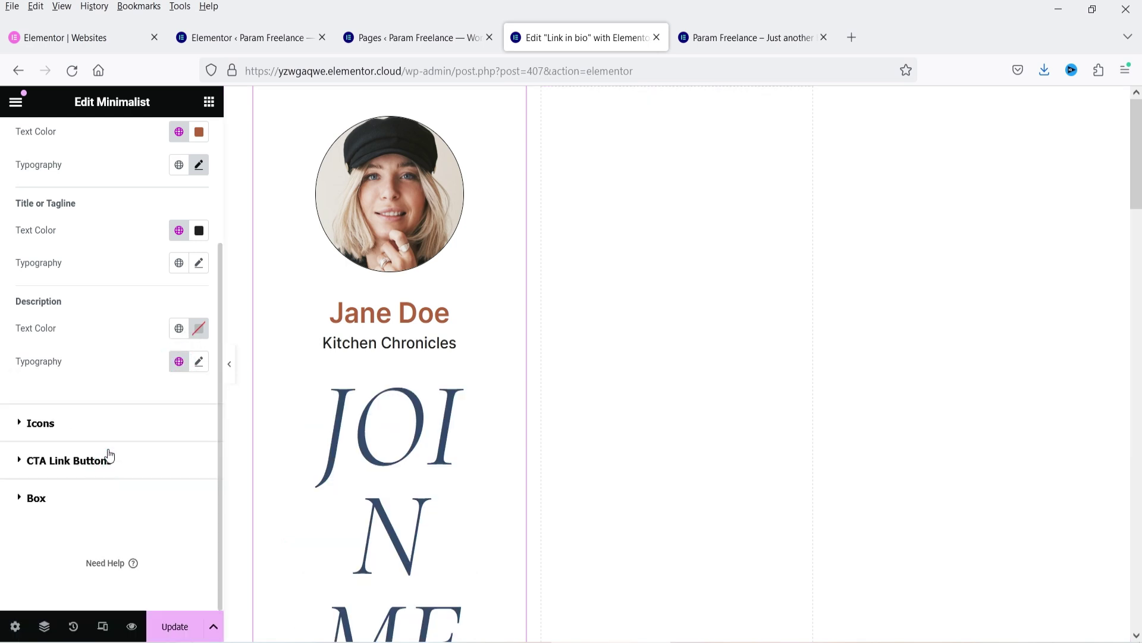
click(179, 362)
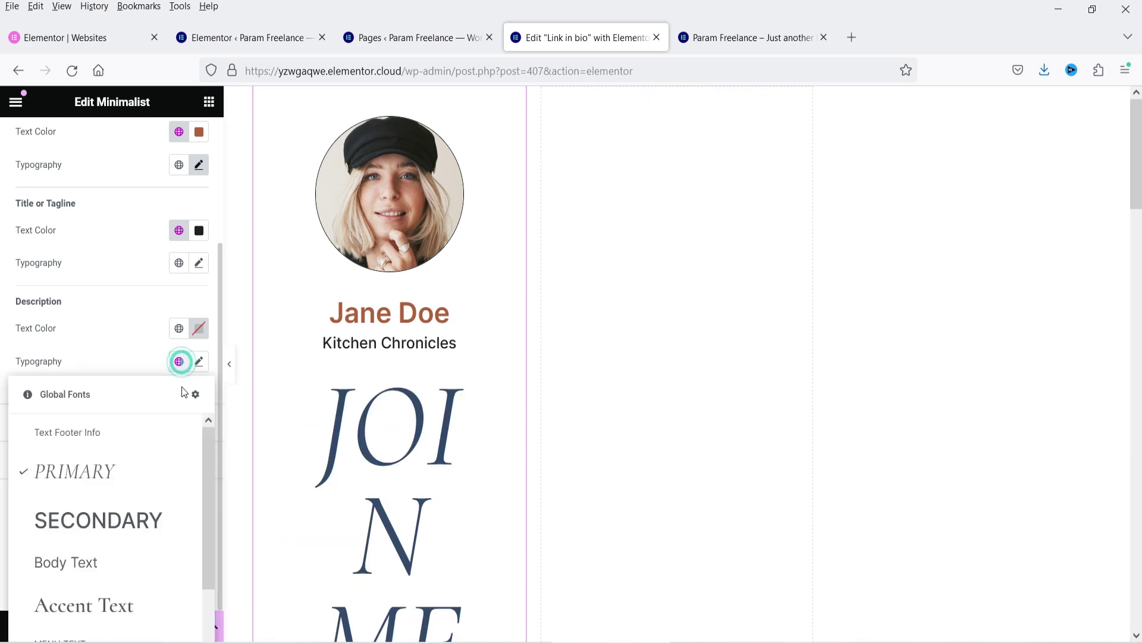
click(76, 439)
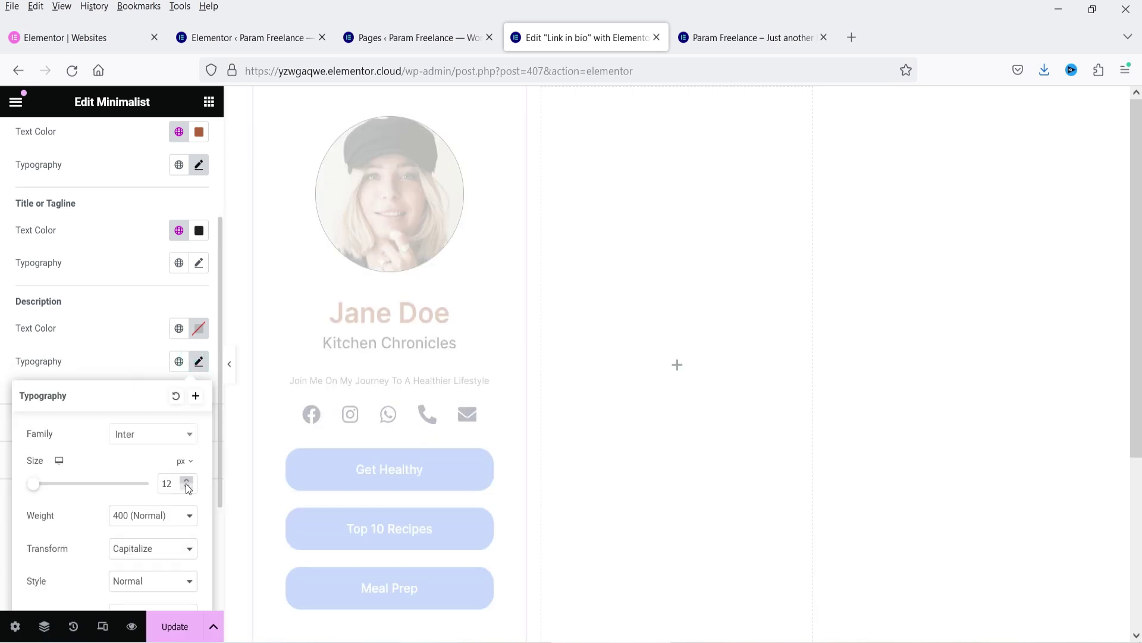
click(186, 482)
click(109, 369)
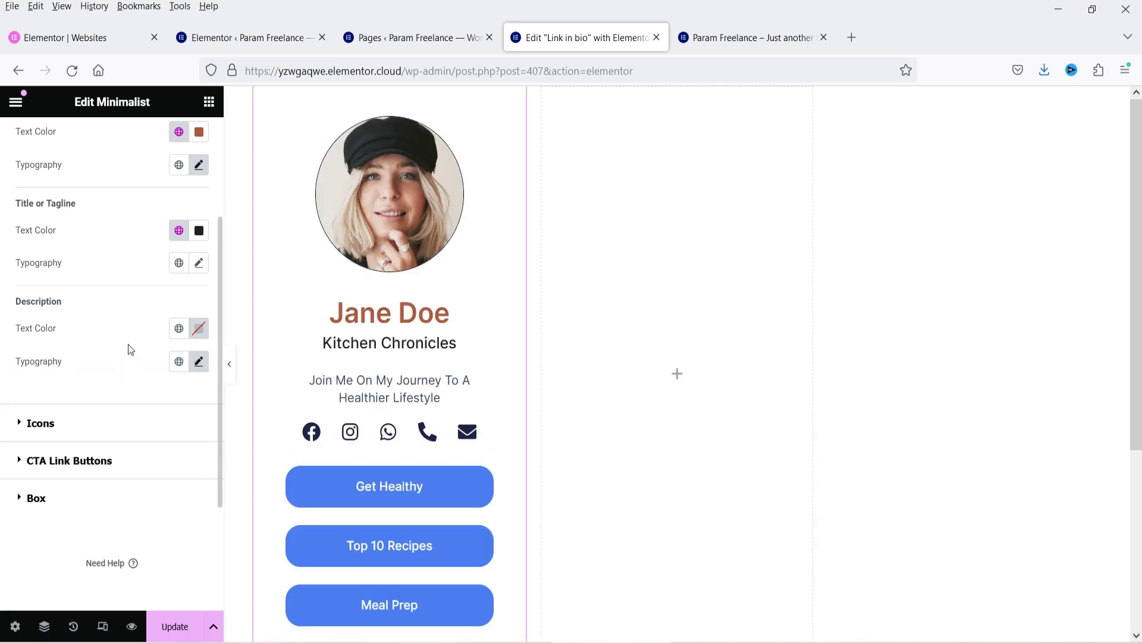
- Color the social icons with the global Accent color and adjust it to a custom dark brown
click(41, 424)
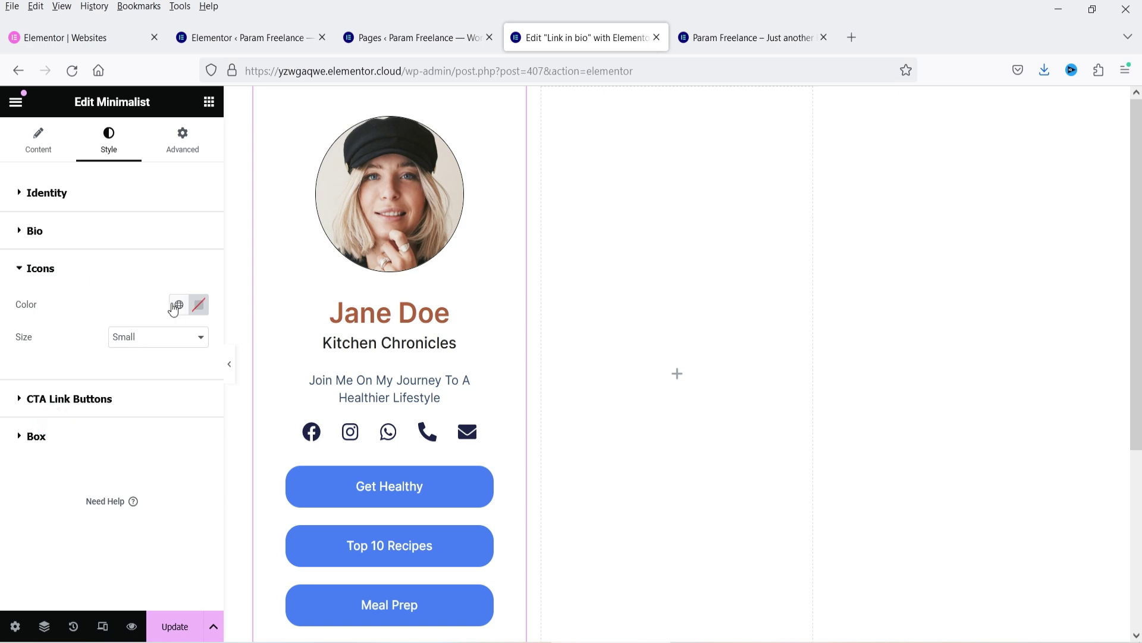
click(177, 305)
click(107, 462)
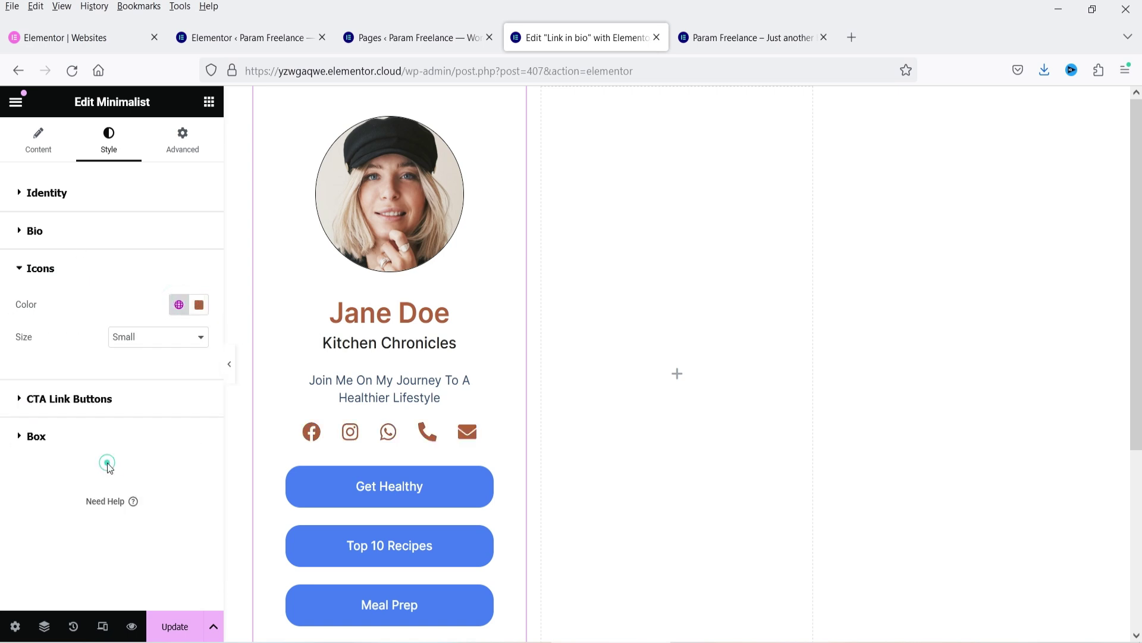
click(199, 305)
drag(225, 410, 271, 428)
key(Escape)
- Try the Medium size for the social icons and set it to Large
click(159, 337)
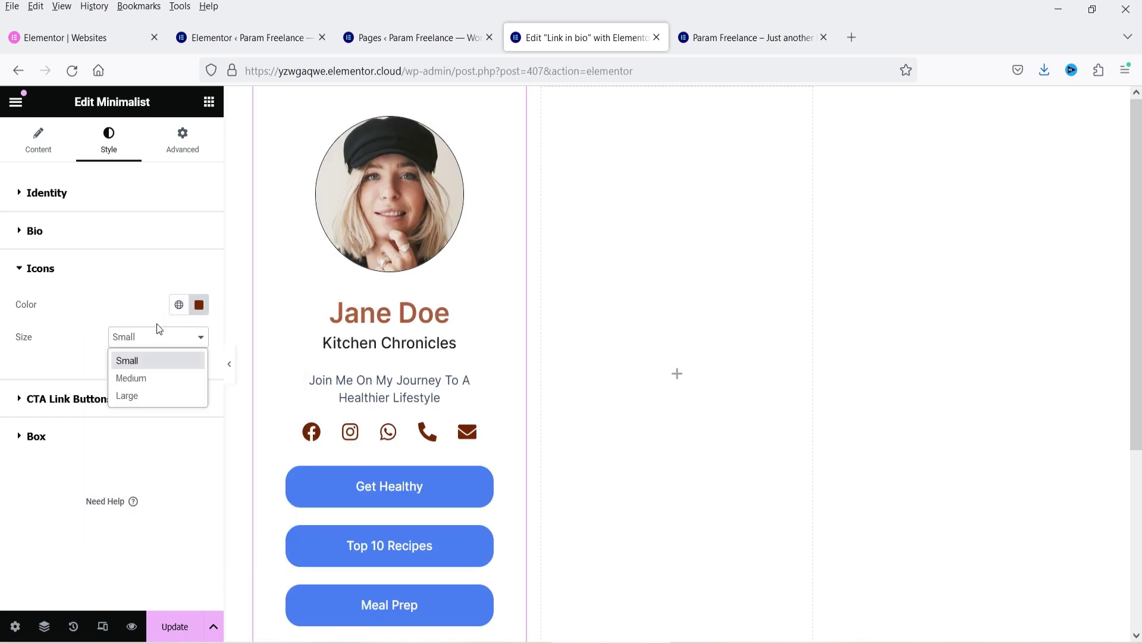
click(158, 377)
click(149, 337)
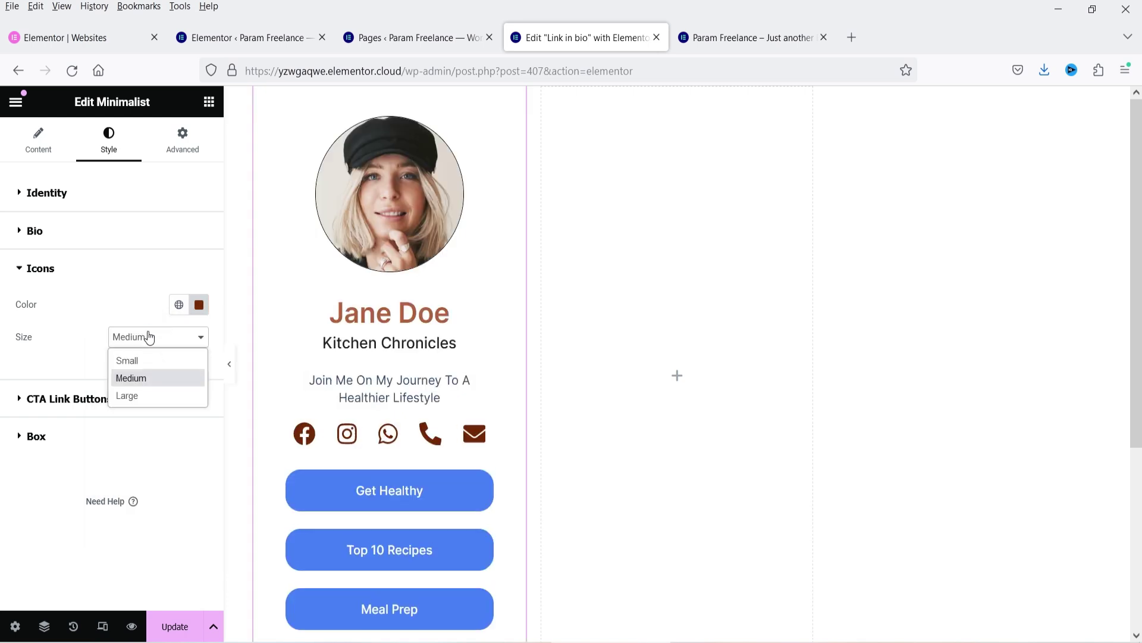
click(153, 393)
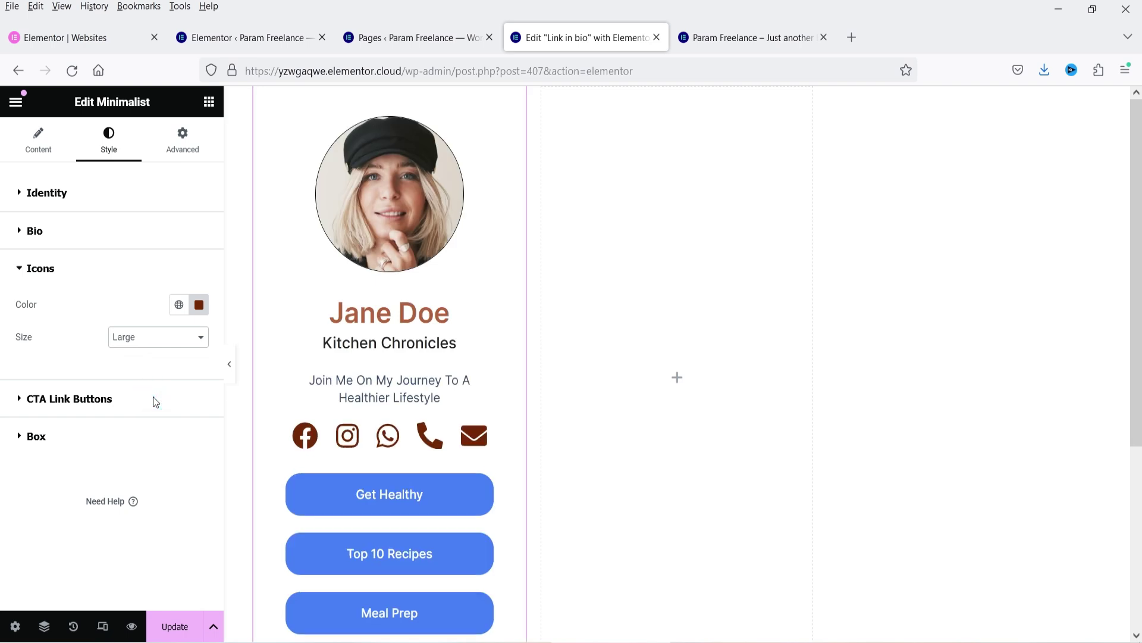
- Try the Link type for the CTA link buttons and return it to Button
click(90, 399)
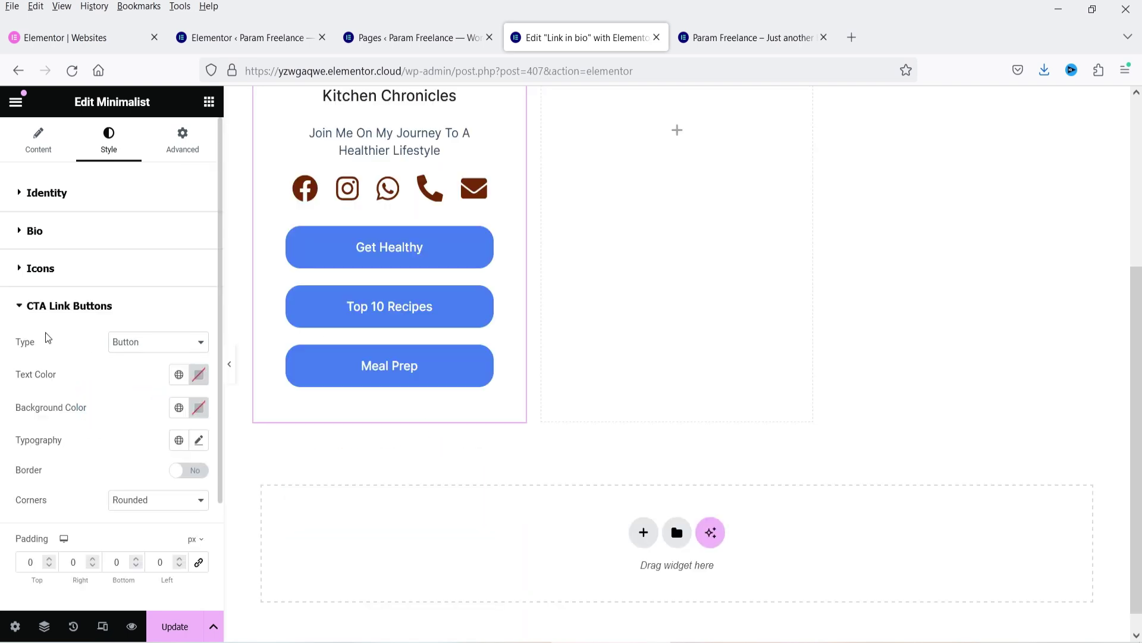
scroll(76, 307, down, 2)
click(139, 258)
click(67, 317)
click(143, 261)
click(139, 300)
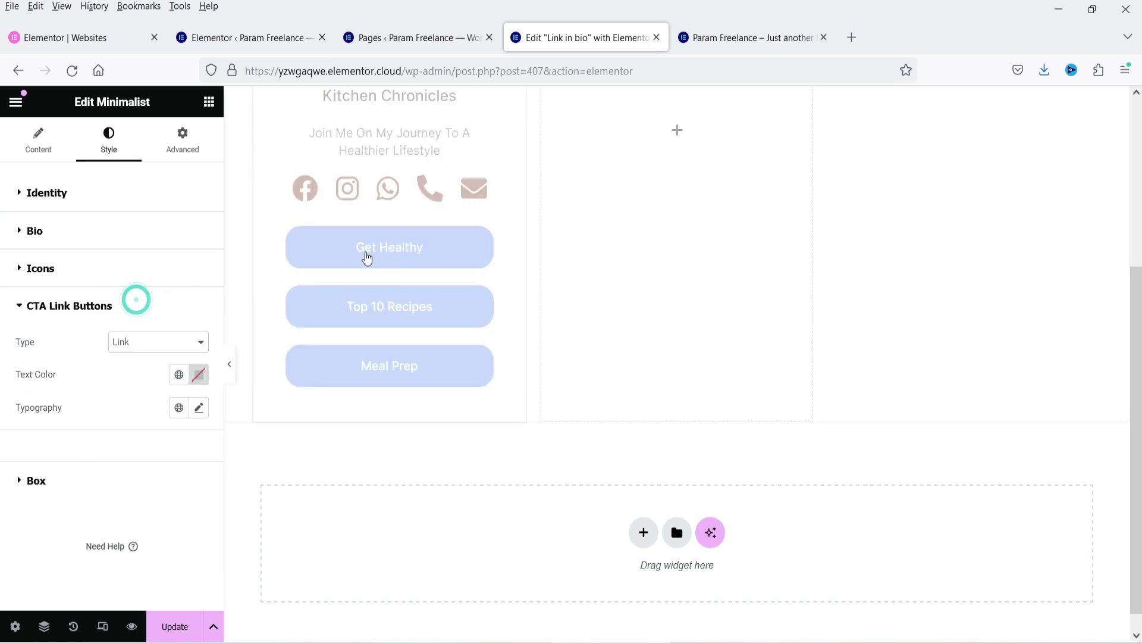
click(143, 342)
click(140, 362)
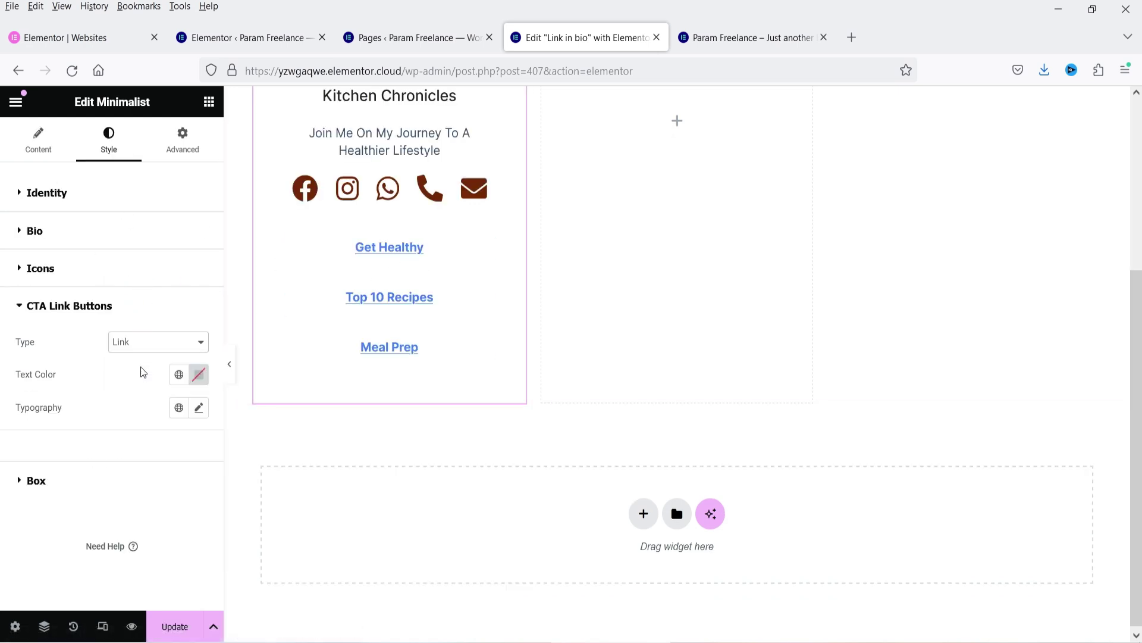
- Set the CTA buttons' background color to the global Primary color and check their typography options
scroll(55, 390, down, 3)
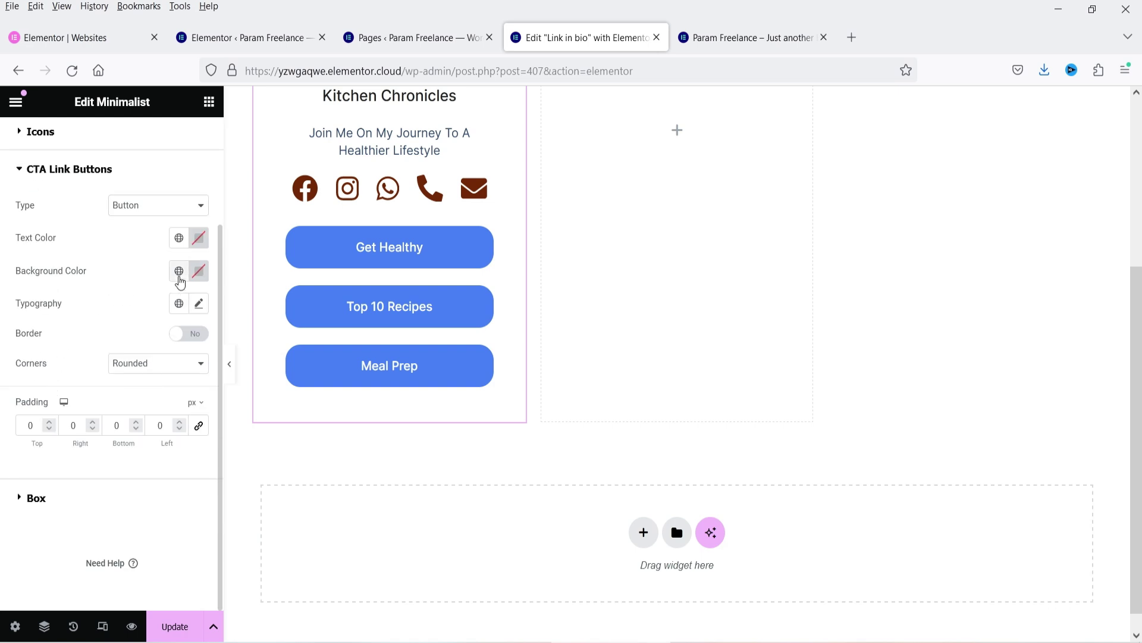
click(179, 272)
click(75, 342)
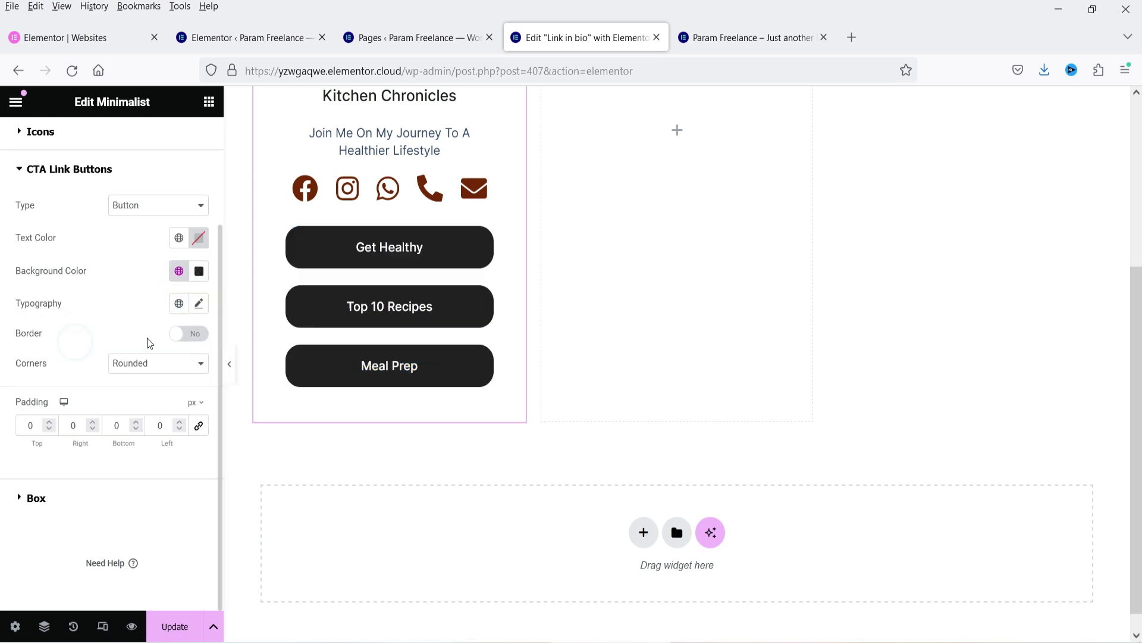
click(199, 304)
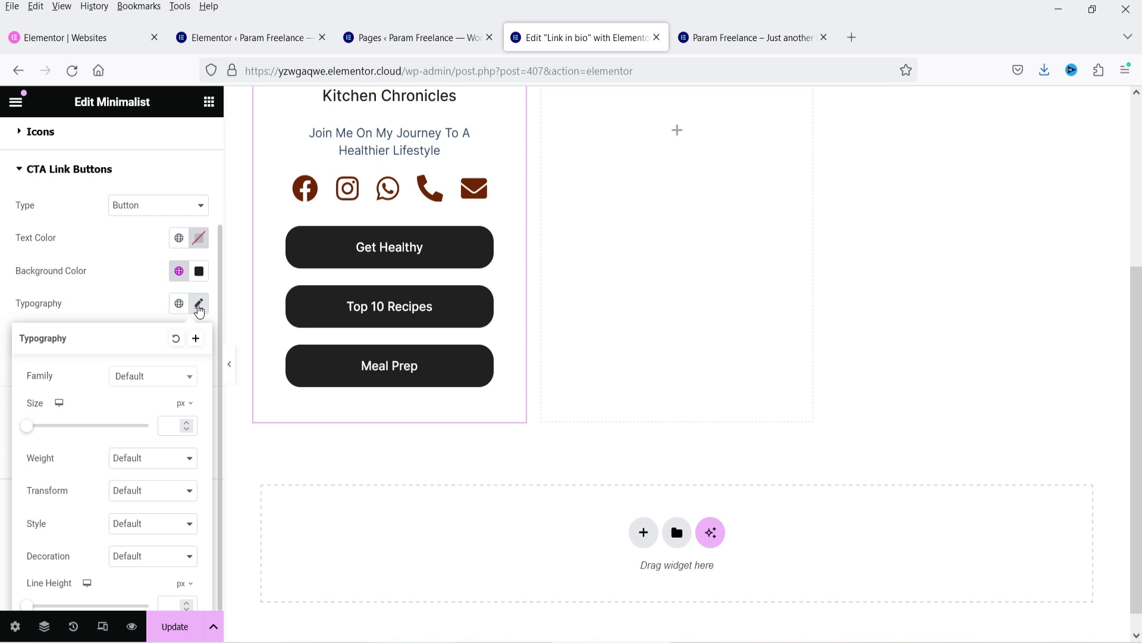
click(117, 293)
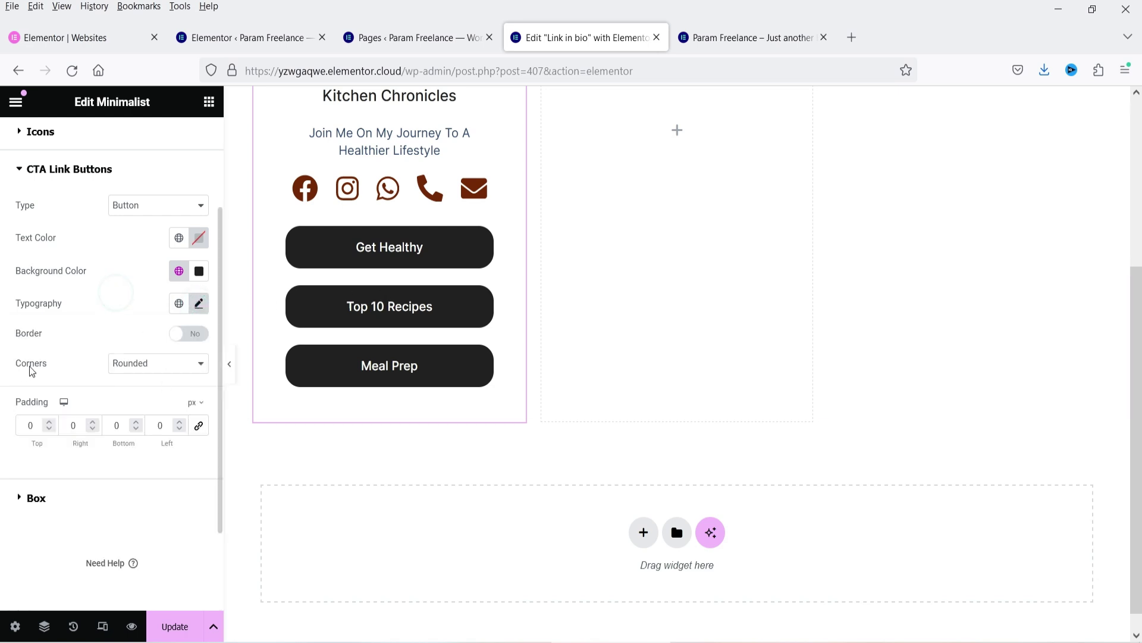
- Turn on the CTA buttons' border and give it the global Accent color
click(179, 335)
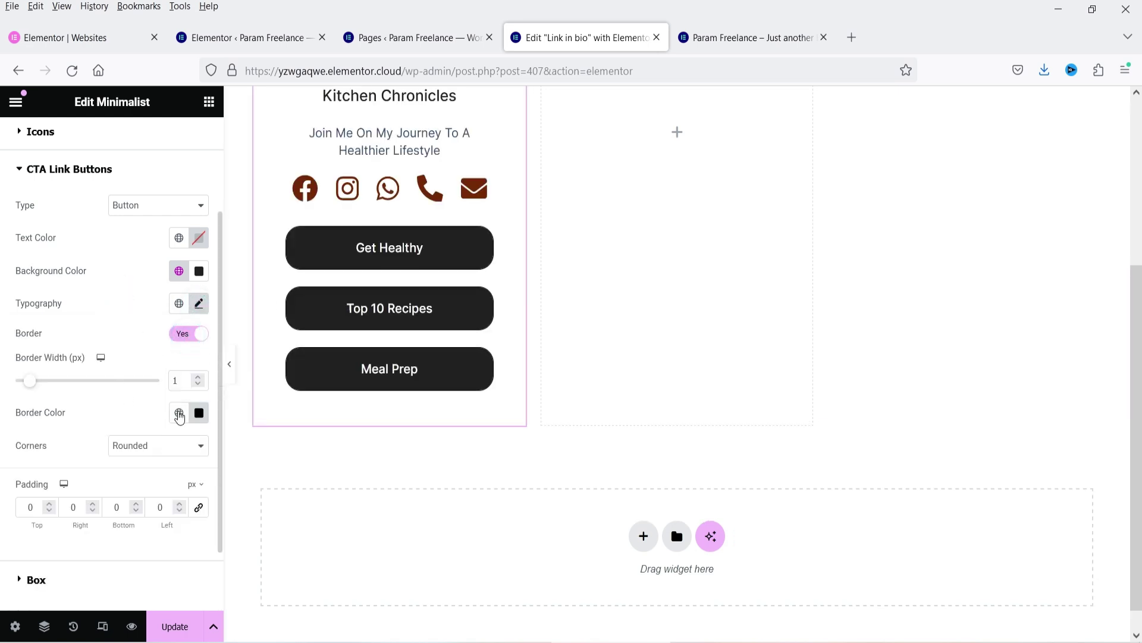
click(178, 413)
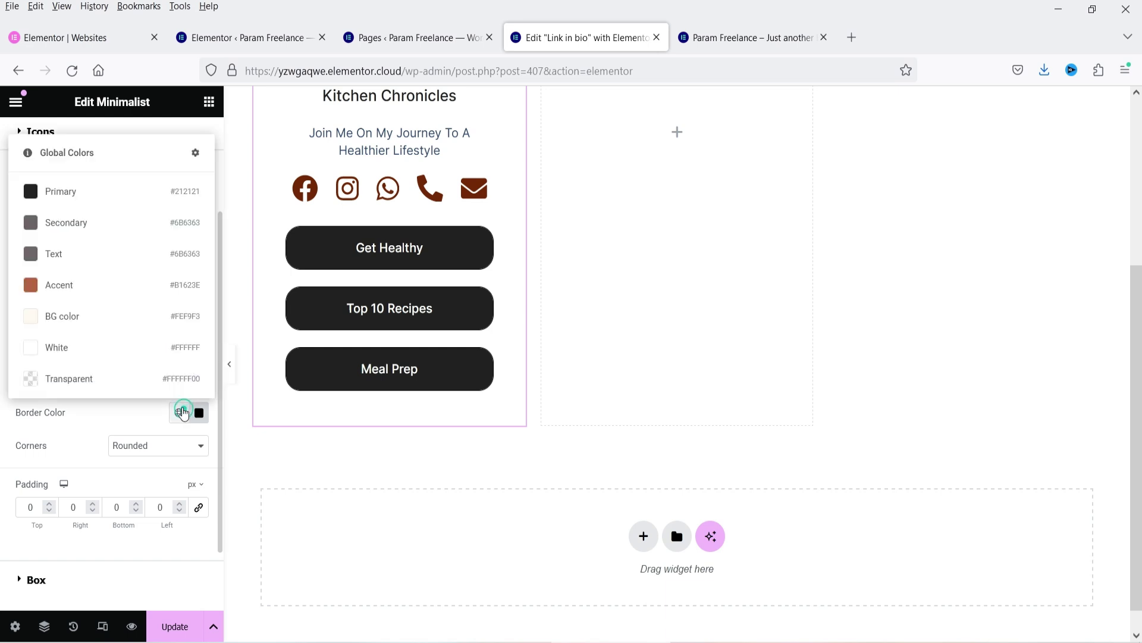
click(78, 297)
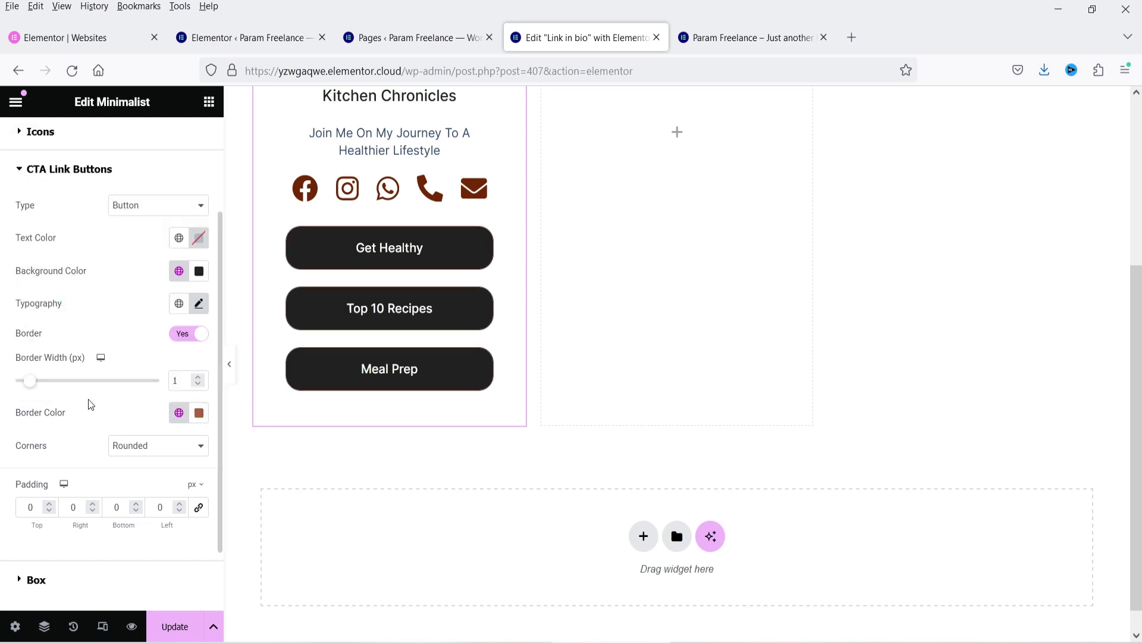
- Set the Minimalist box's background color to the global BG color and check the background image chooser without picking an image
scroll(80, 424, down, 2)
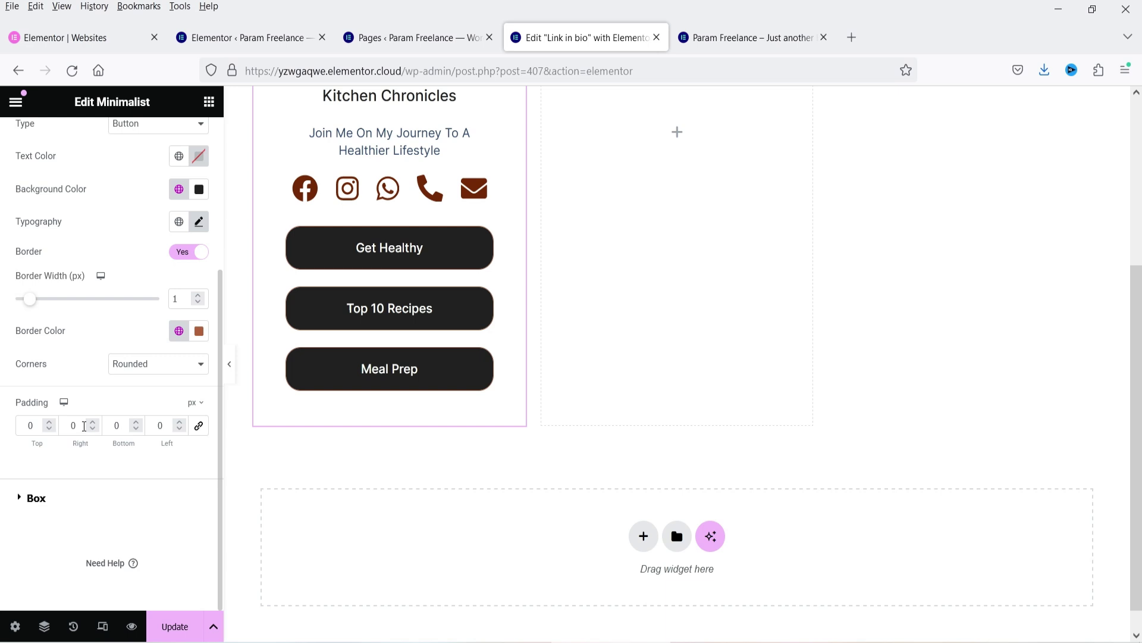
click(53, 509)
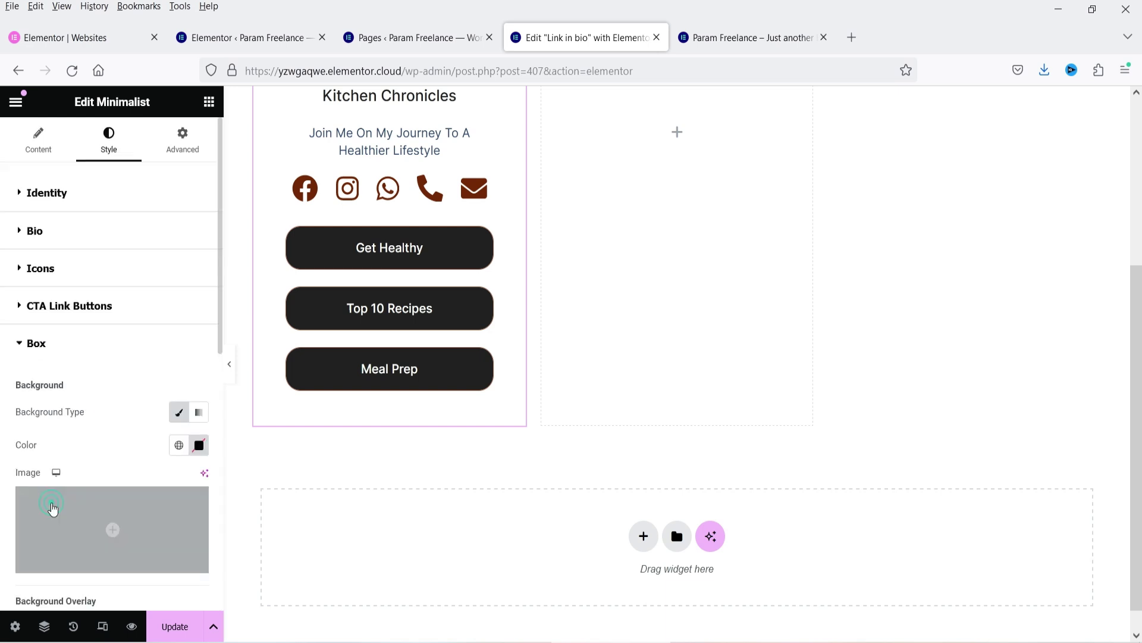
scroll(419, 320, up, 4)
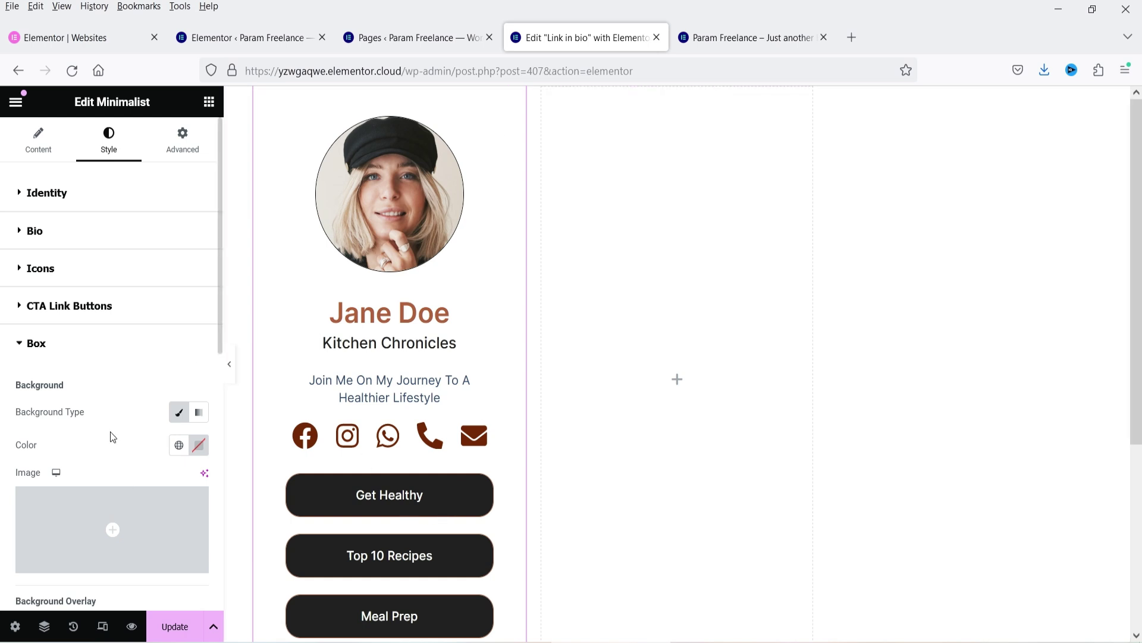
scroll(101, 342, down, 4)
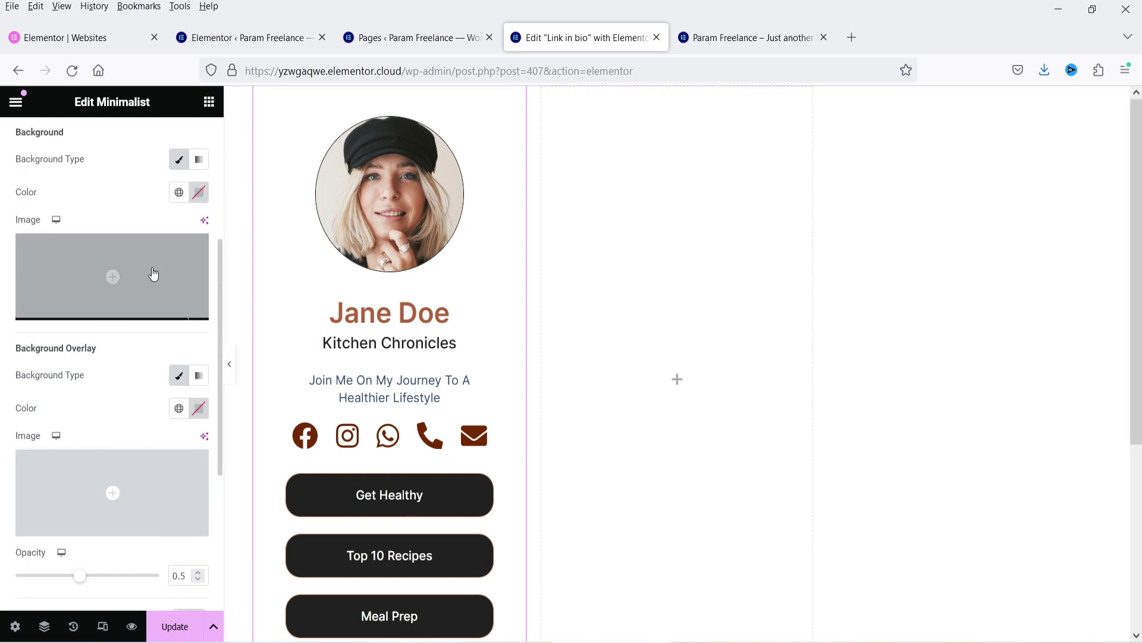
click(179, 192)
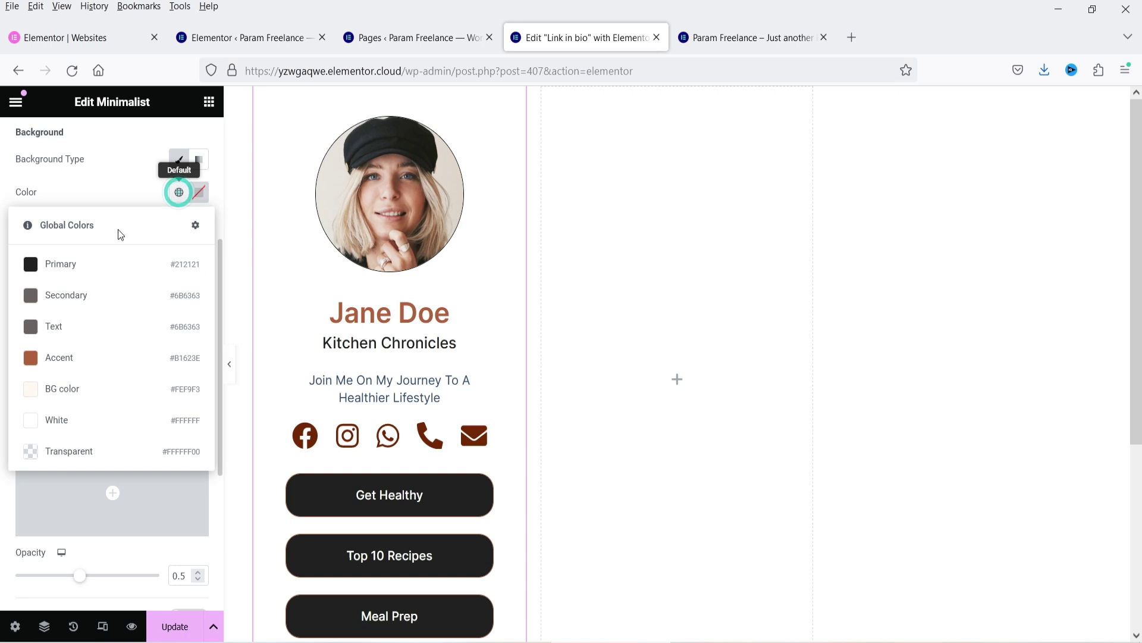
click(81, 388)
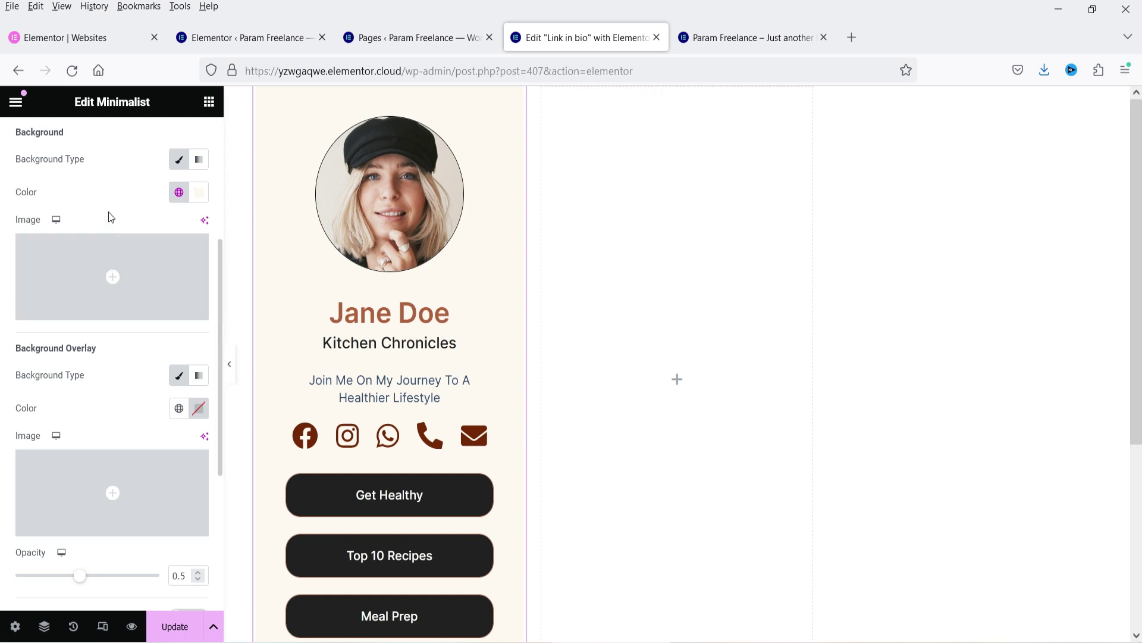
click(151, 269)
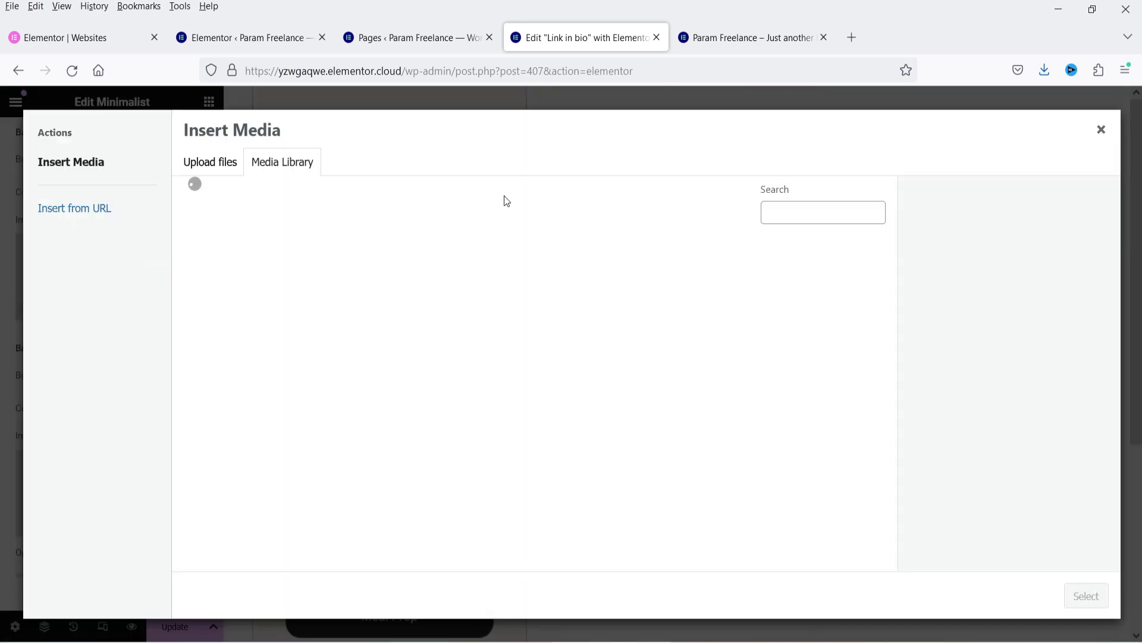
click(1101, 131)
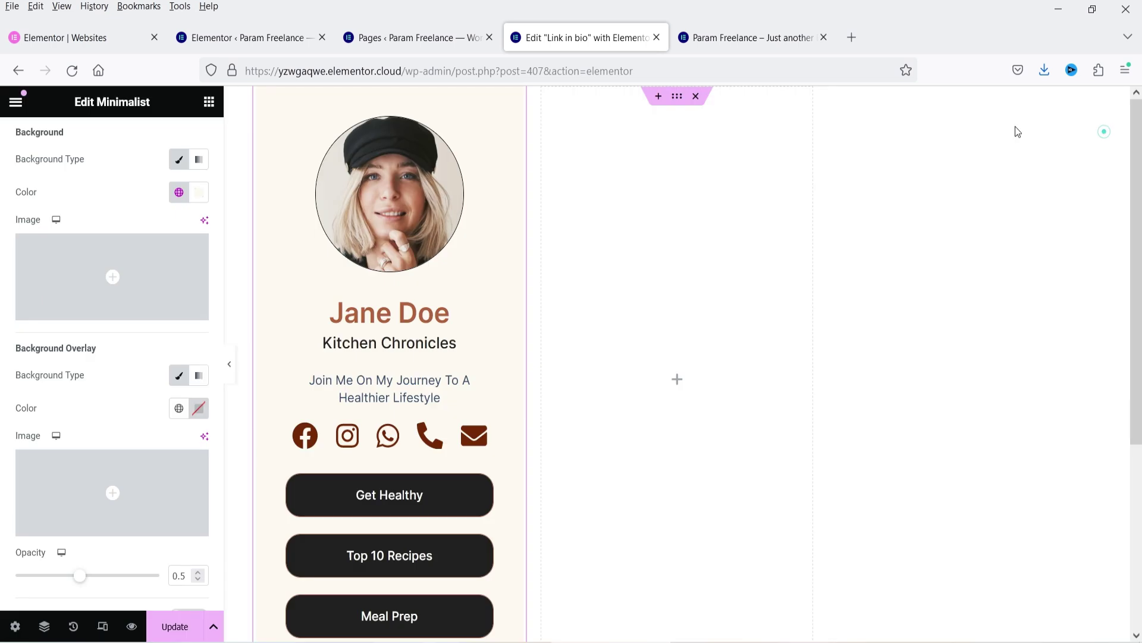
- Turn on the border of the Minimalist box and preview the card on the full-width canvas
scroll(58, 465, down, 5)
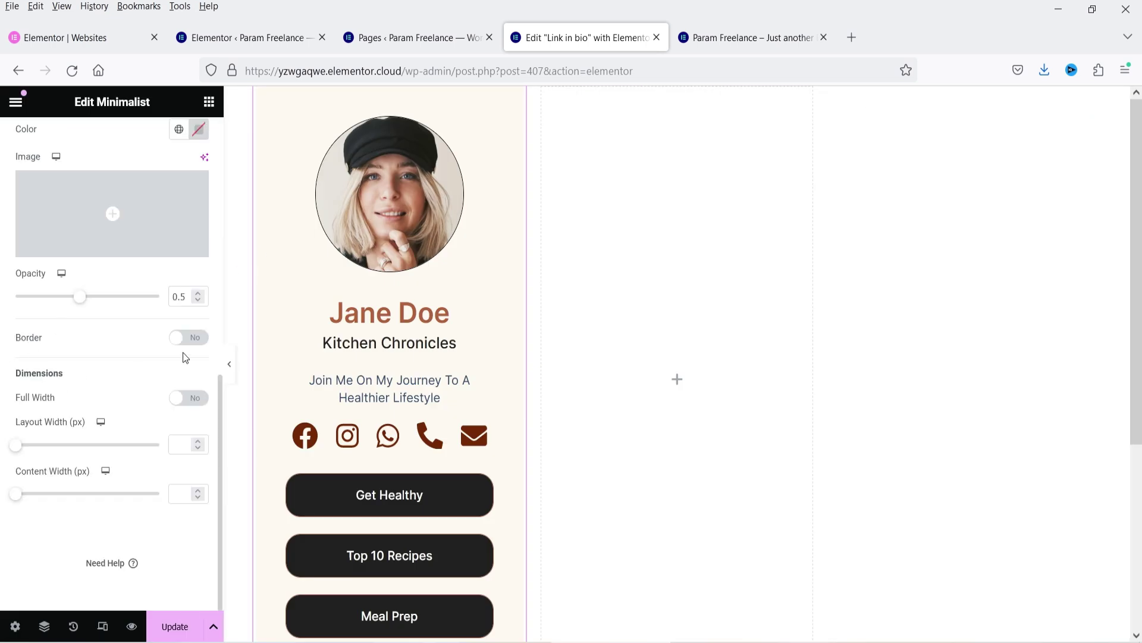
click(190, 337)
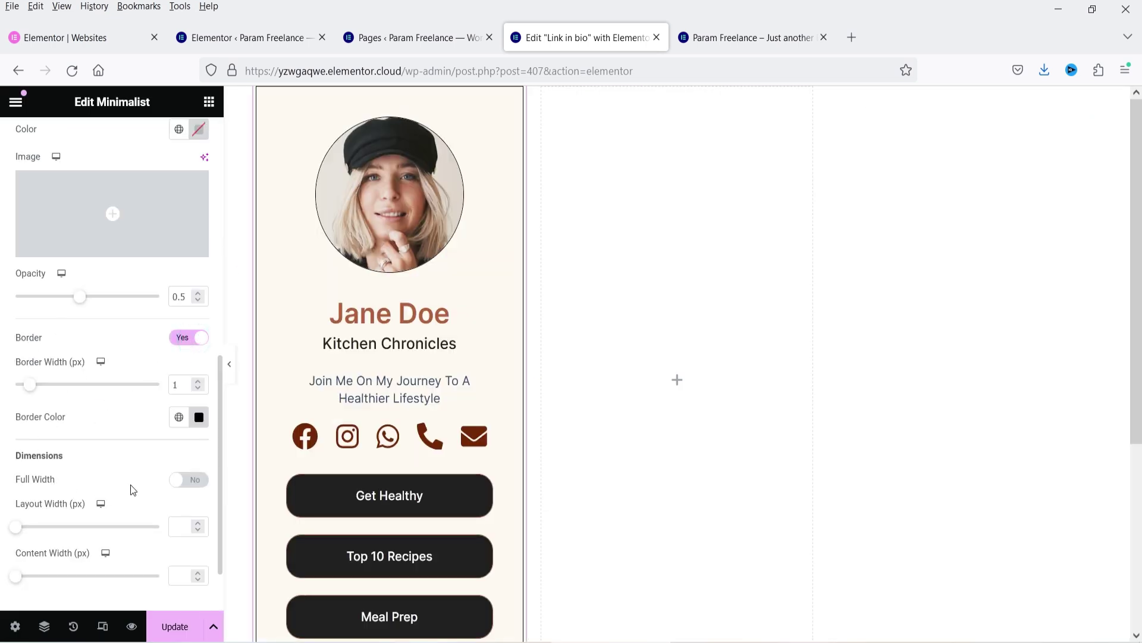
scroll(161, 447, down, 2)
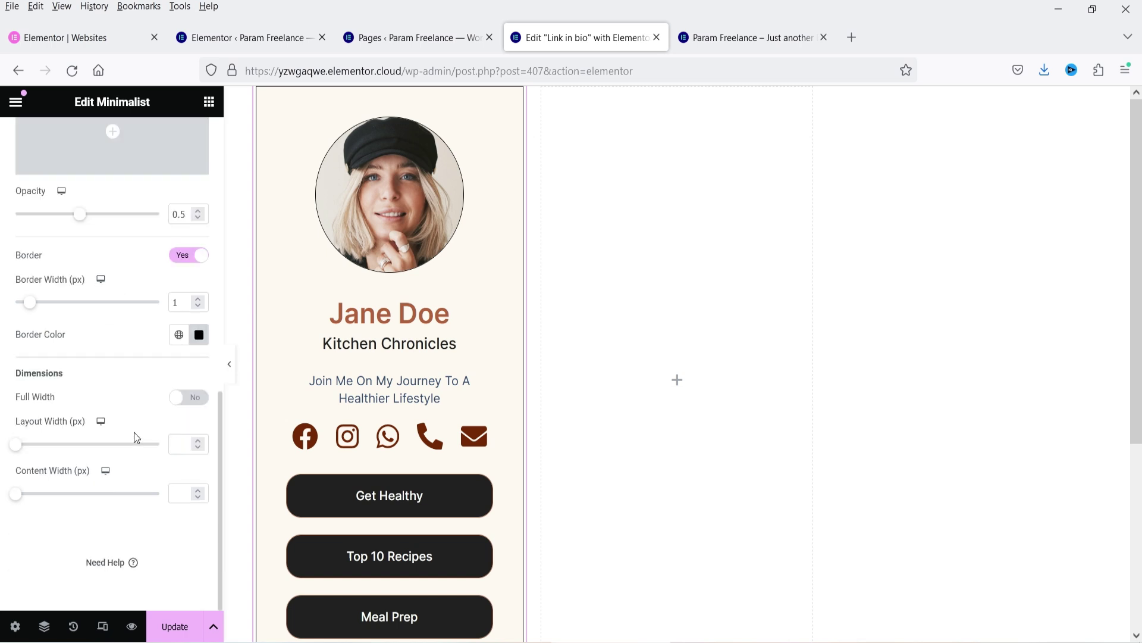
click(229, 363)
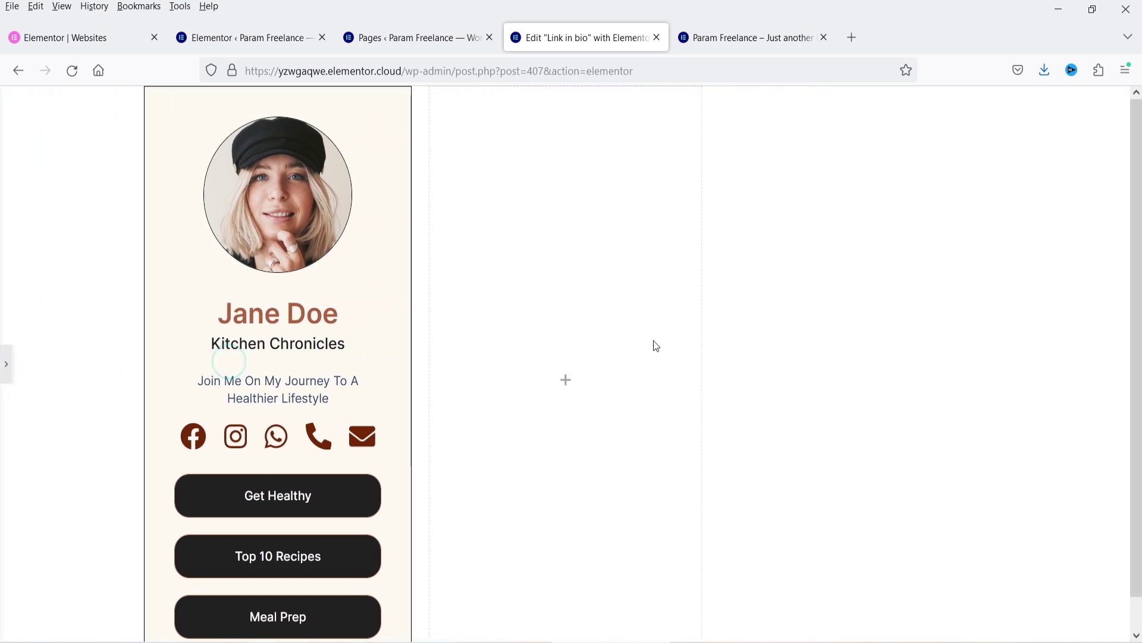
scroll(330, 283, down, 1)
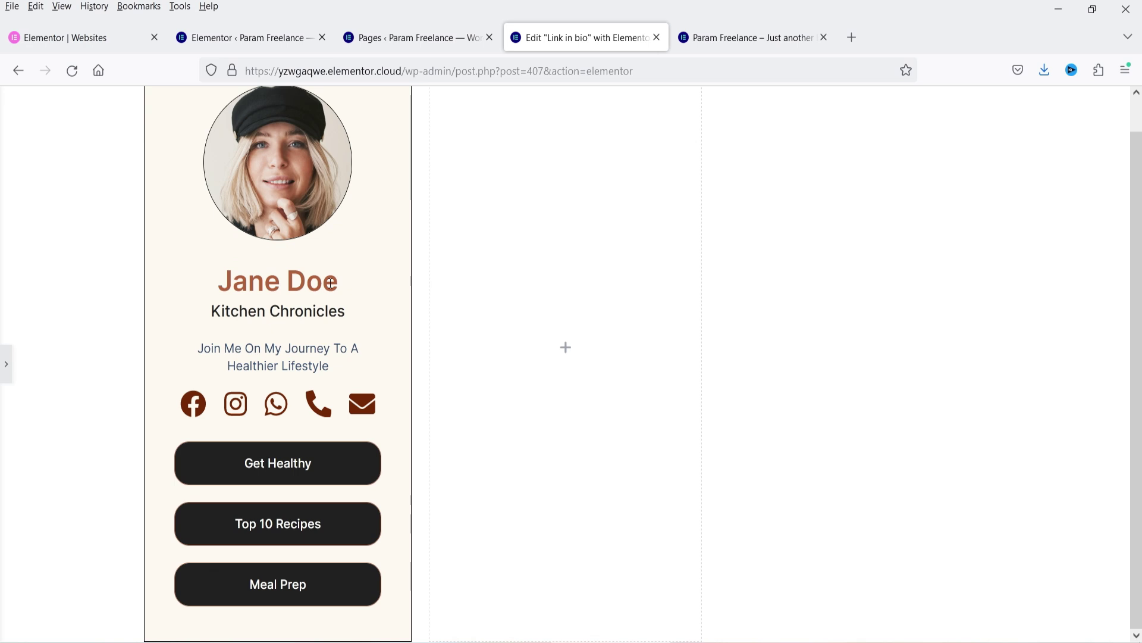
click(7, 368)
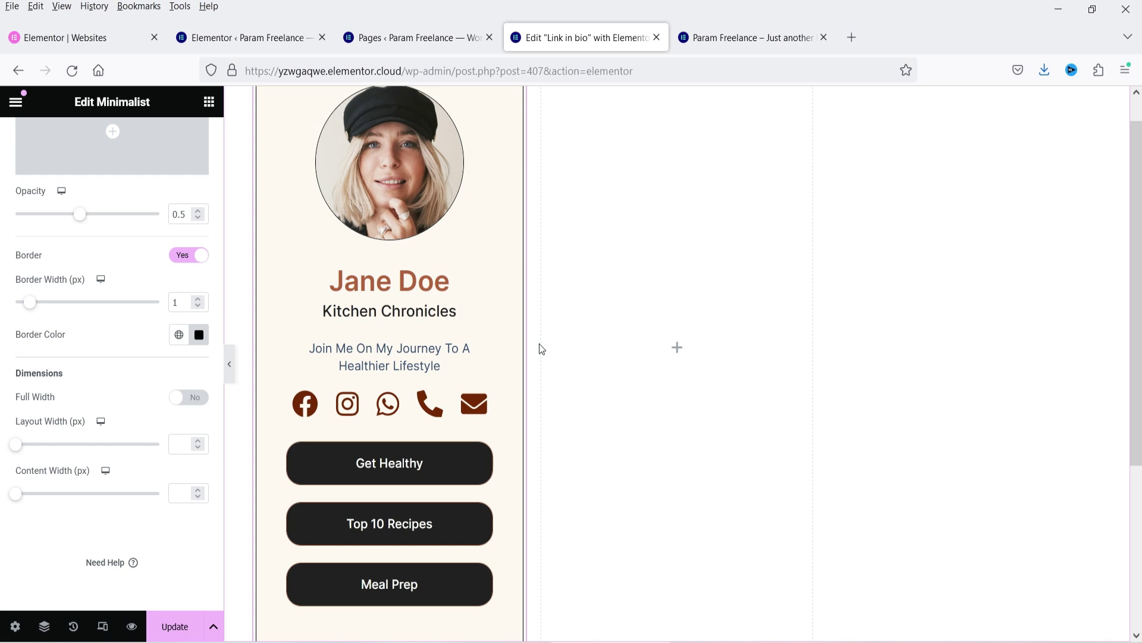
- Search the widgets for "link in" and add the Classic widget to the grid's second column
click(677, 351)
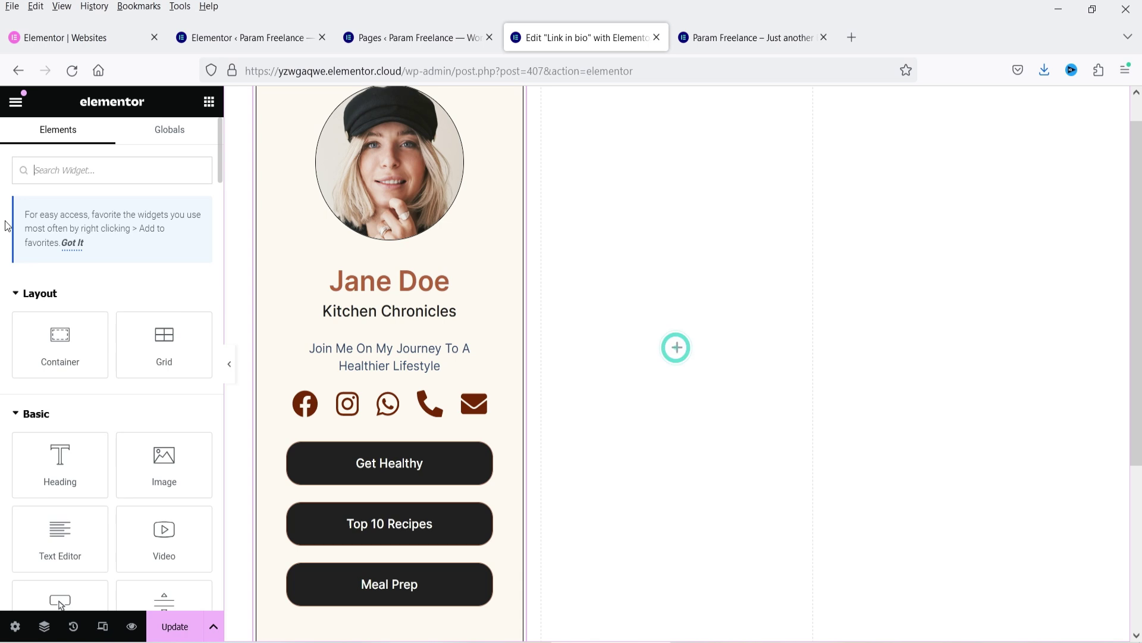
text(link in)
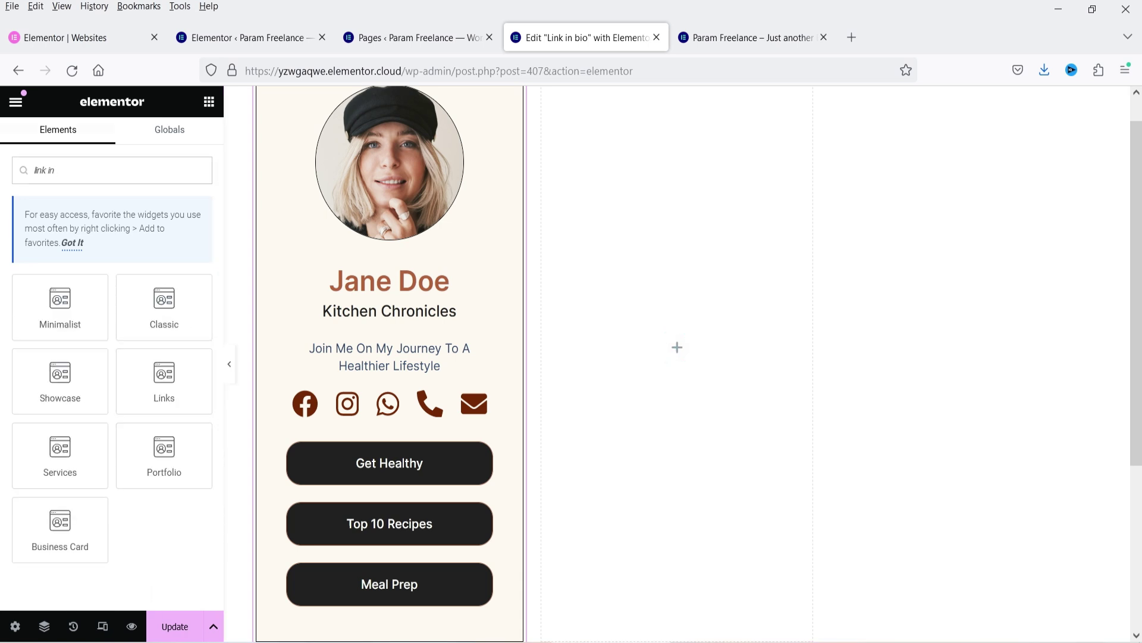
drag(164, 304, 917, 387)
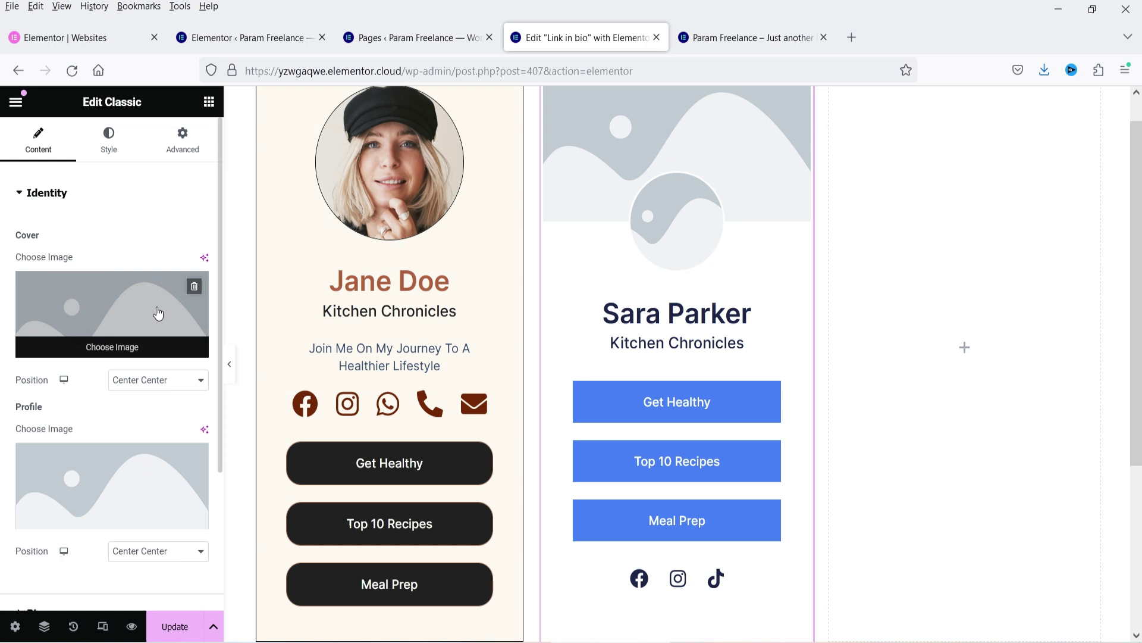
- Set the Classic widget's cover image to the necklace photo Mask-Group-4.jpg from the media library
click(107, 310)
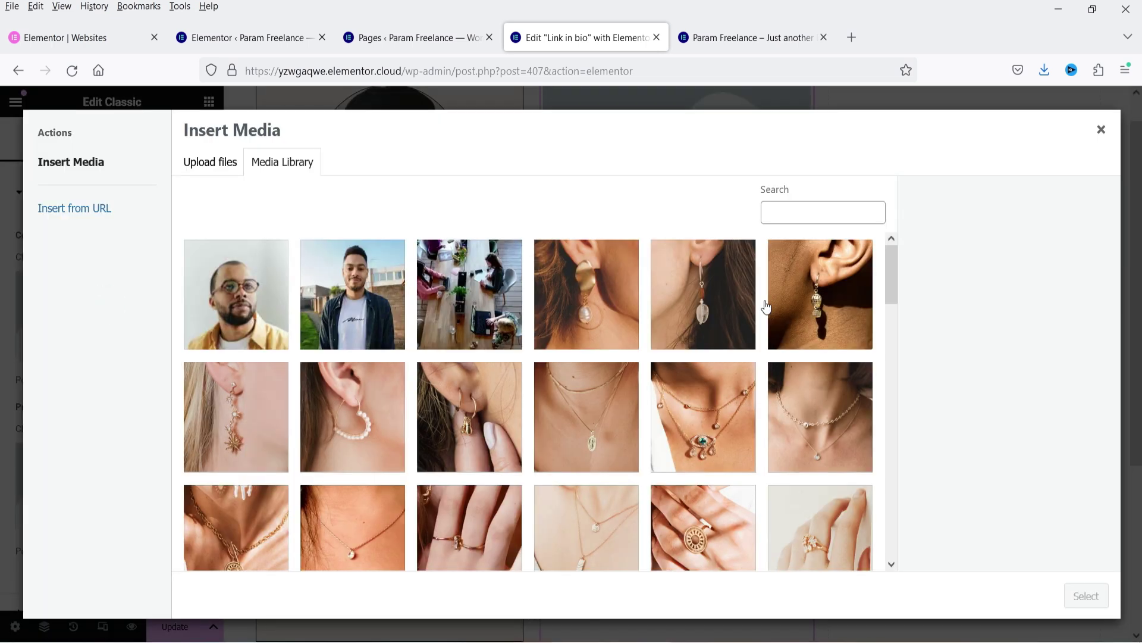
click(721, 380)
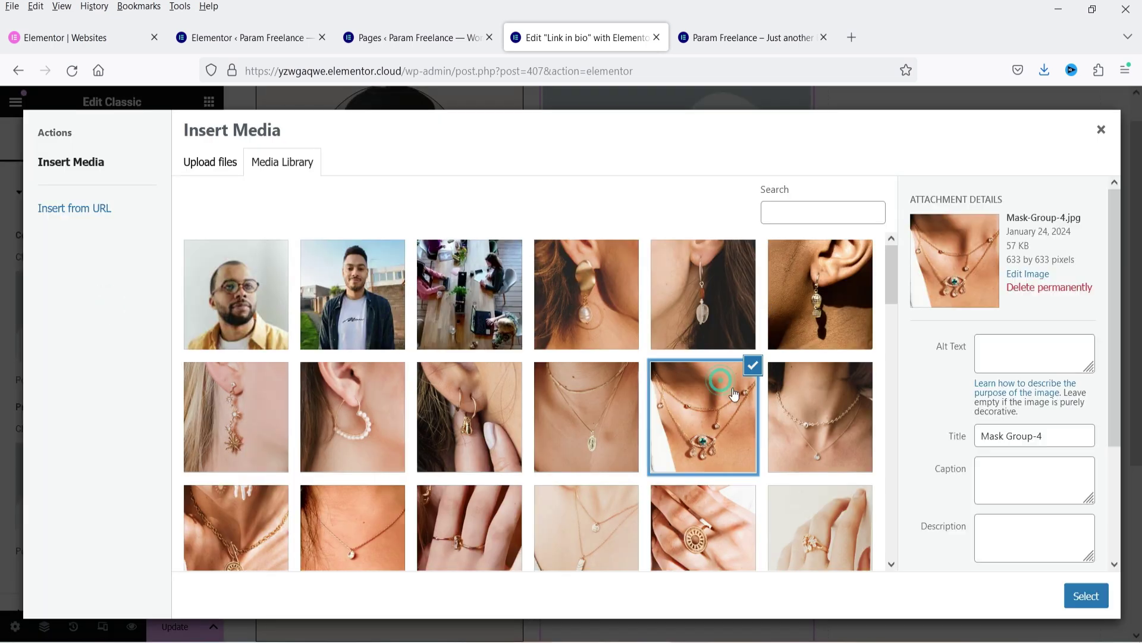
click(1086, 595)
- Set the Classic widget's profile image to the portrait of the woman in the black cap from the media library
click(76, 372)
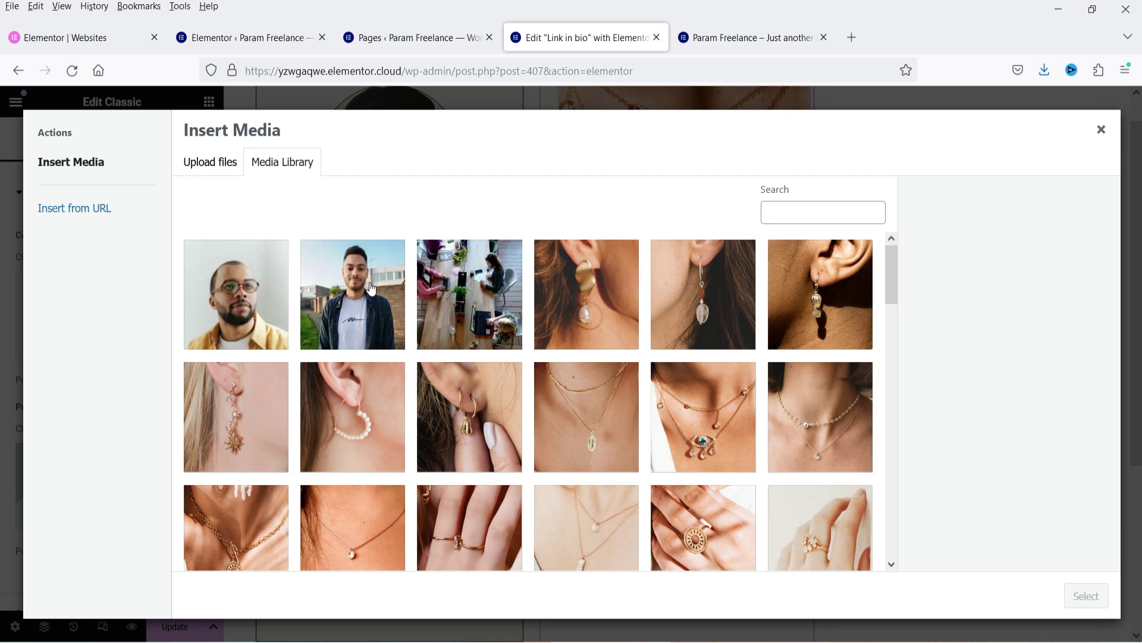
scroll(566, 409, down, 5)
scroll(531, 364, down, 2)
click(593, 489)
click(1077, 589)
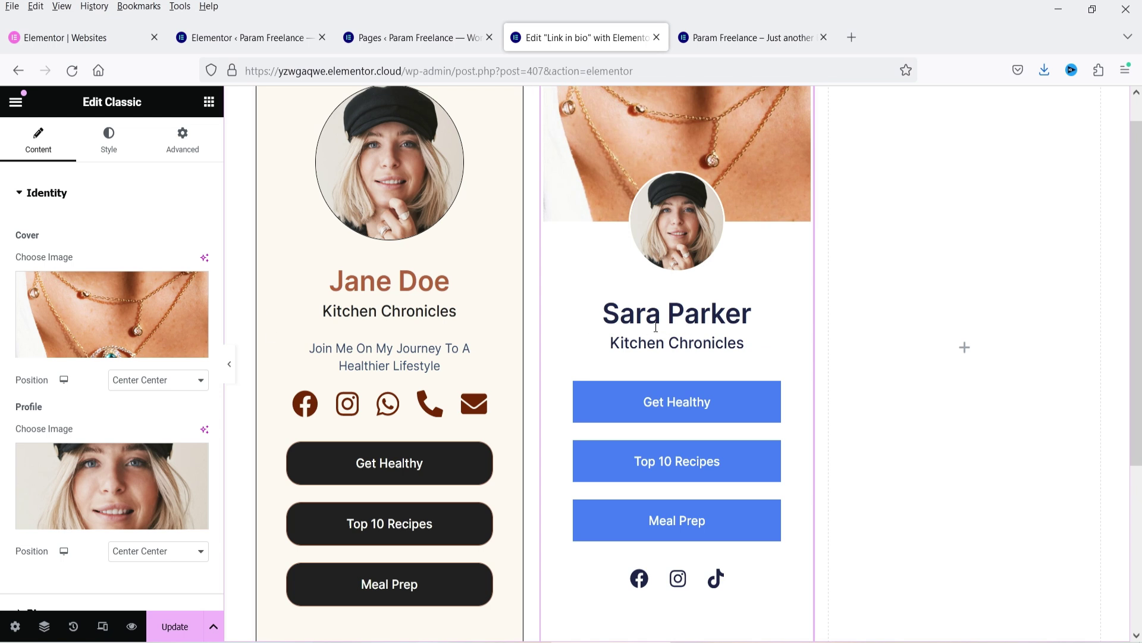
- Review the Classic widget's bio, CTA link button and icon content settings against the card on the canvas
scroll(623, 281, down, 4)
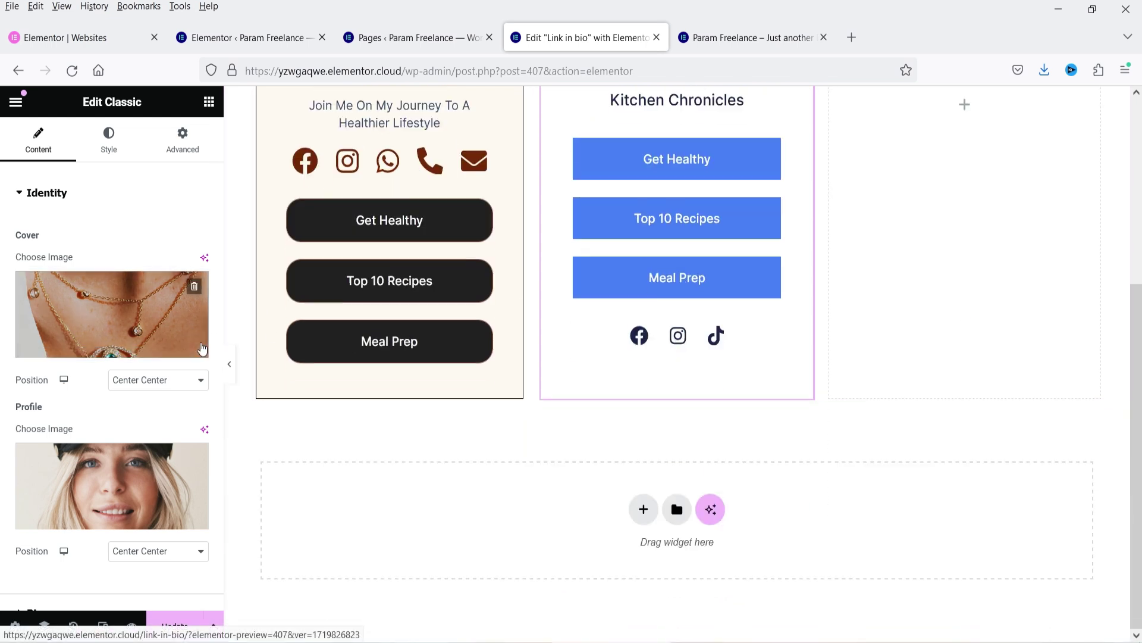
scroll(186, 339, down, 3)
scroll(695, 355, up, 3)
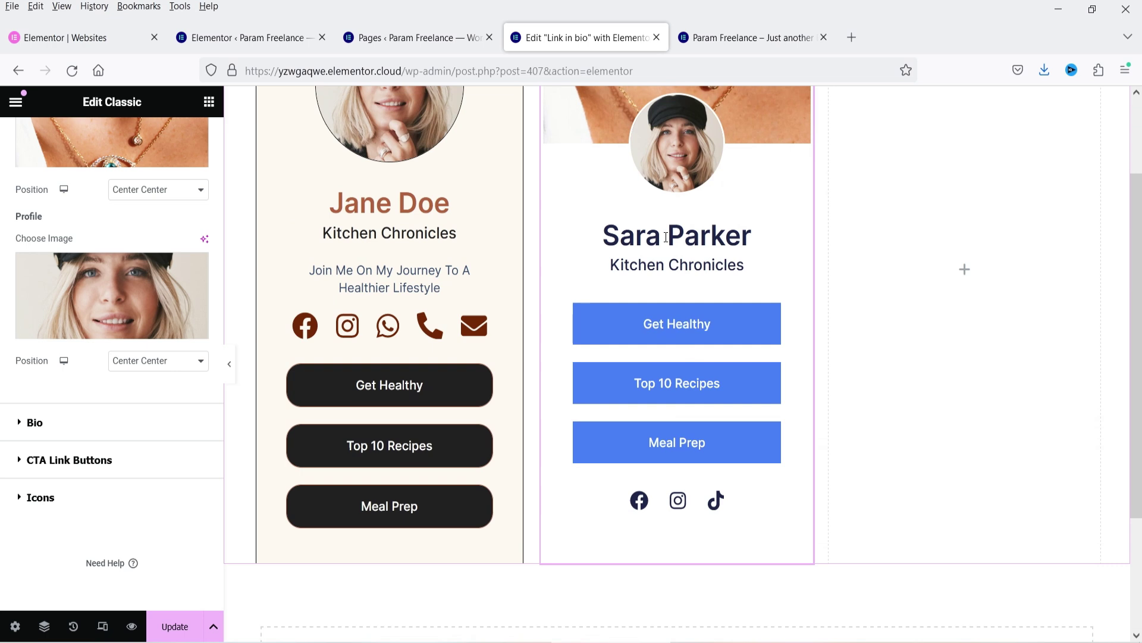
click(46, 424)
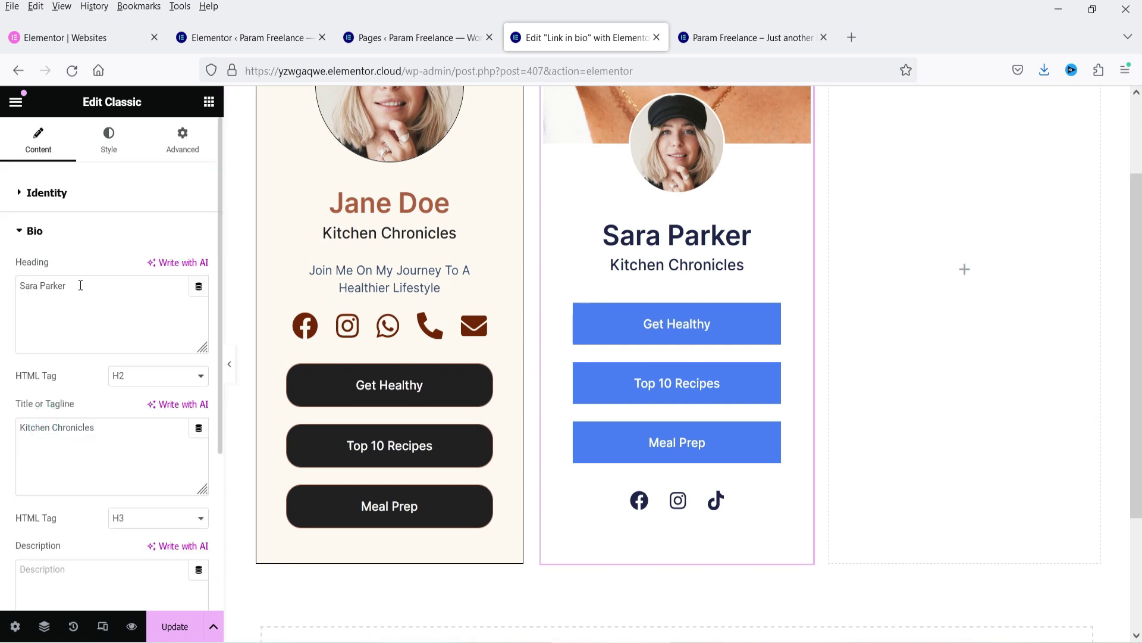
scroll(60, 353, down, 4)
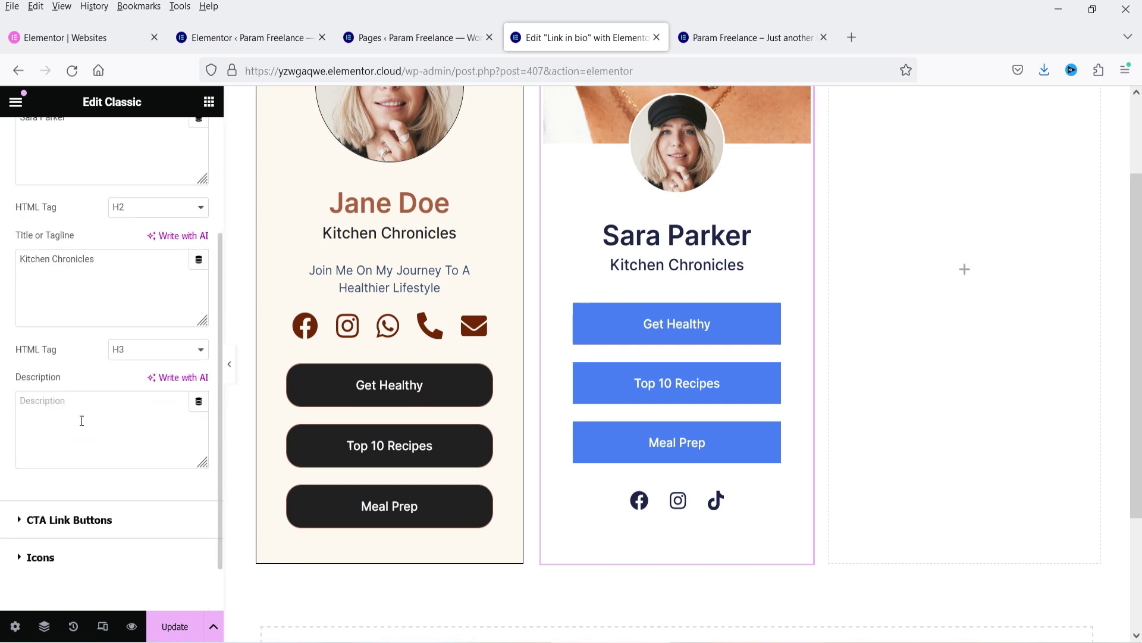
click(69, 460)
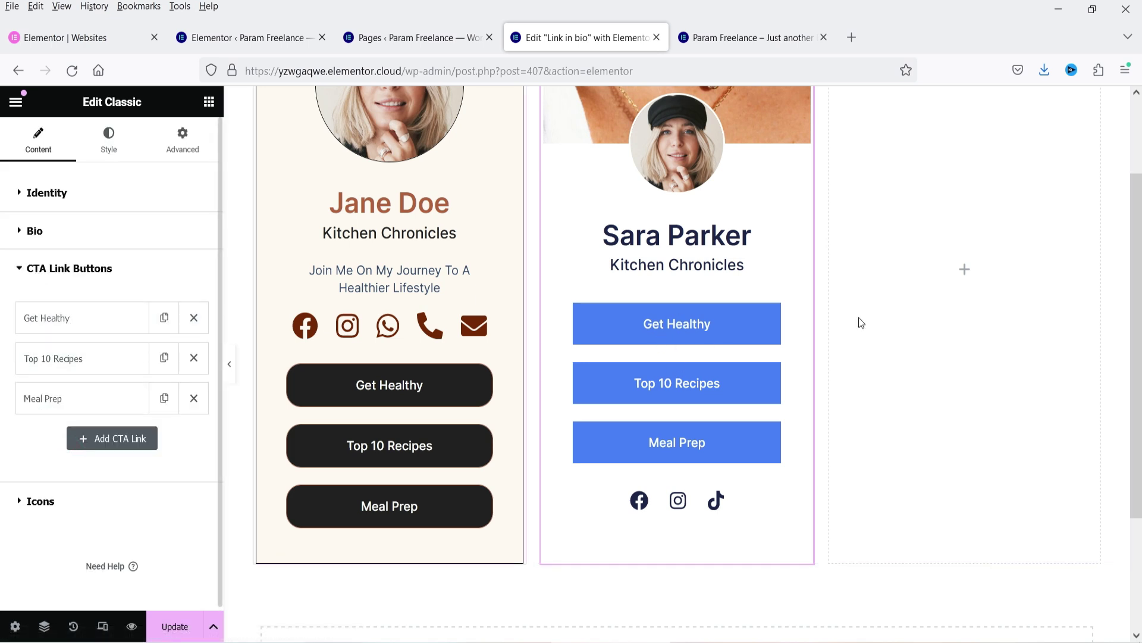
click(43, 502)
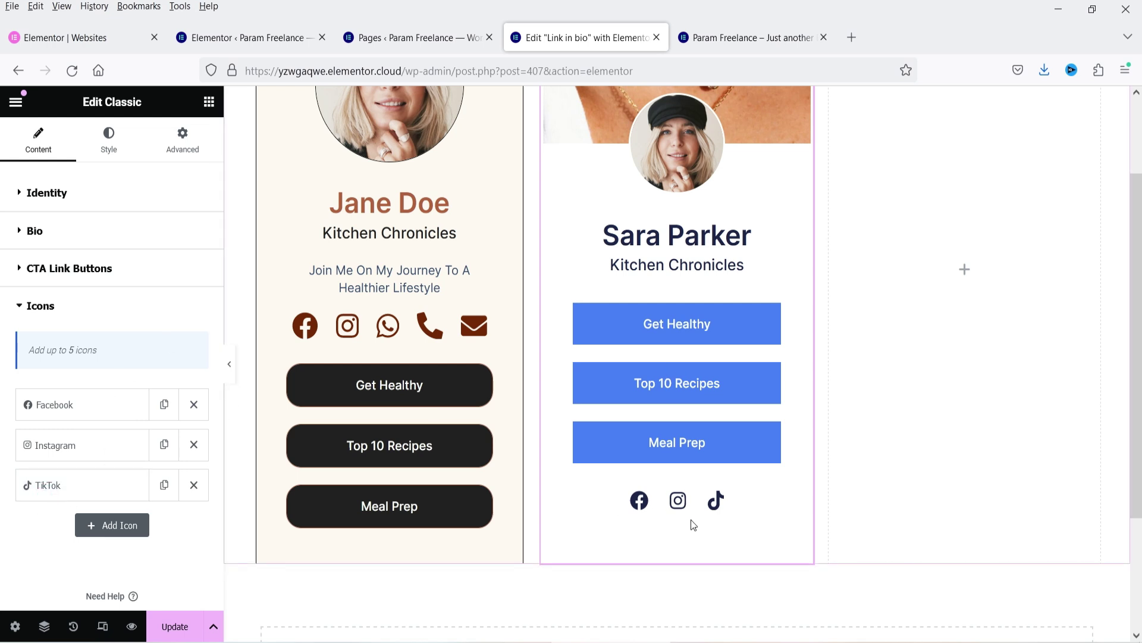
scroll(753, 441, up, 2)
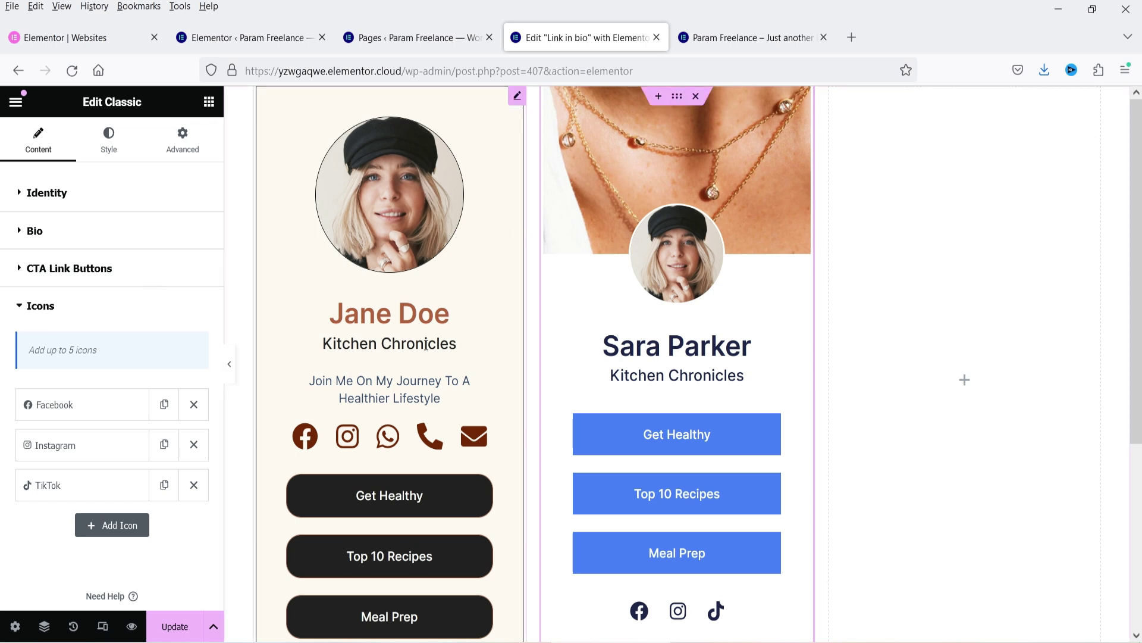
- Set the background color of the Classic widget's CTA link buttons to the global Accent color
click(118, 135)
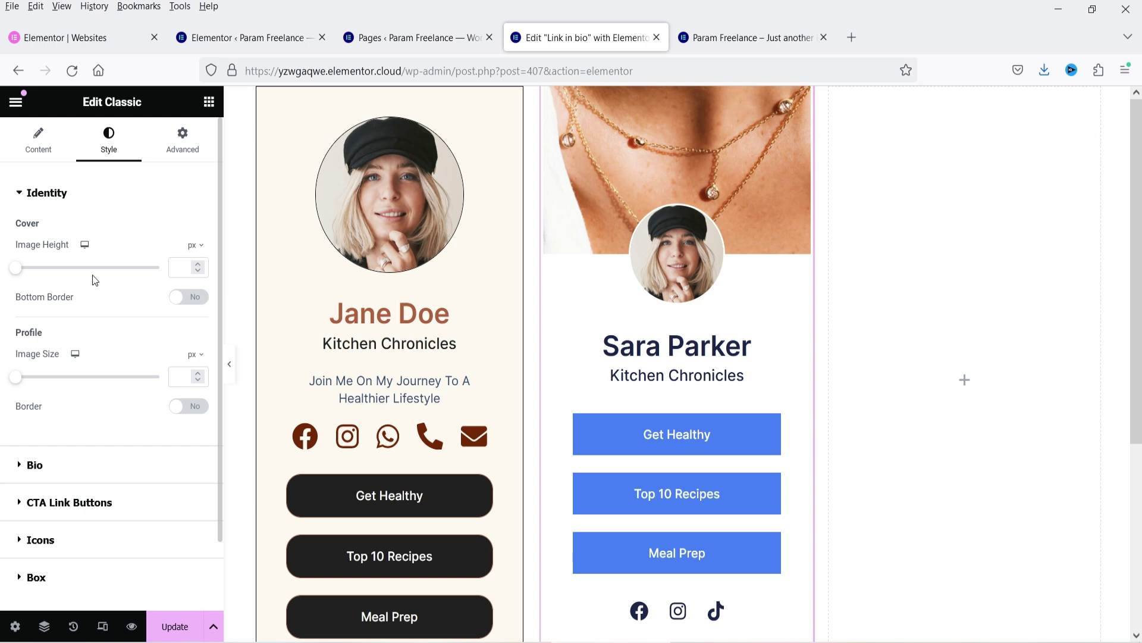
click(94, 504)
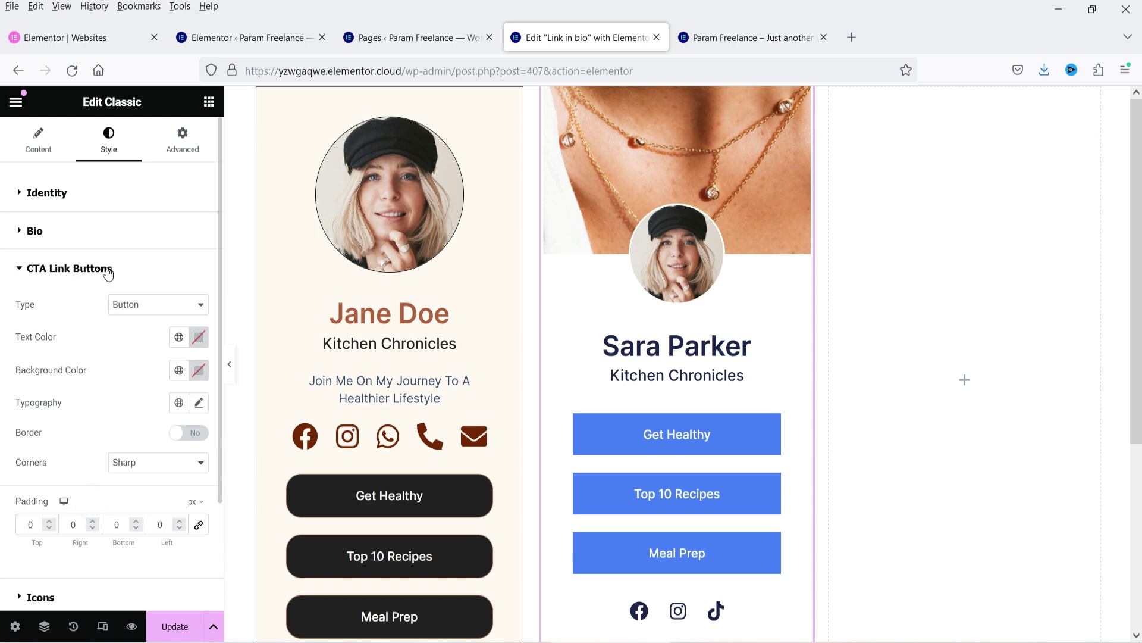
click(178, 371)
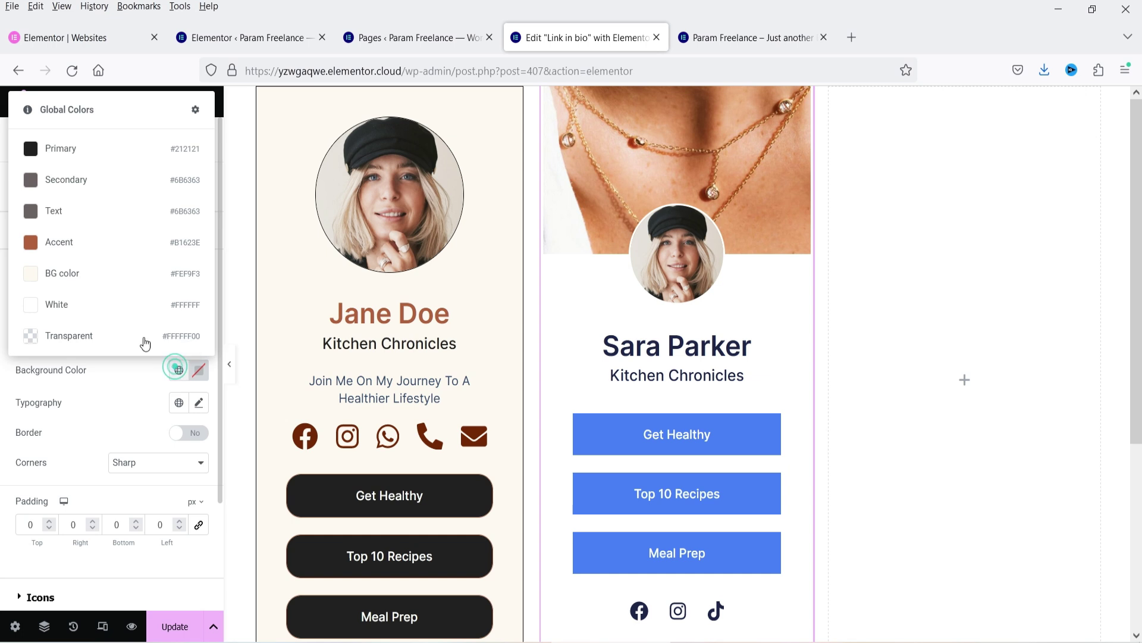
click(82, 253)
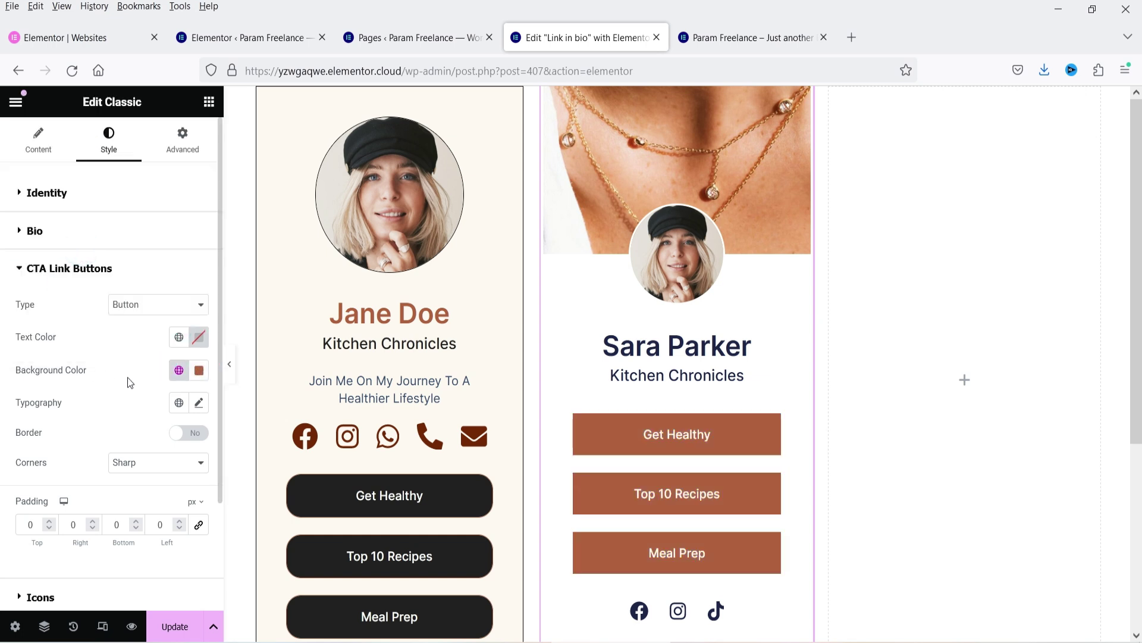
- Set the corners of the Classic widget's CTA buttons to Round and turn on their border
scroll(129, 384, down, 3)
click(151, 330)
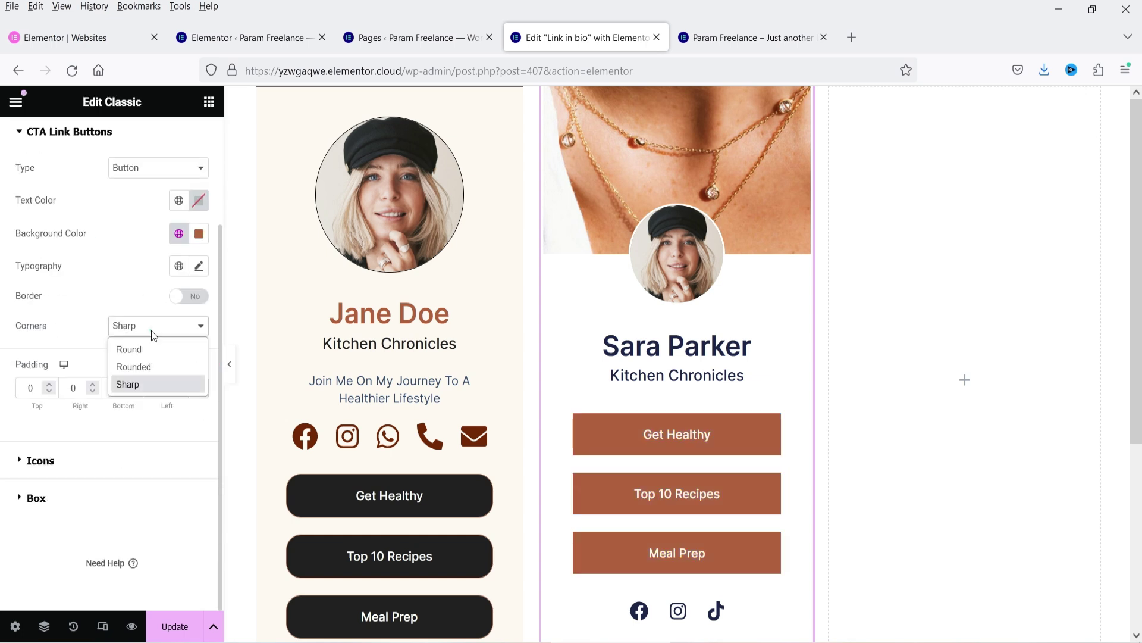
click(147, 353)
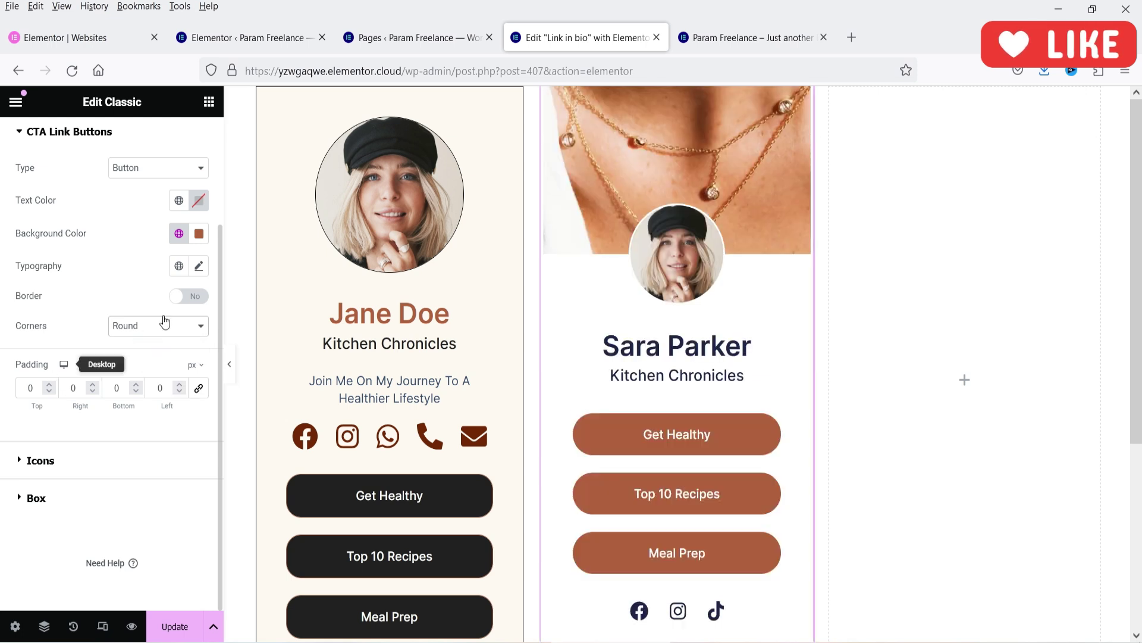
click(183, 295)
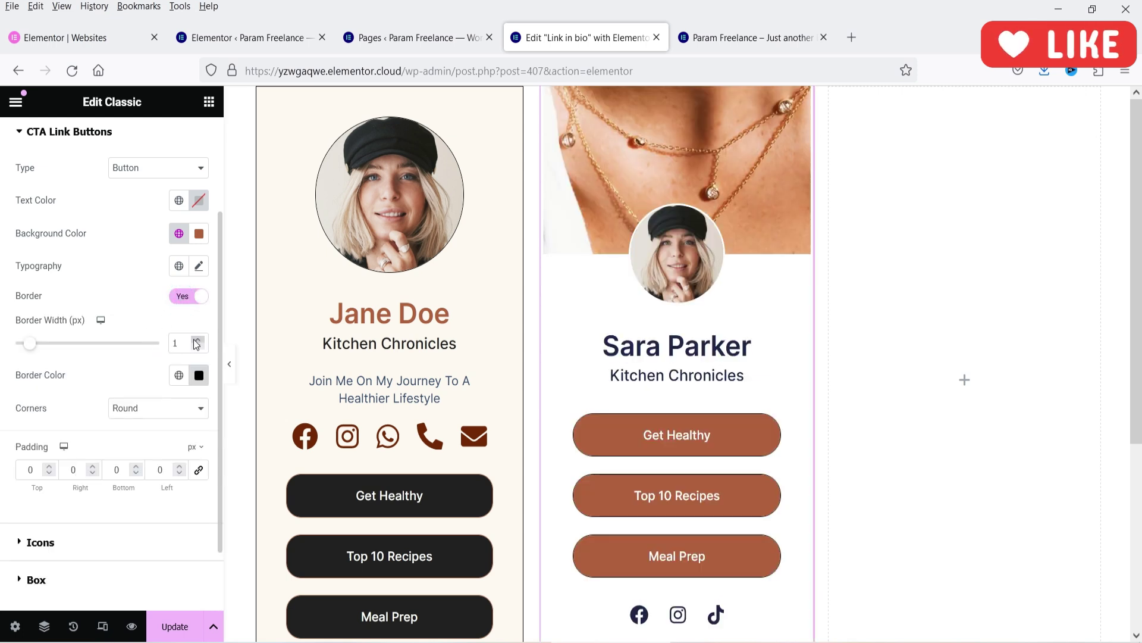
- Try the Rounded corner style on the Classic widget's CTA buttons and settle on Sharp corners
click(133, 412)
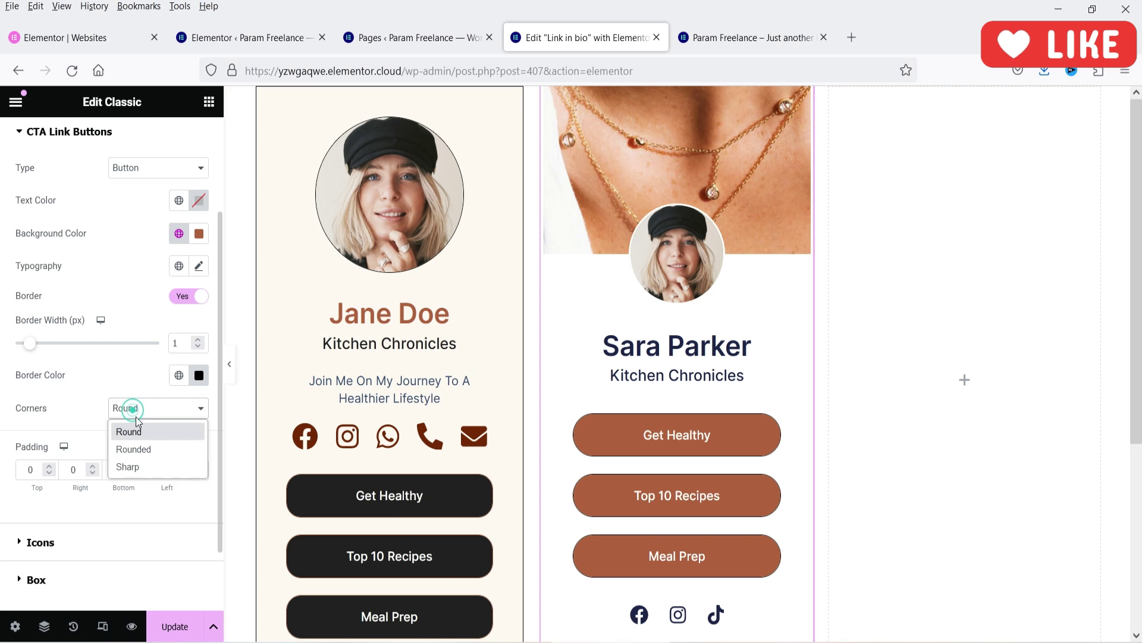
click(143, 448)
click(142, 409)
click(147, 467)
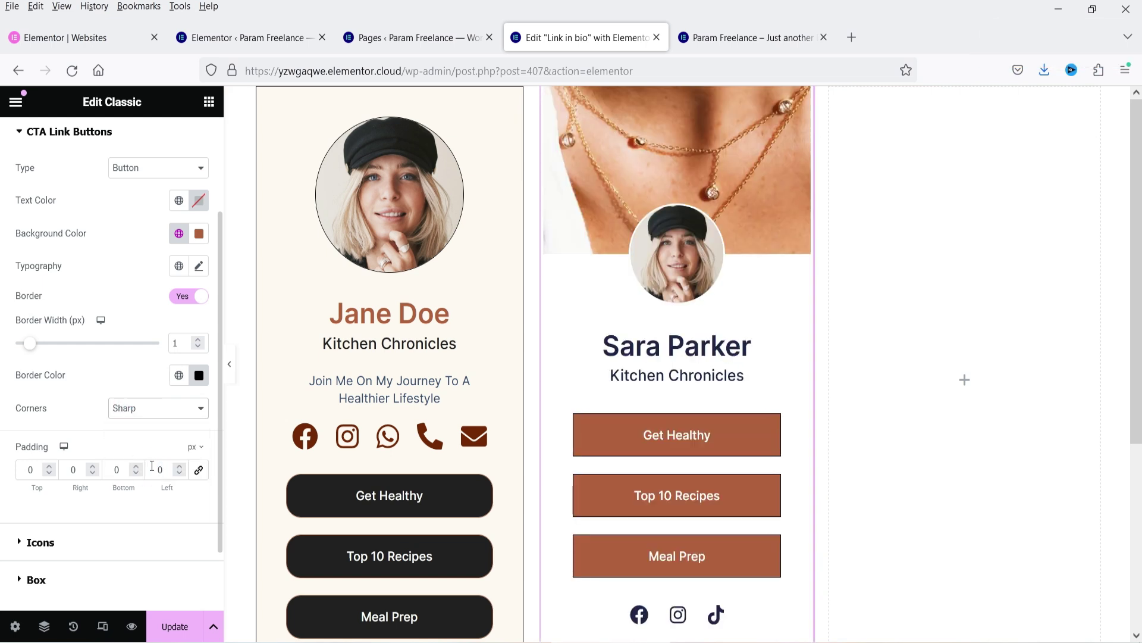
scroll(738, 410, down, 4)
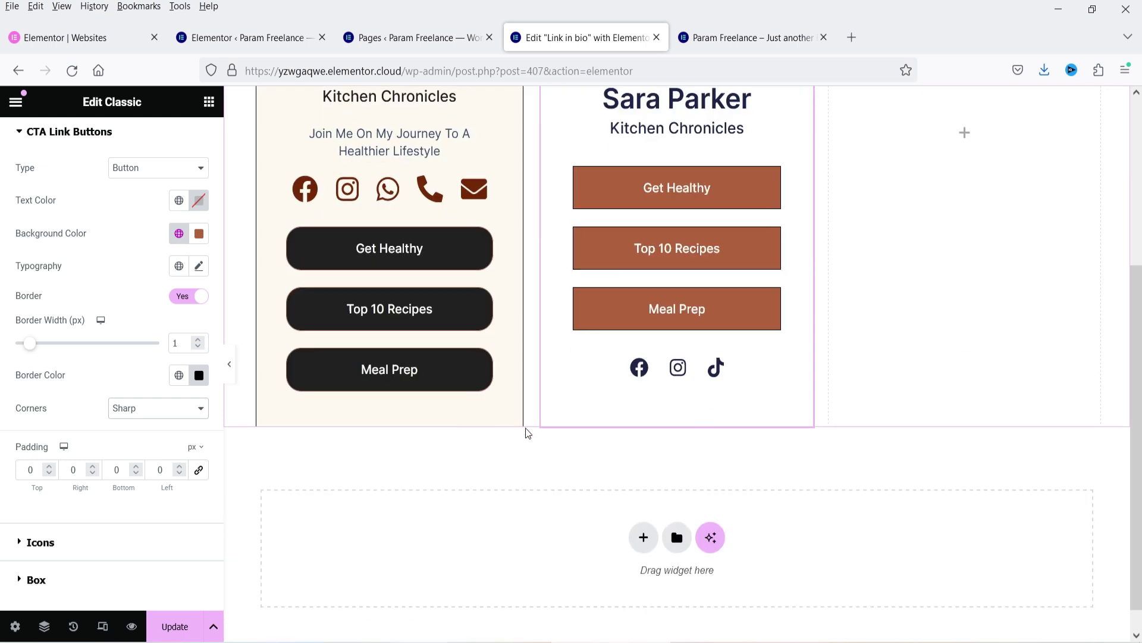
- Set the Classic widget's box background image to the light necklace photo Mask-Group.jpg from the media library
scroll(64, 500, down, 2)
click(63, 500)
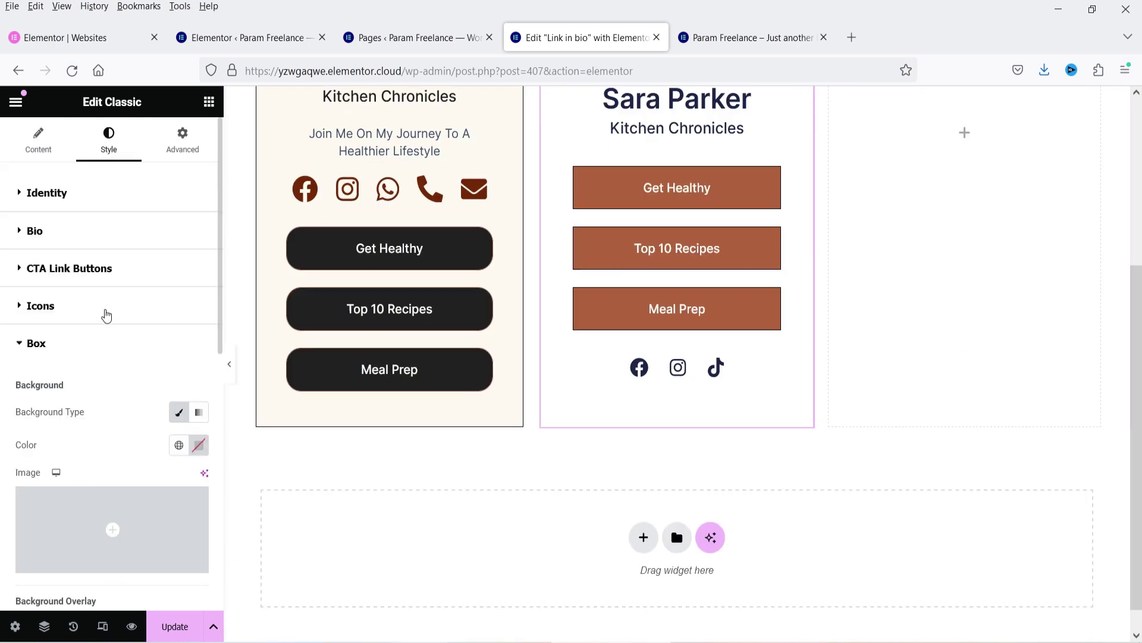
click(113, 520)
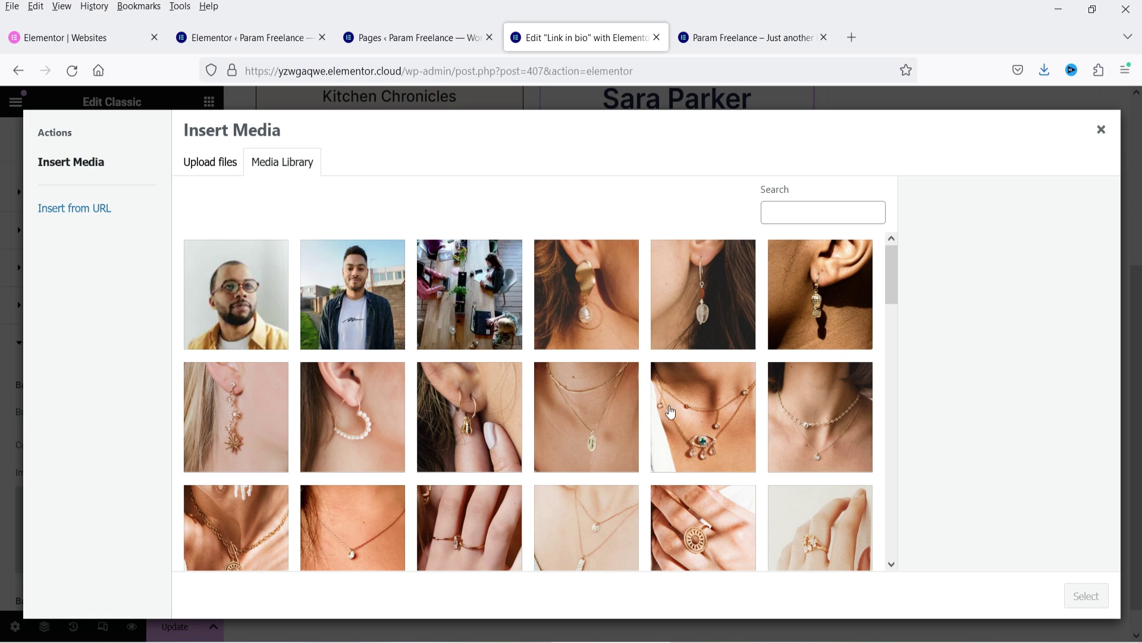
scroll(670, 411, down, 3)
click(584, 410)
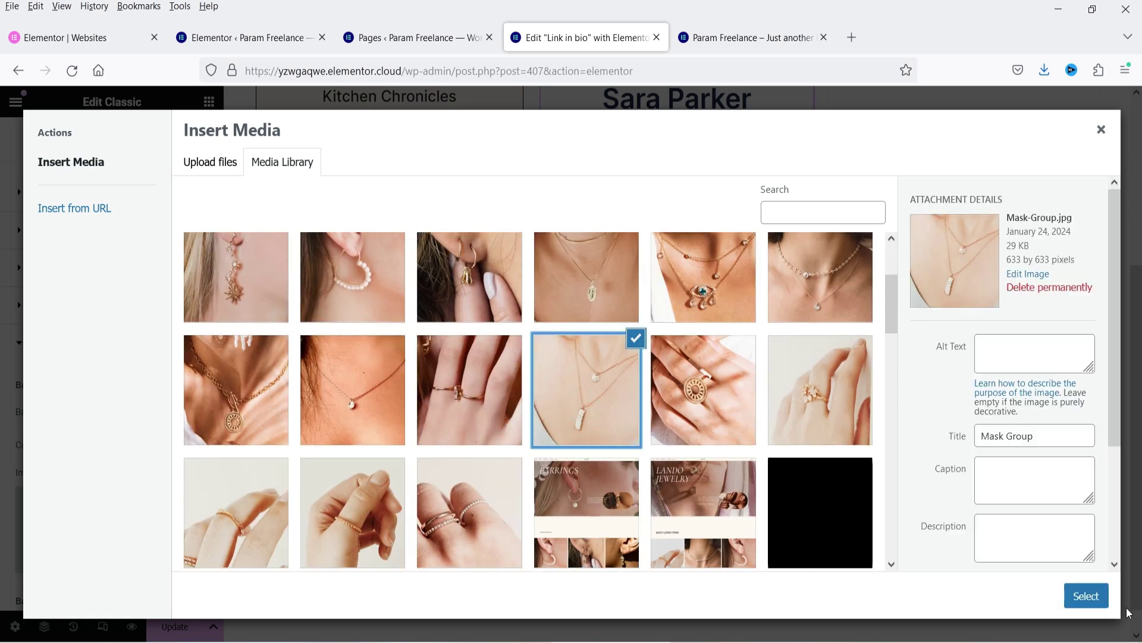
click(1085, 595)
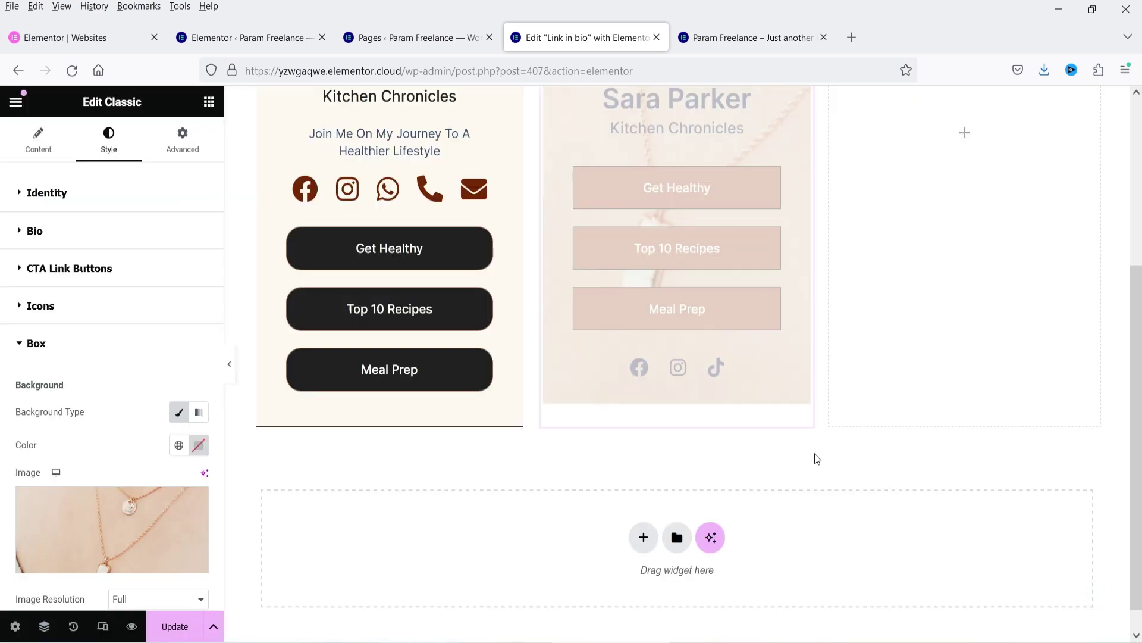
scroll(787, 287, up, 5)
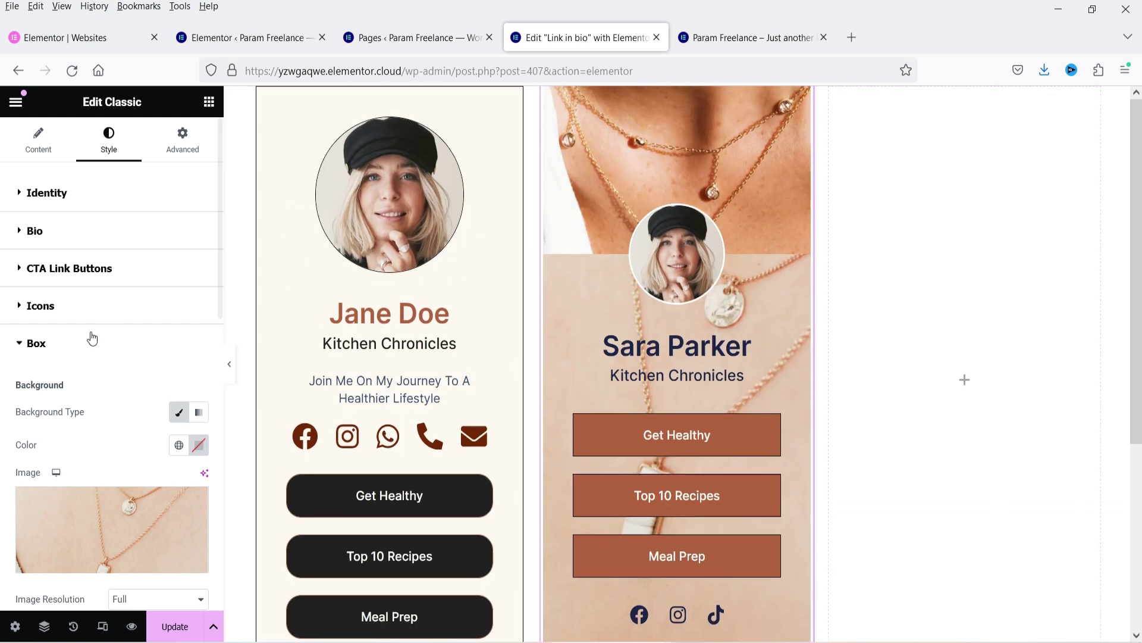
- Set the display size of the Classic widget's box background image to Cover and its repeat to No-repeat
scroll(58, 356, down, 5)
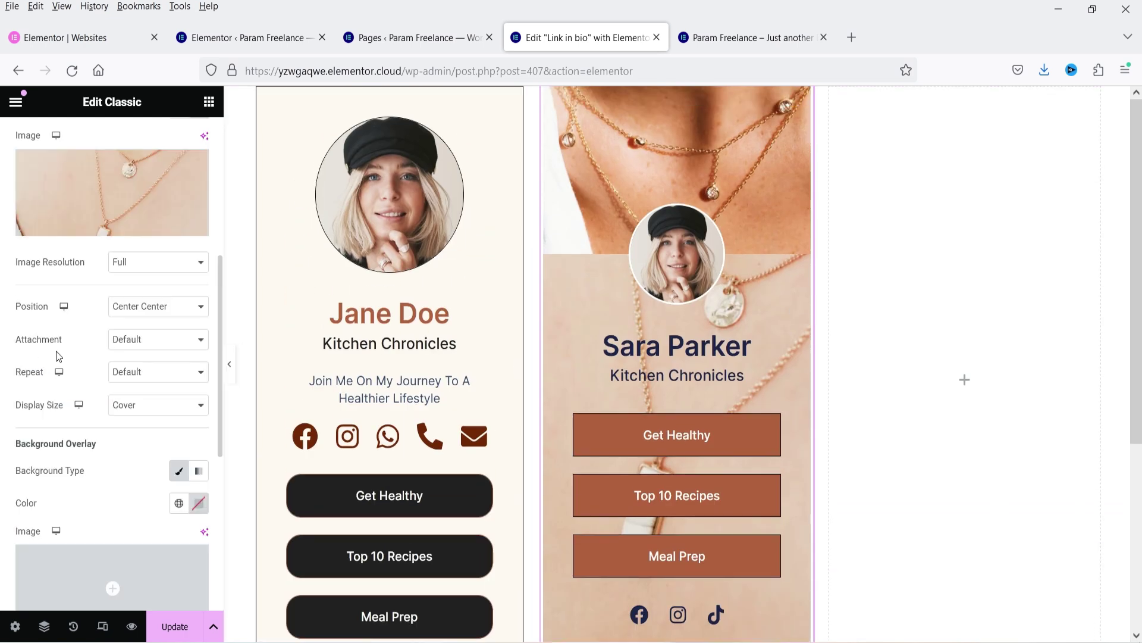
click(140, 412)
click(149, 457)
click(153, 375)
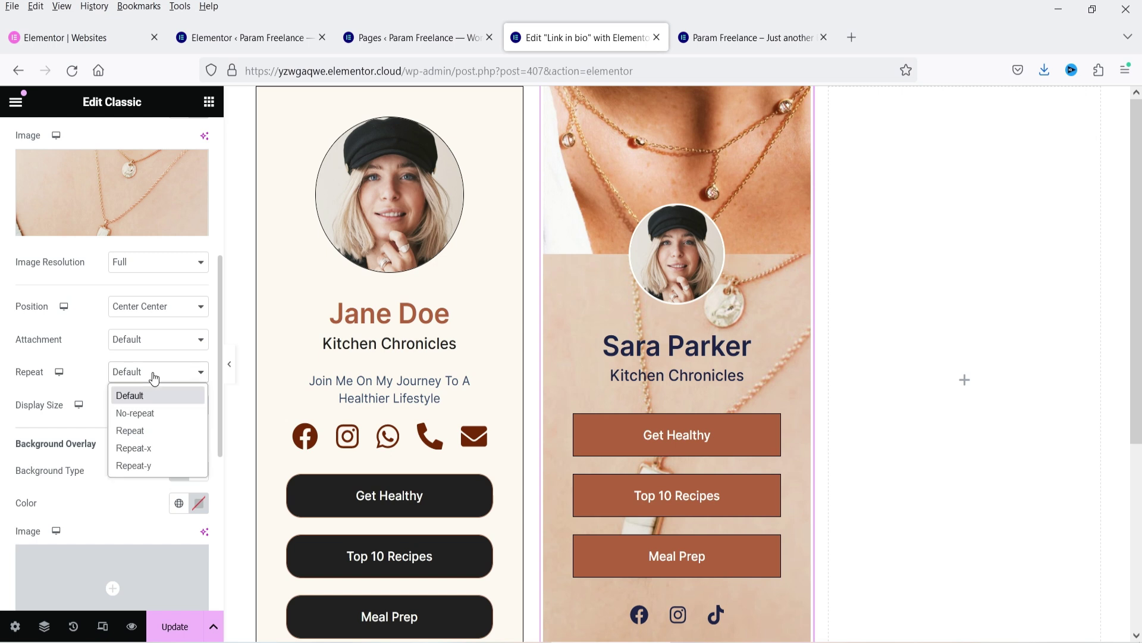
click(155, 415)
scroll(91, 434, down, 4)
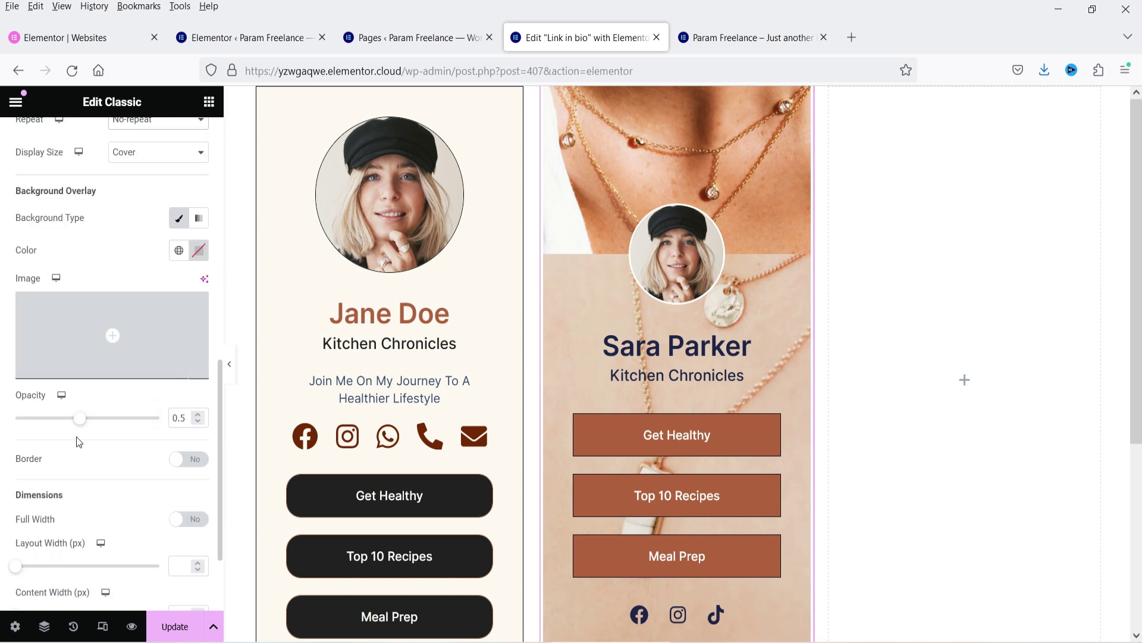
- Apply the global White color as the Classic widget's background overlay with an opacity of 0.65
click(180, 256)
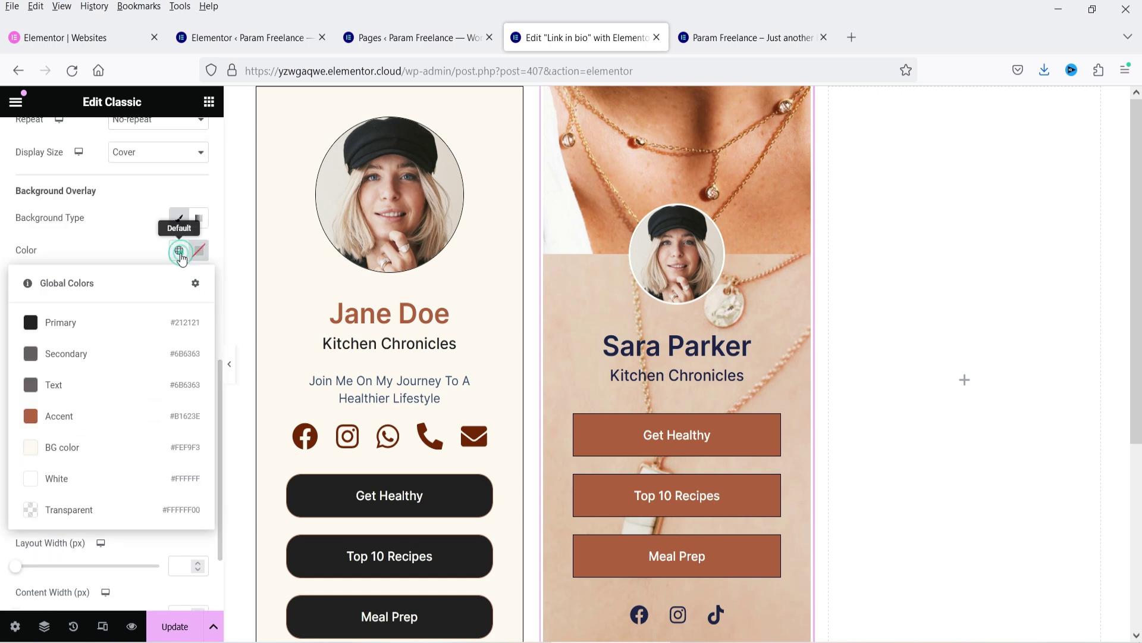
click(81, 483)
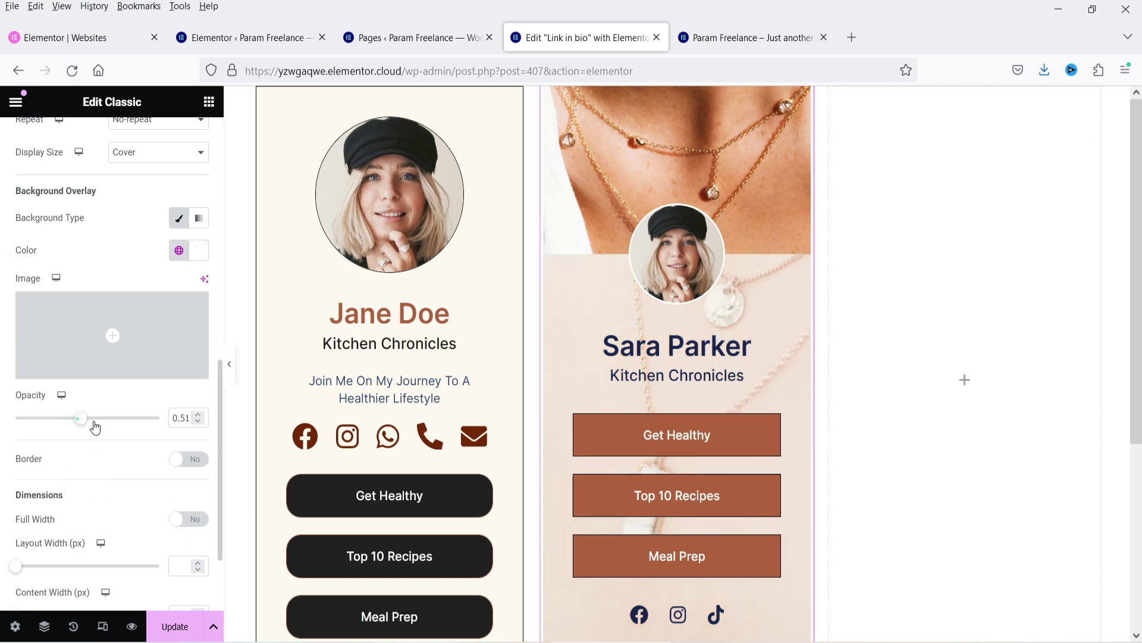
drag(79, 418, 105, 419)
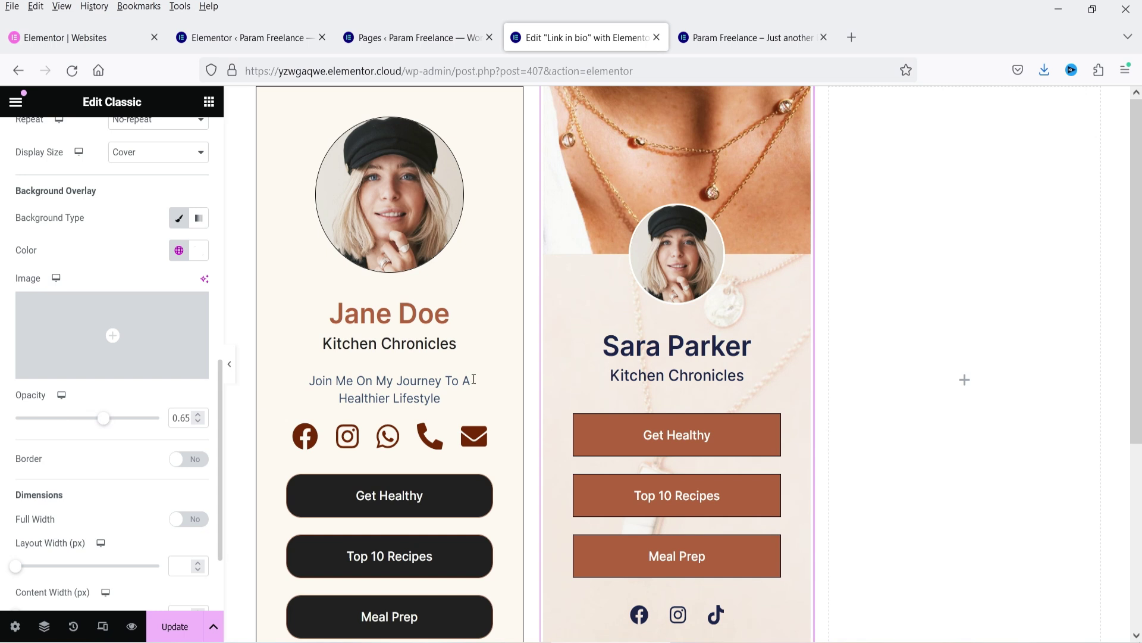
scroll(942, 379, down, 4)
scroll(791, 395, up, 4)
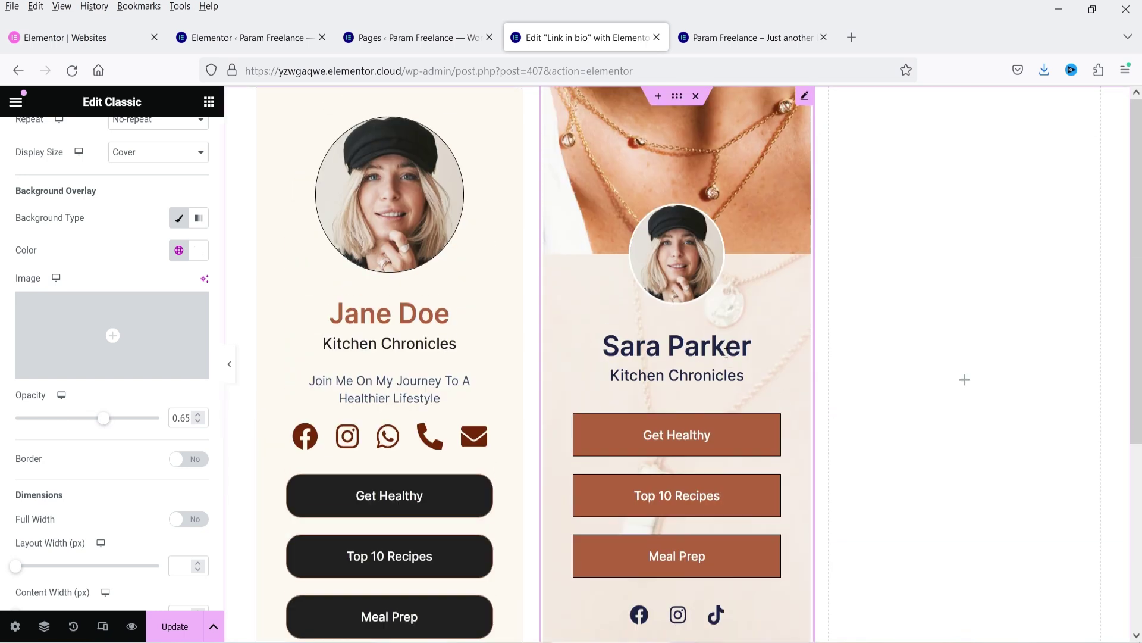
- Find the link-in-bio widgets and add the Showcase widget to the empty third column of the grid
click(964, 386)
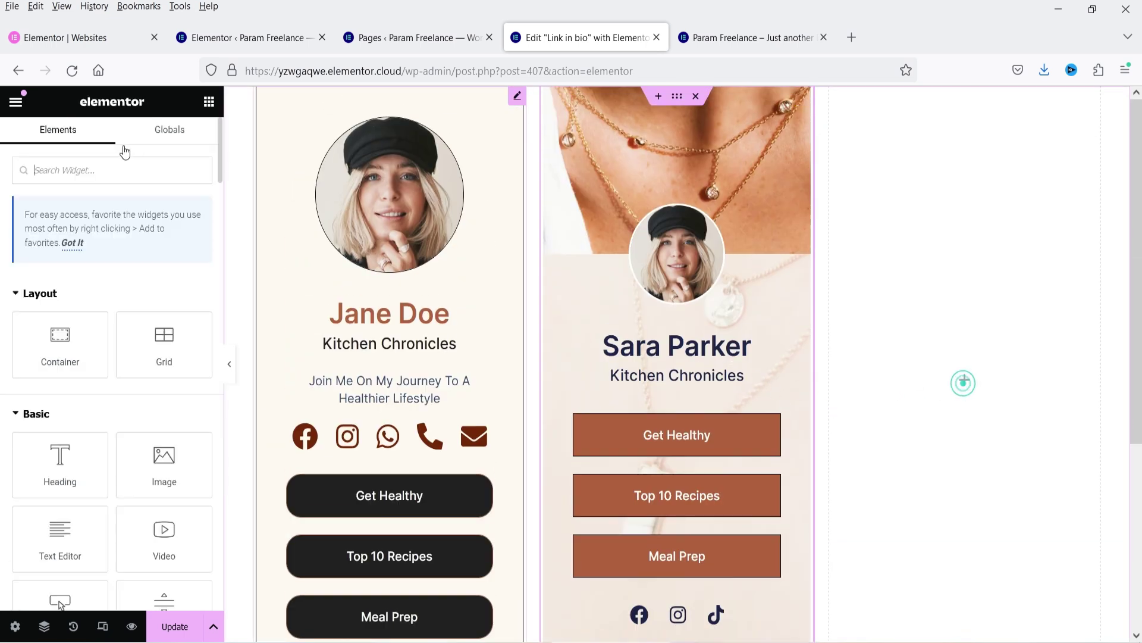
text(link in b)
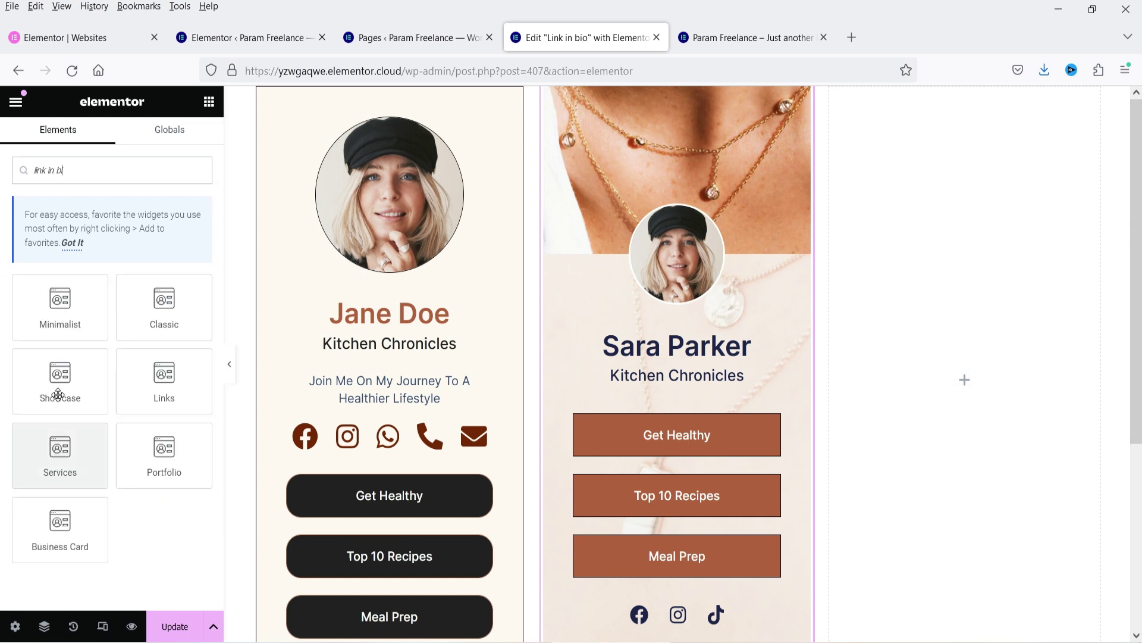
drag(57, 393, 982, 378)
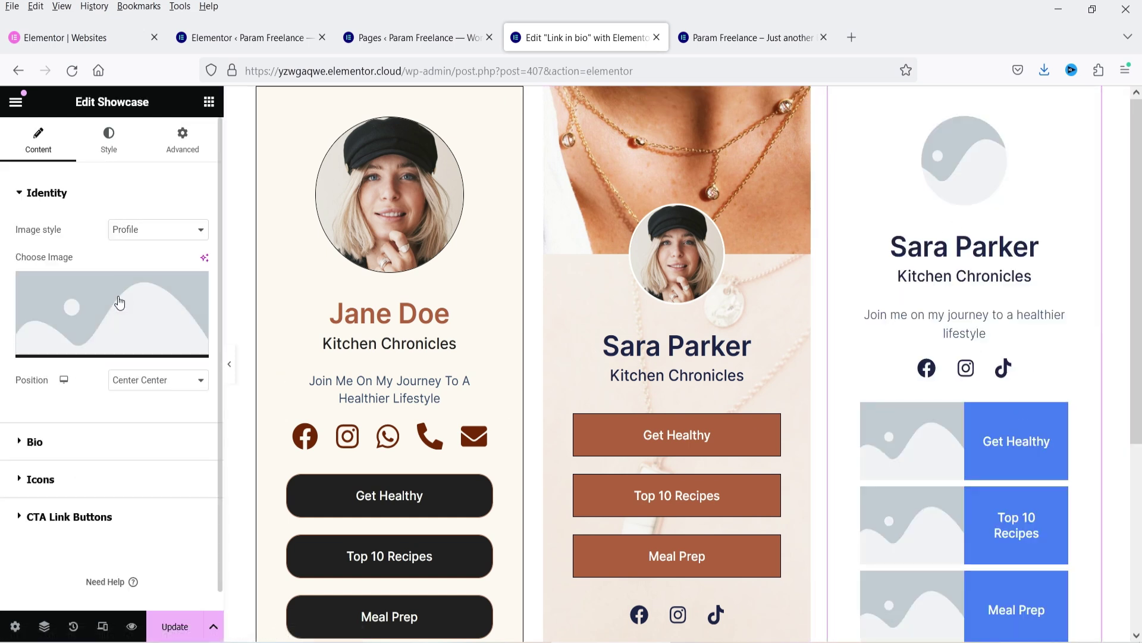
- Set the Showcase widget's profile image to the close-up of the woman's face with her hand on her cheek
click(71, 308)
scroll(546, 407, down, 5)
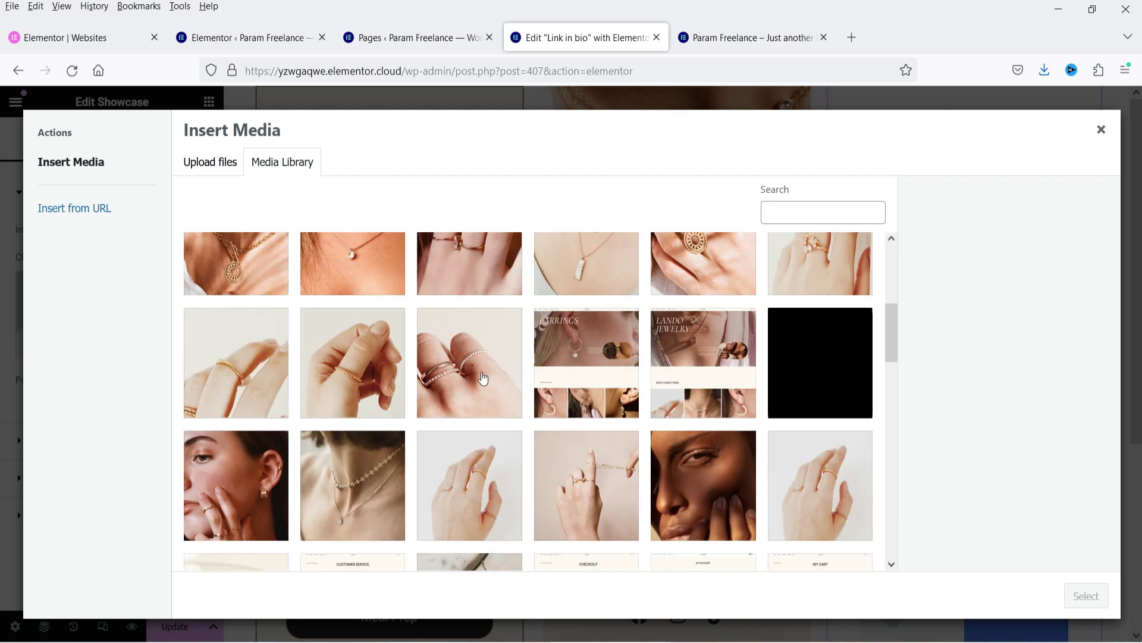
click(694, 487)
click(1086, 595)
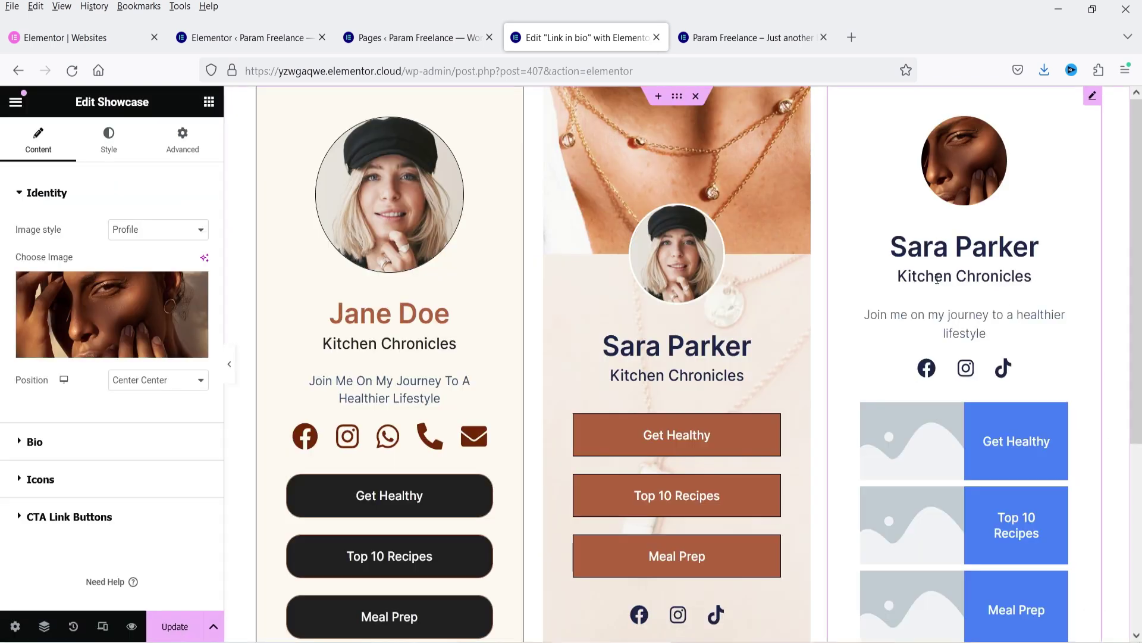
- Set the image of the Showcase widget's Get Healthy CTA link to the necklace photo with the eye pendant
scroll(916, 317, down, 2)
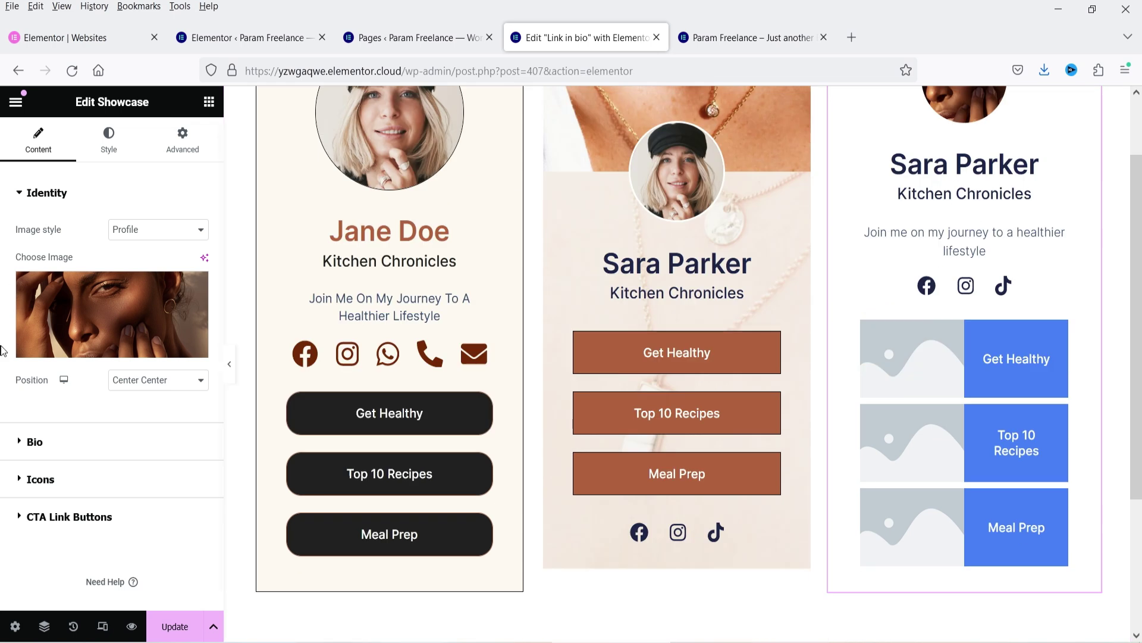
click(79, 477)
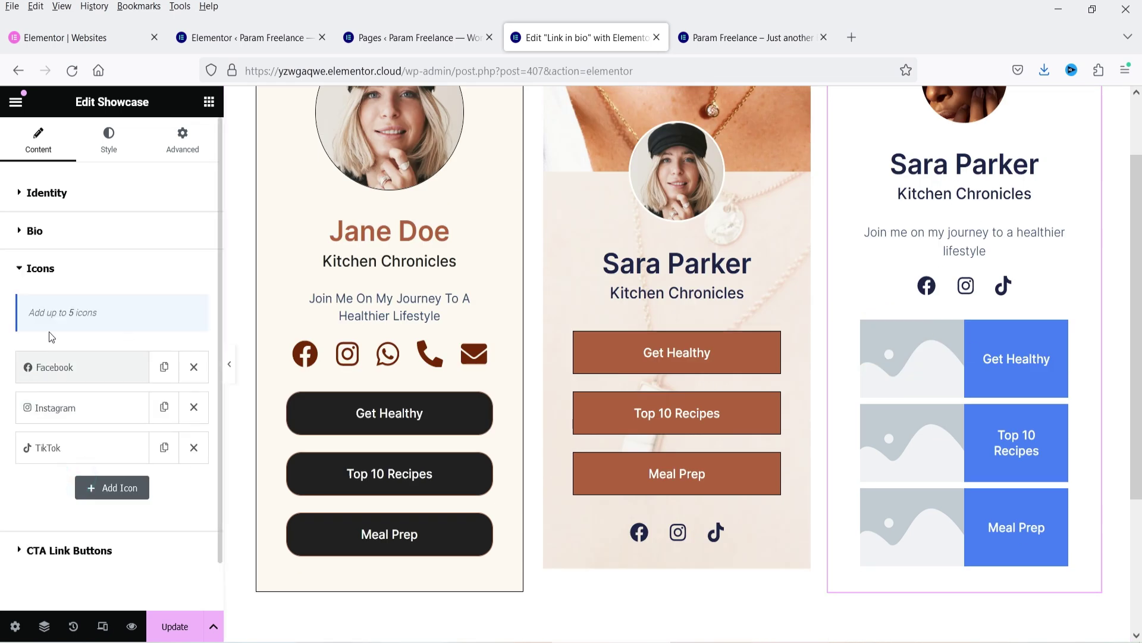
click(53, 551)
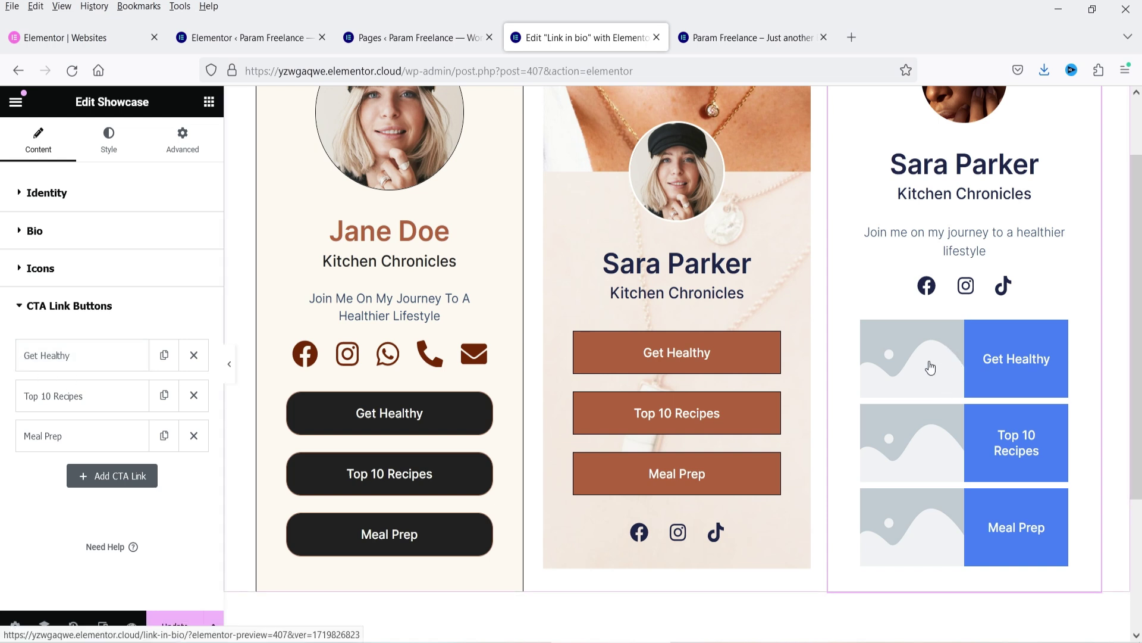
click(71, 355)
scroll(77, 297, down, 4)
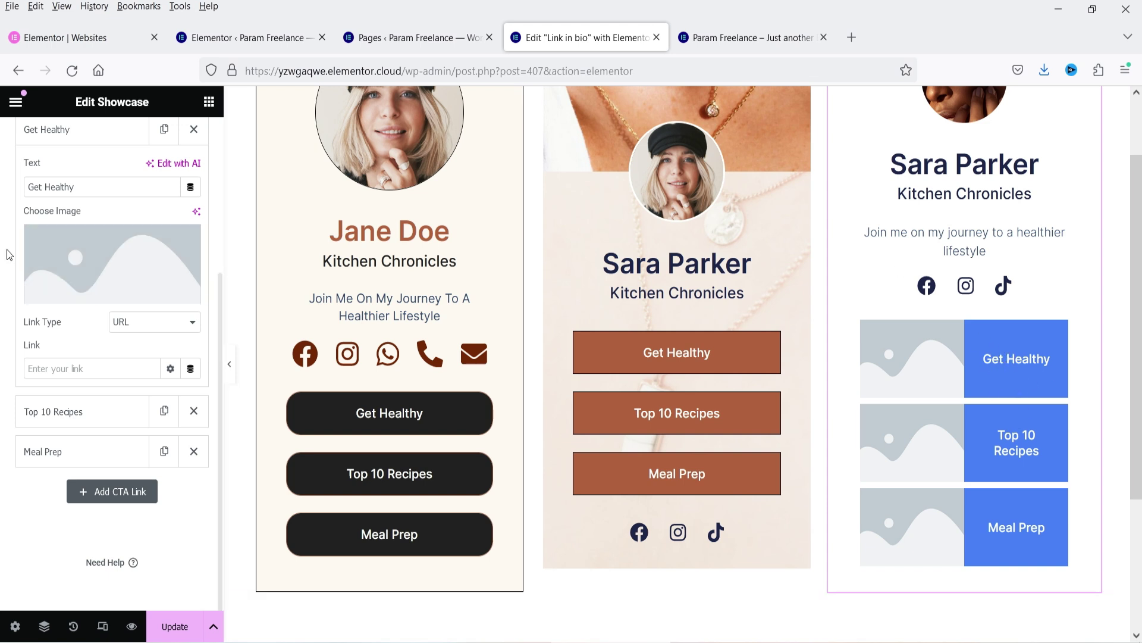
click(86, 261)
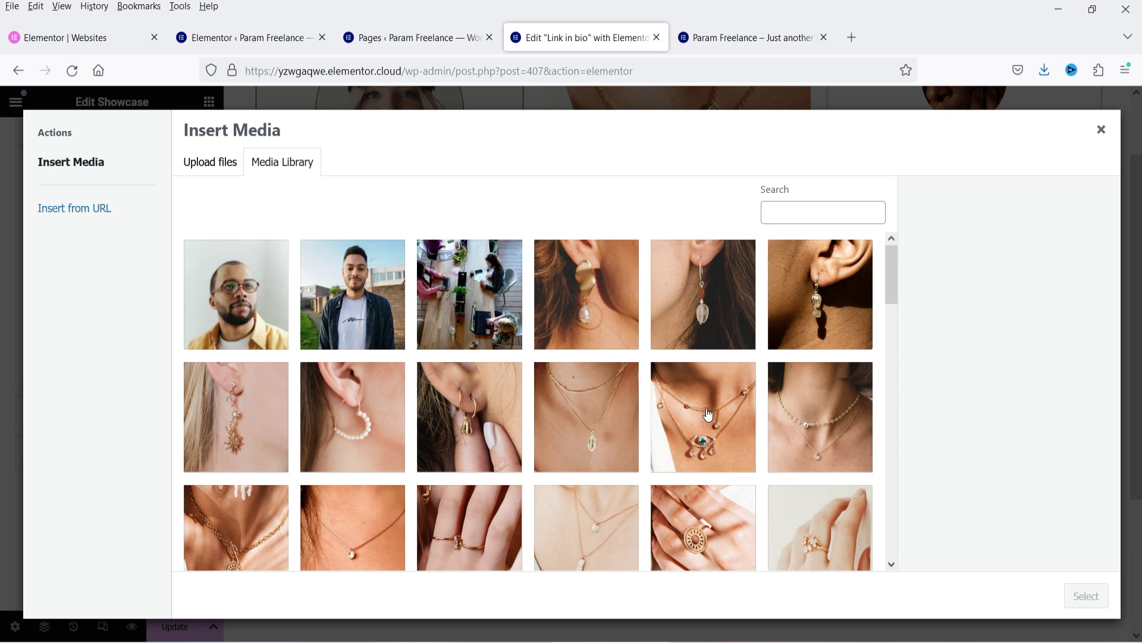
click(708, 414)
click(1071, 597)
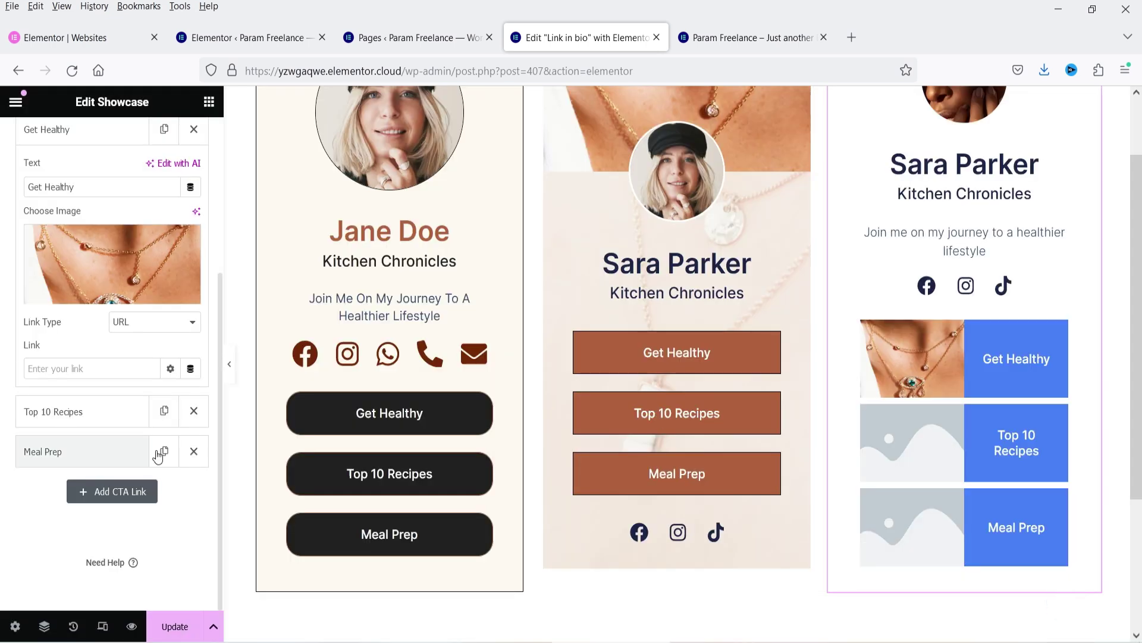
- Set the image of the Top 10 Recipes CTA link to the beaded necklace photo from the media library
click(74, 132)
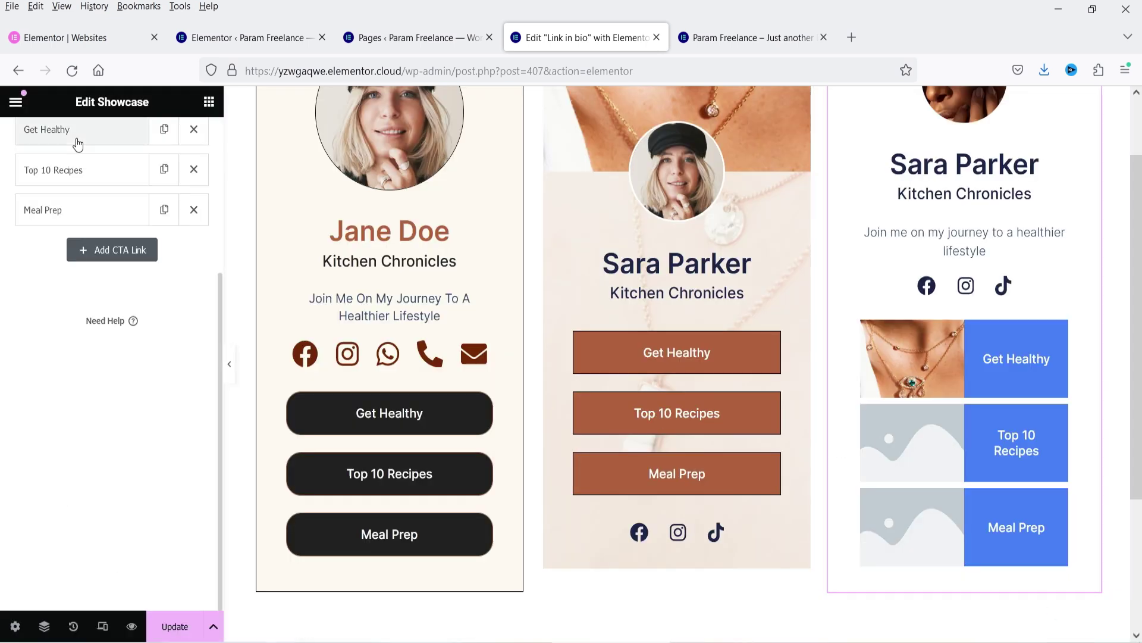
click(70, 173)
click(113, 304)
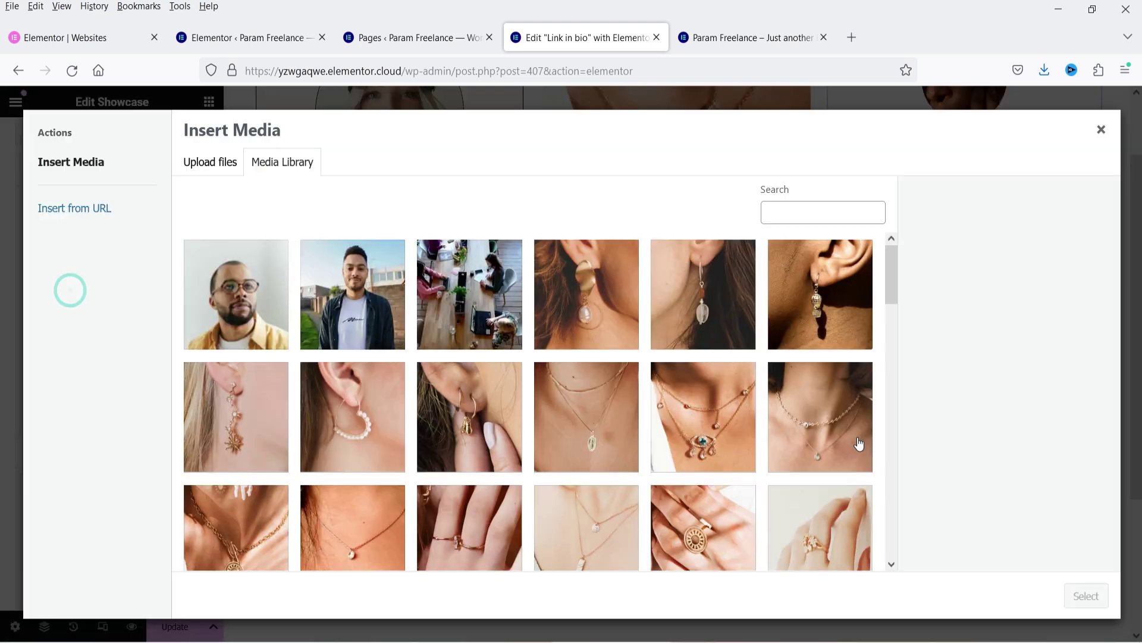
click(833, 418)
click(1086, 595)
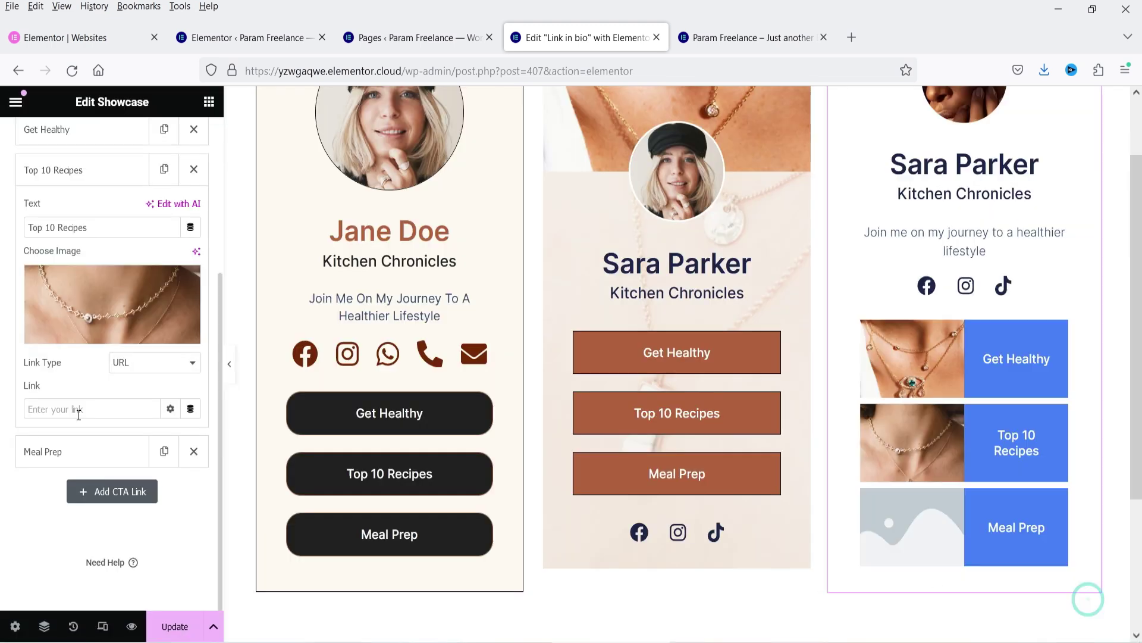
- Set the image of the Meal Prep CTA link to the photo of the dangling sun-shaped earring
click(94, 185)
click(83, 209)
click(80, 327)
click(242, 430)
click(1086, 596)
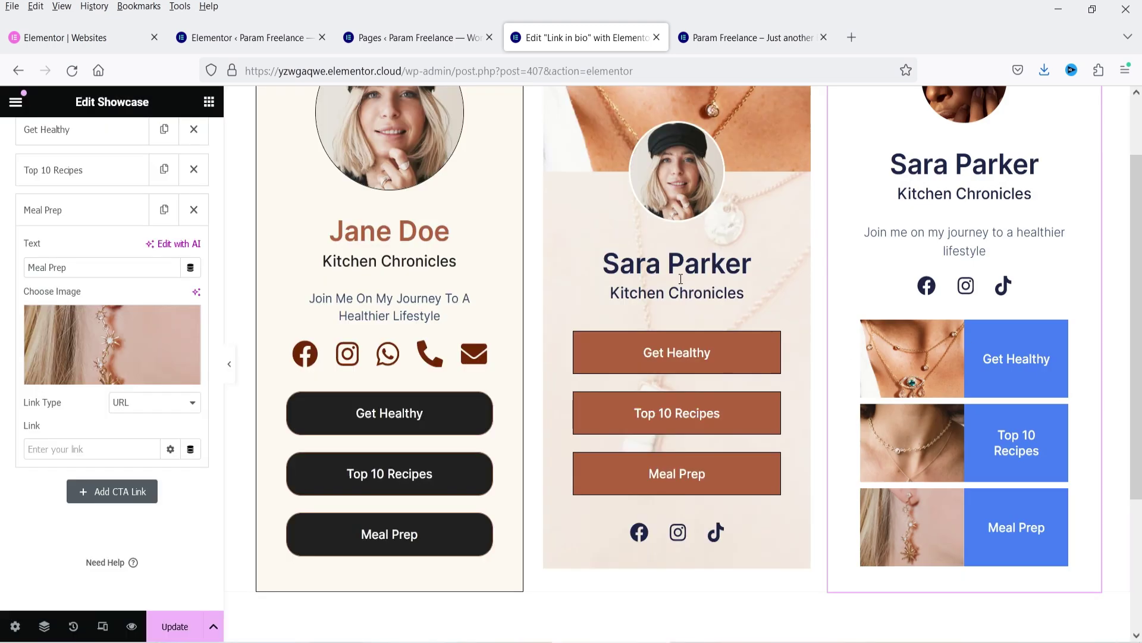
- Set the Showcase widget's box background image to the photo of the woman touching her cheek and wearing gold earrings
scroll(1011, 452, up, 2)
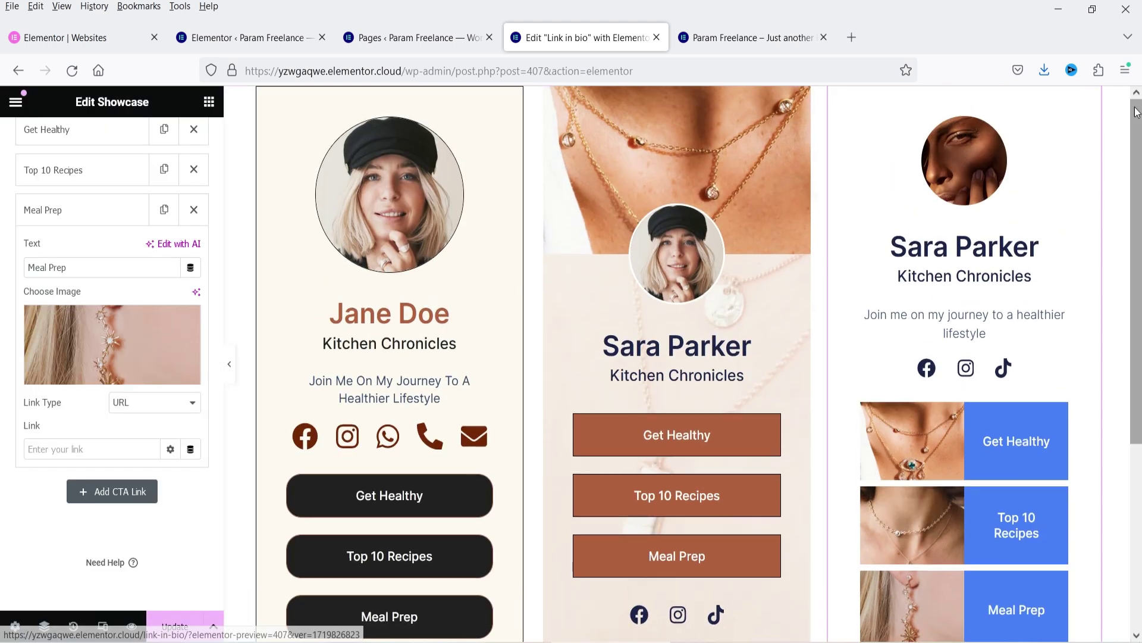
click(1094, 95)
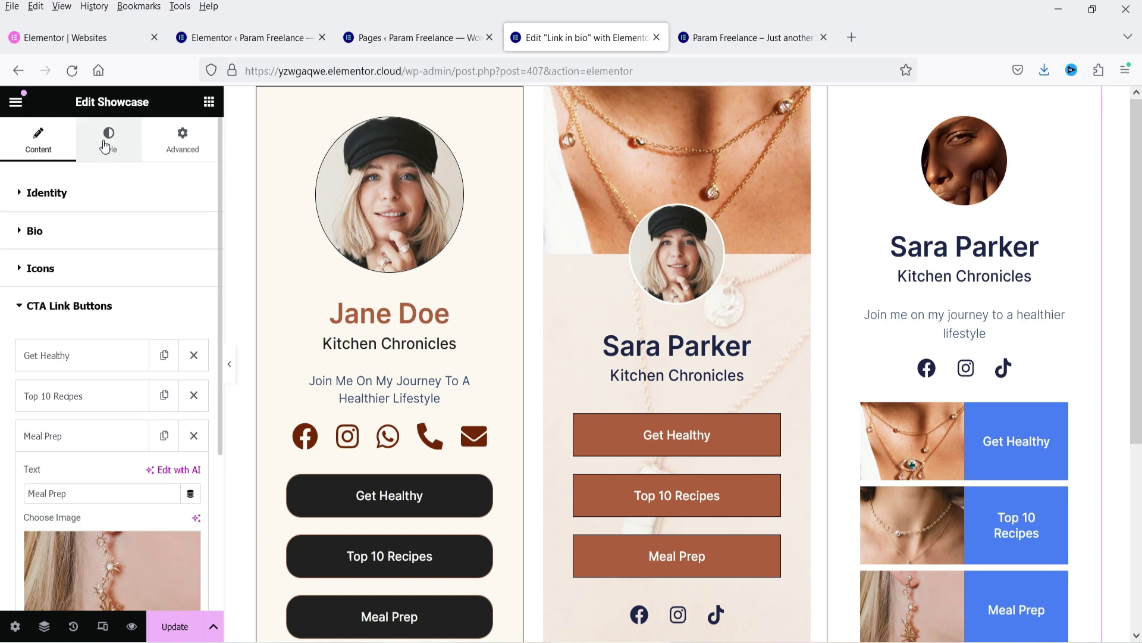
click(107, 141)
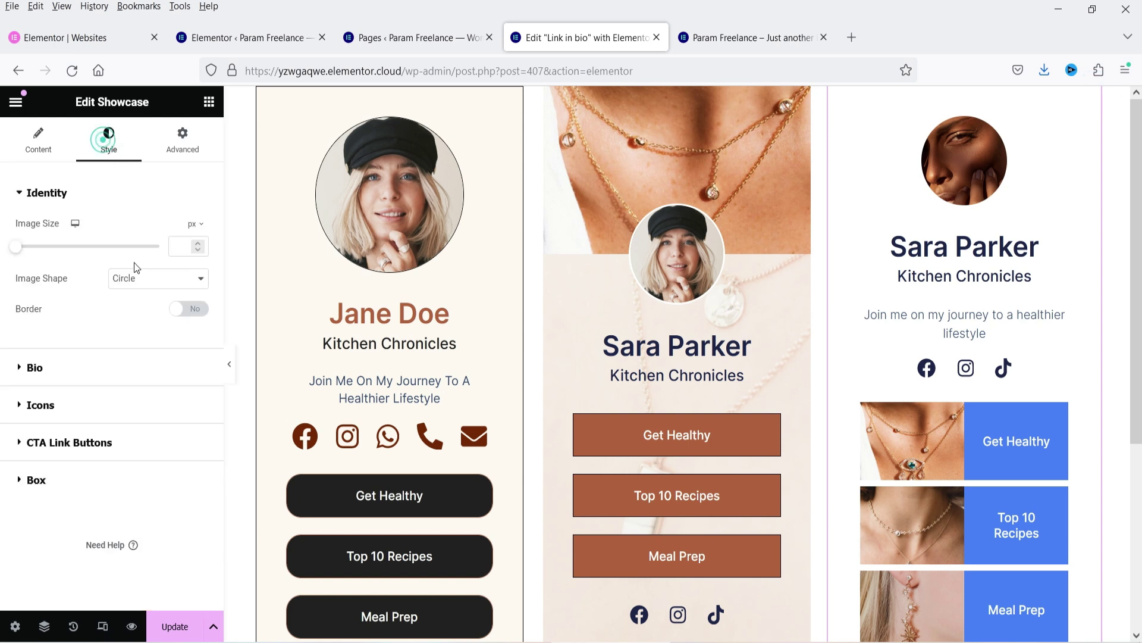
click(80, 377)
scroll(115, 343, down, 3)
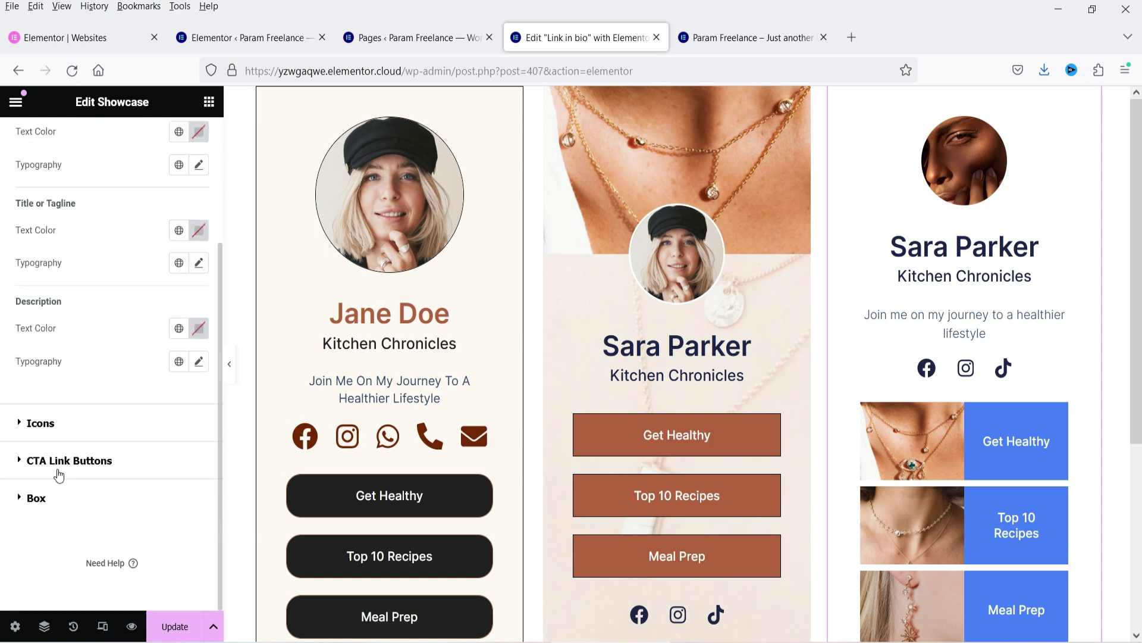
click(55, 498)
scroll(112, 312, down, 5)
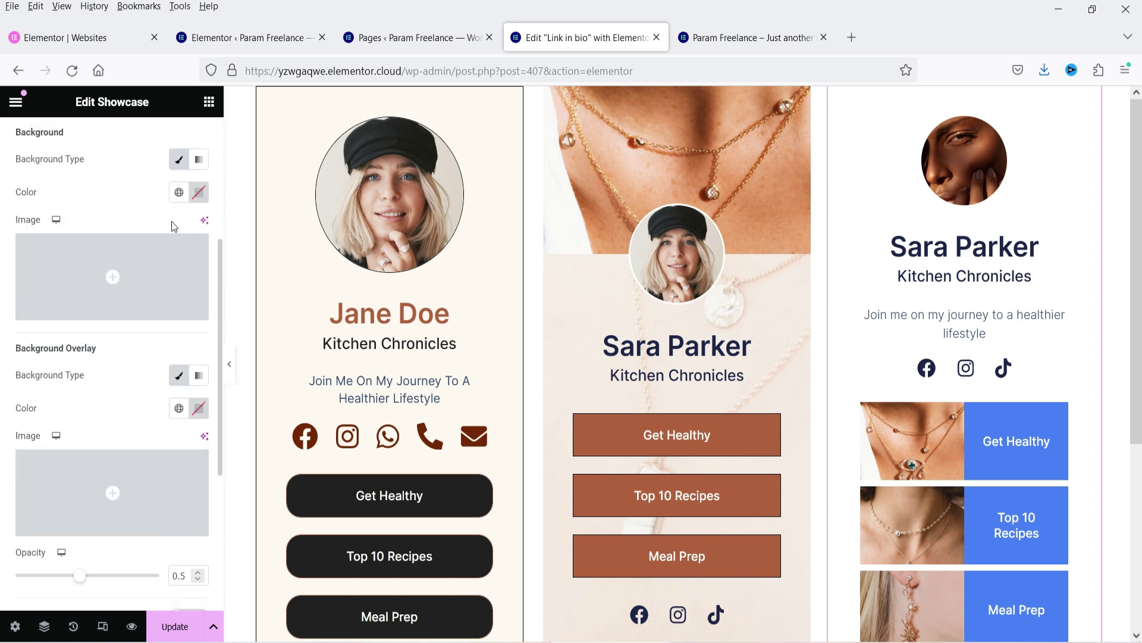
click(149, 268)
scroll(613, 410, down, 6)
click(236, 404)
click(1071, 593)
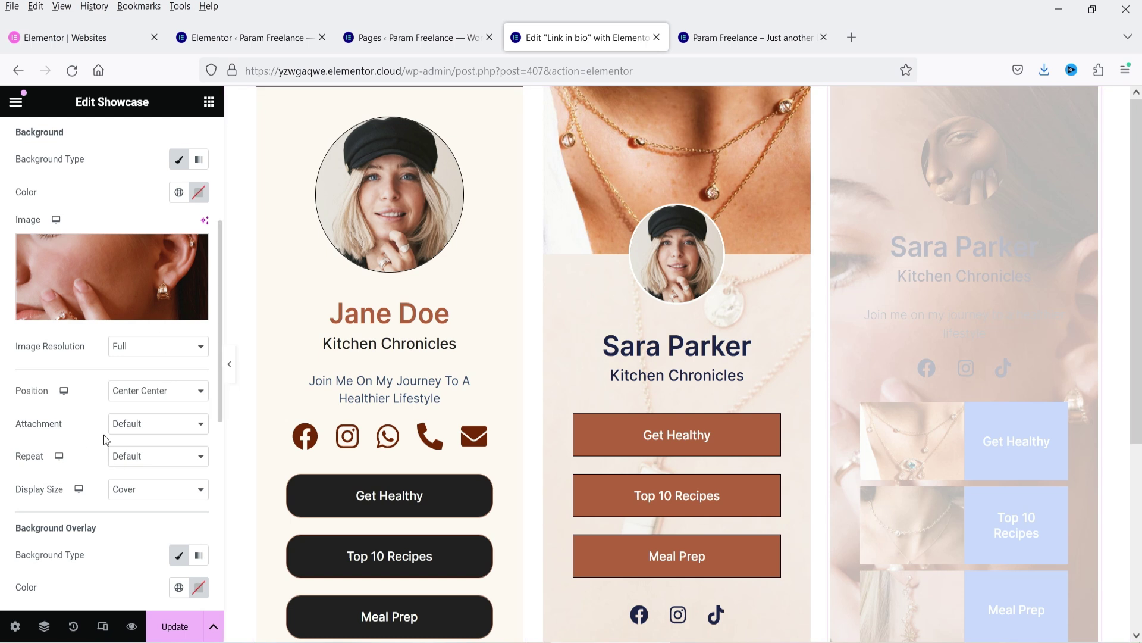
- Apply the global Primary color as the Showcase box's background overlay with an opacity of 0.7
scroll(103, 435, down, 4)
scroll(95, 345, down, 3)
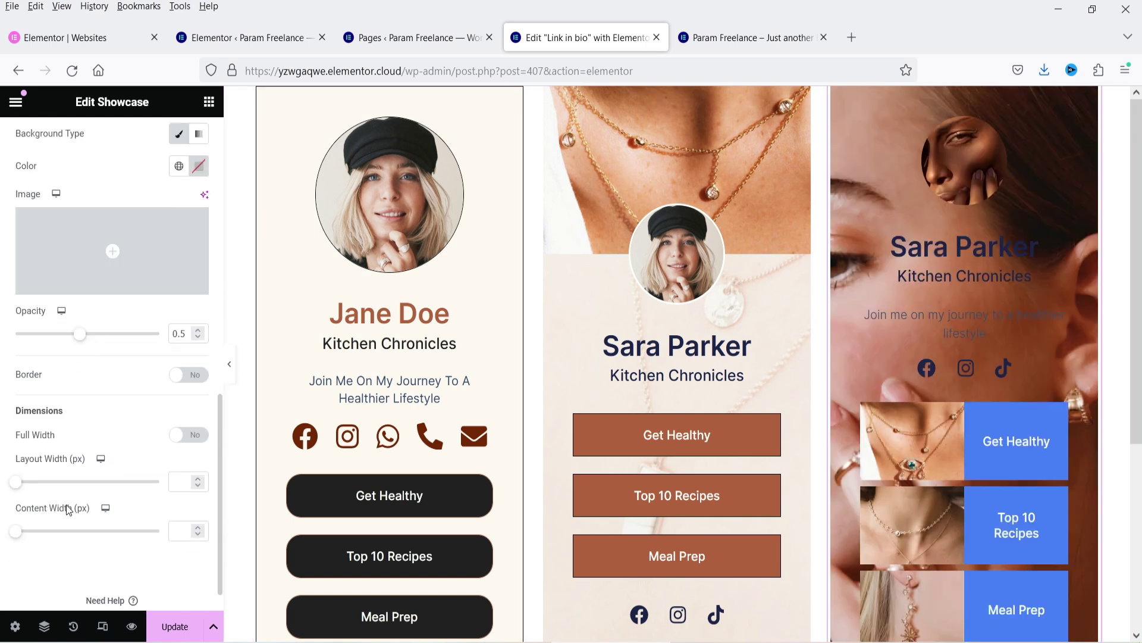
click(179, 166)
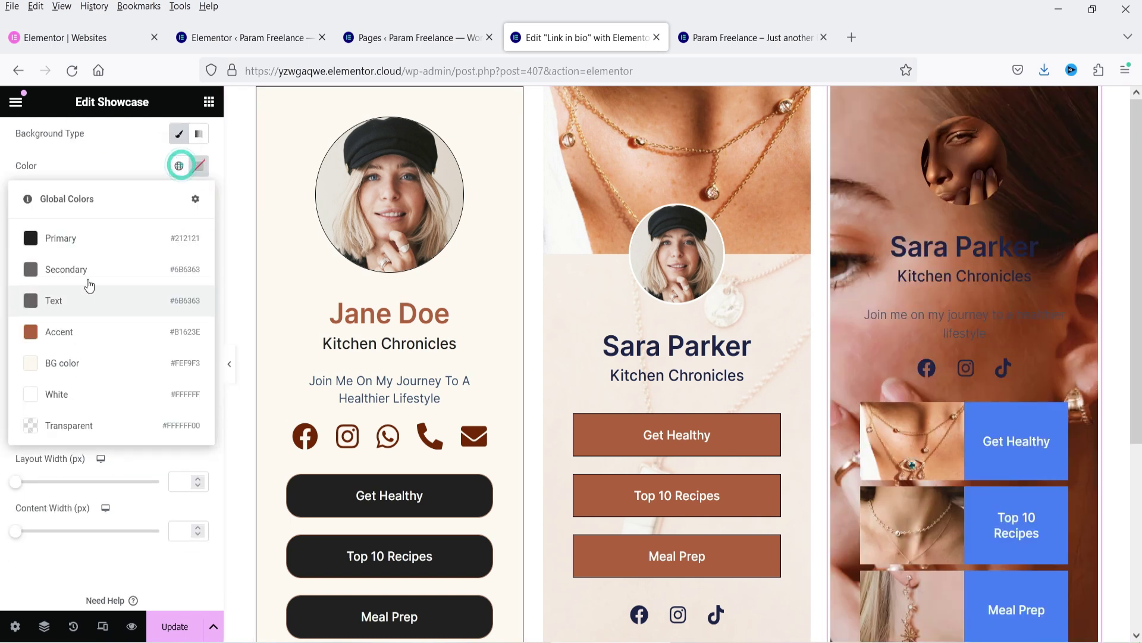
click(70, 239)
drag(82, 344, 117, 342)
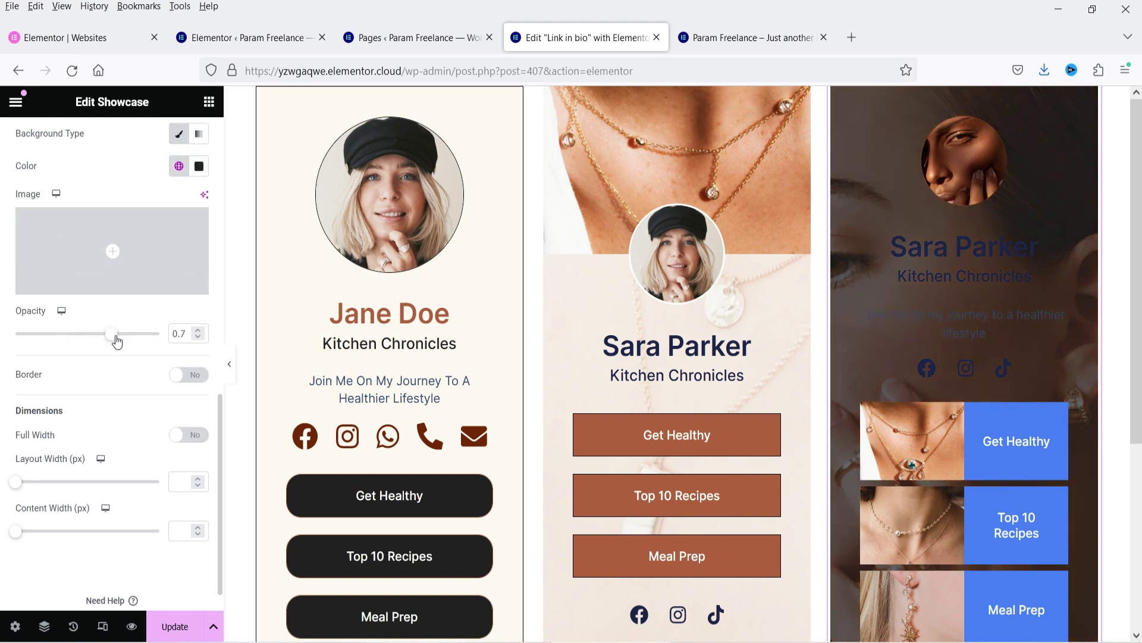
- Set the Showcase bio's heading and tagline text colors to the global BG color
scroll(75, 252, up, 10)
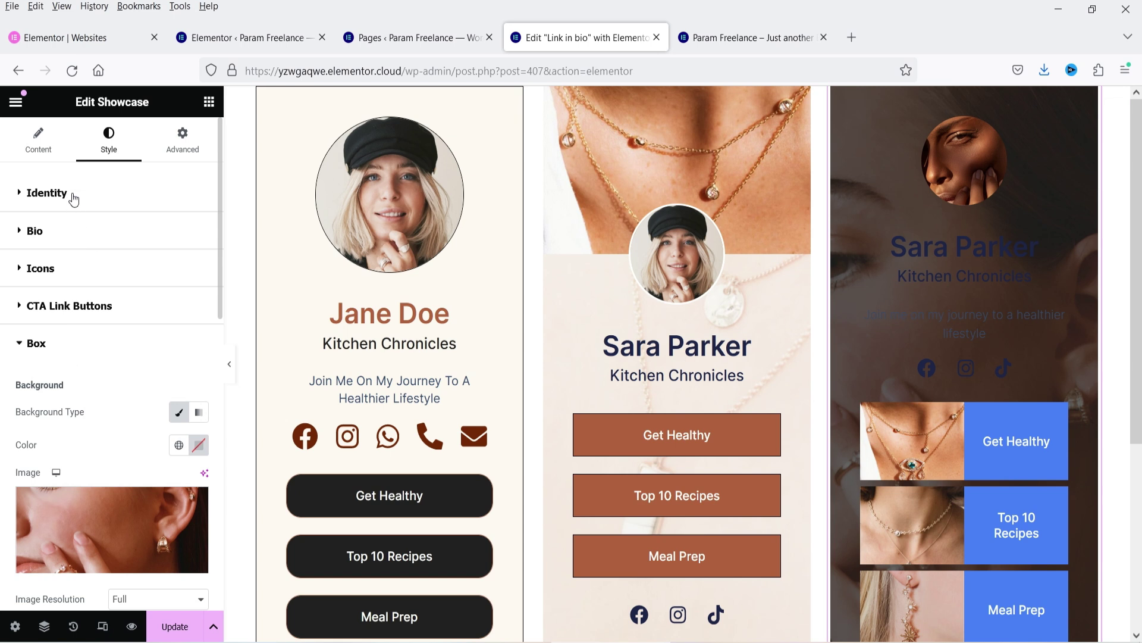
click(73, 196)
click(72, 194)
click(58, 232)
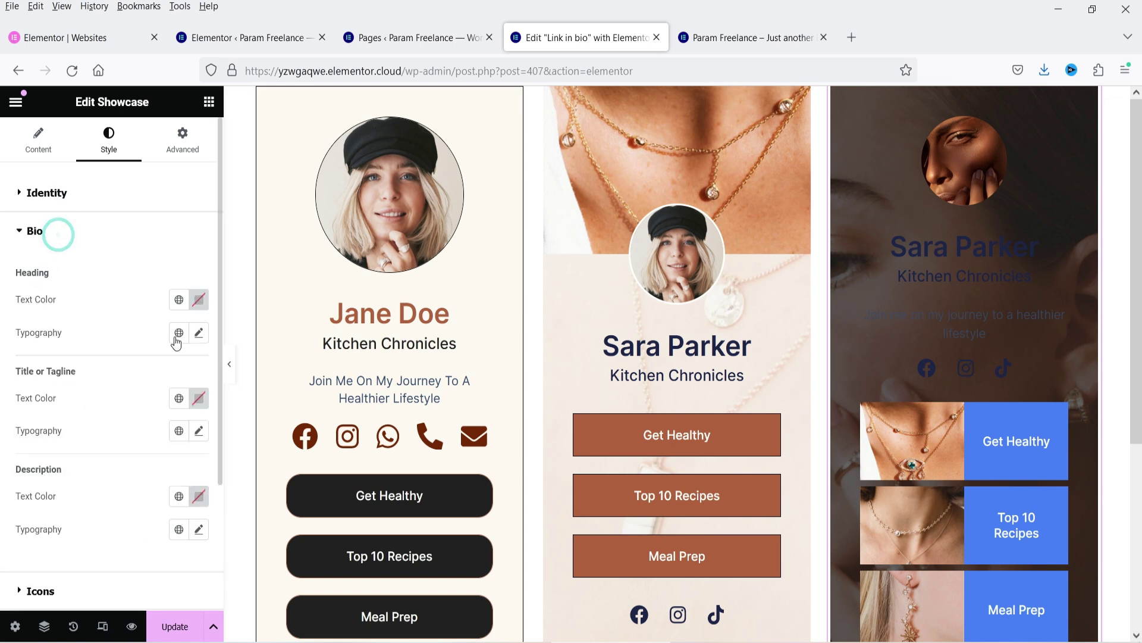
click(179, 299)
click(91, 490)
click(178, 333)
click(154, 322)
click(178, 398)
click(64, 300)
- Set the text color of the Showcase bio description to global White
scroll(126, 352, down, 3)
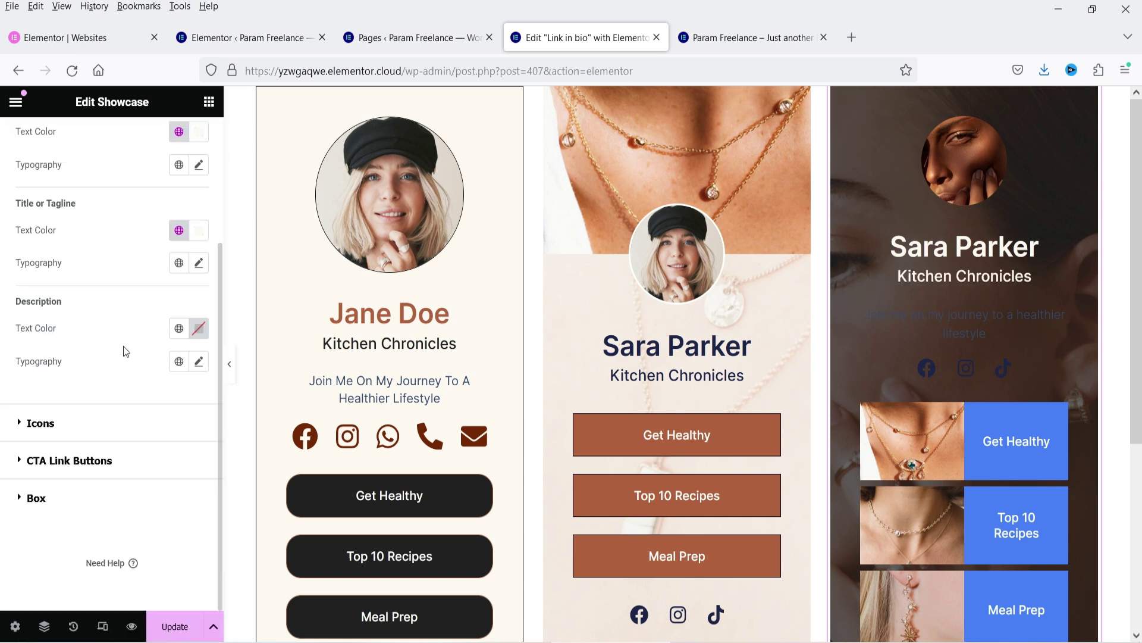
click(179, 327)
click(84, 553)
- Color the Showcase icons a lighter shade of the global Accent color and set their size to Large
click(51, 423)
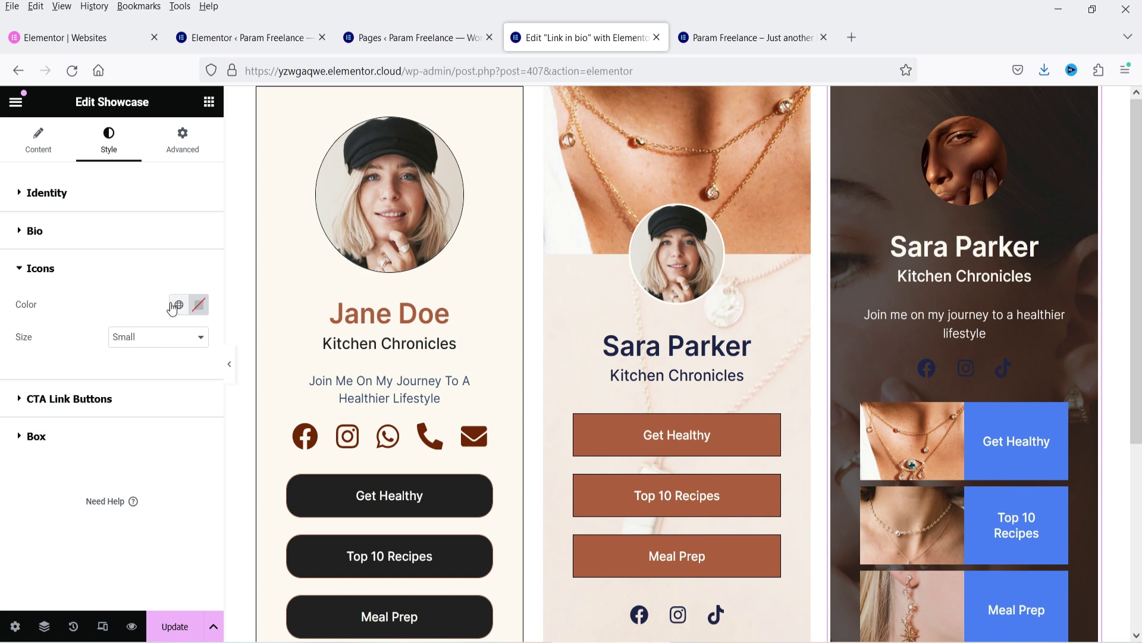
click(176, 305)
click(77, 473)
click(199, 304)
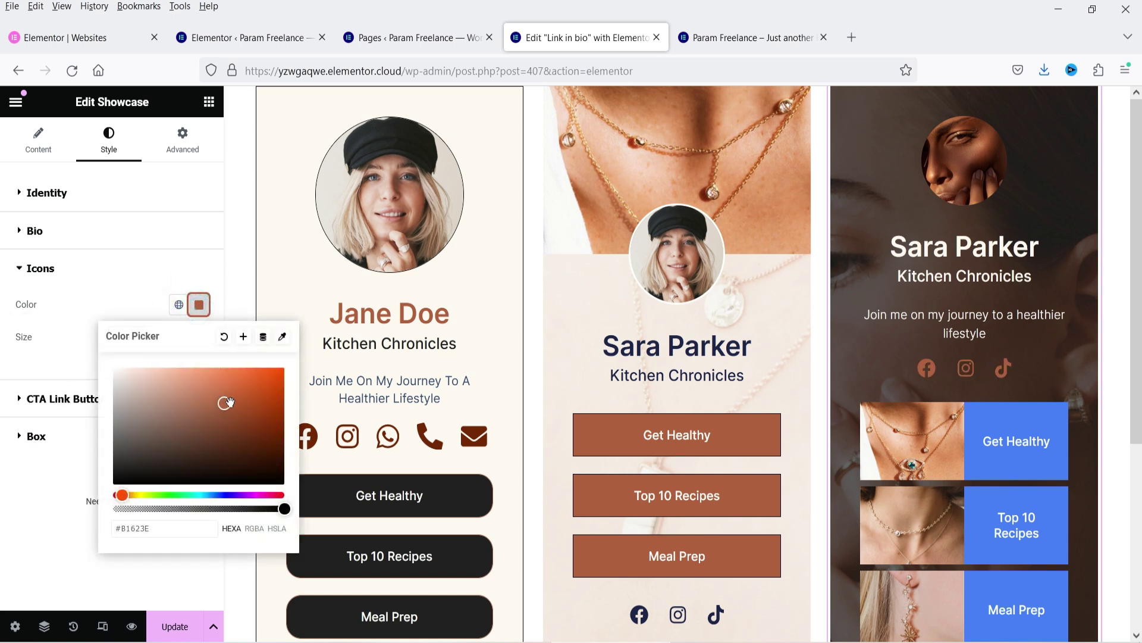
click(159, 337)
click(156, 395)
scroll(1054, 361, down, 5)
scroll(1054, 361, up, 5)
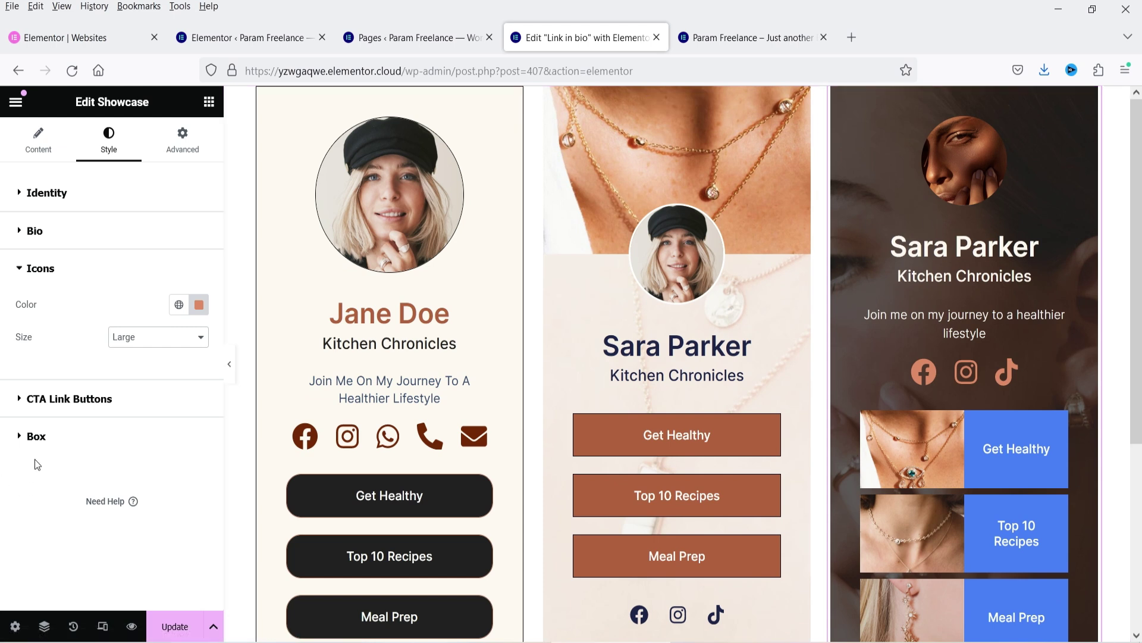
- Add a new grid container with three columns and one row below the existing widgets
scroll(1037, 428, down, 5)
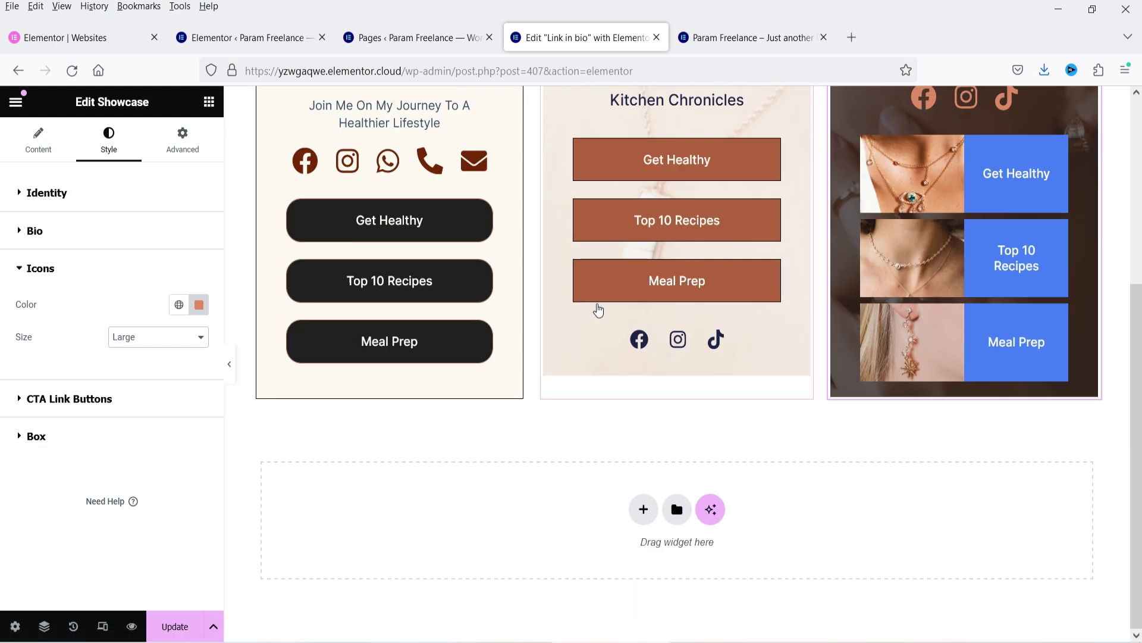
click(638, 512)
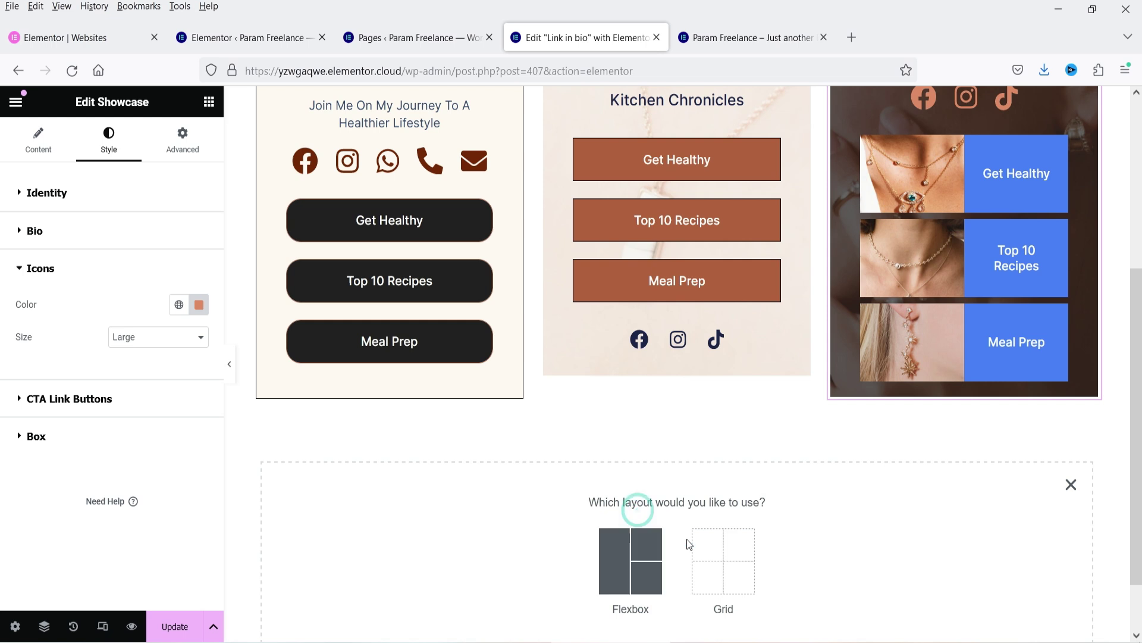
click(712, 544)
click(635, 584)
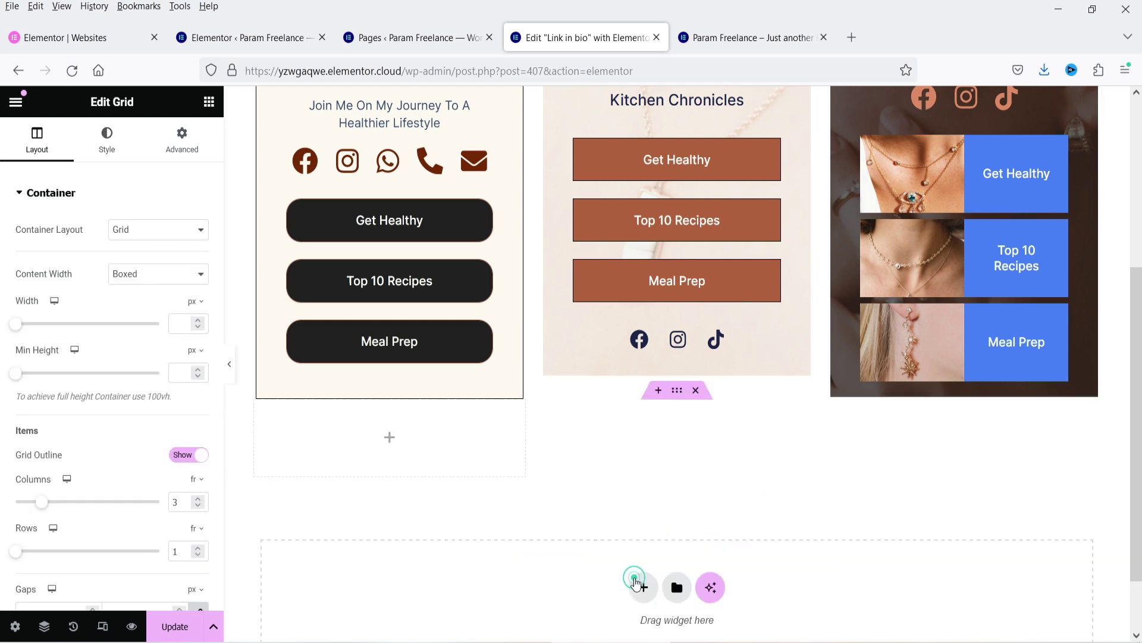
- Unlink the new grid's padding values and set its top and bottom padding to 50 px
click(179, 142)
click(198, 308)
click(29, 306)
text(50)
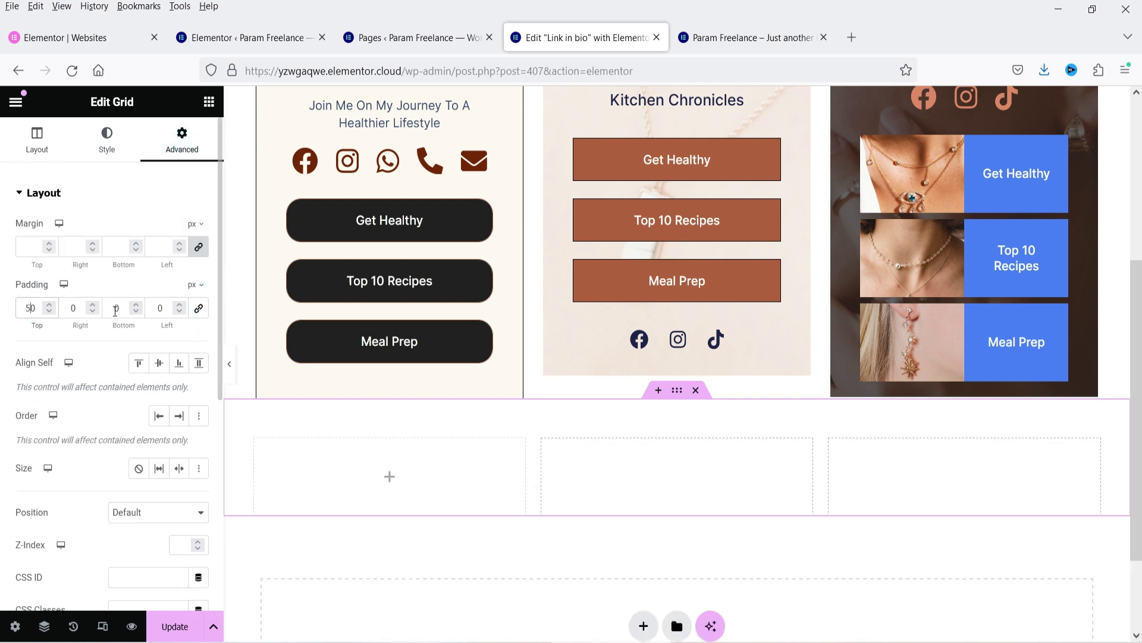
click(115, 308)
text(5)
- Find the link-in-bio widgets and place a Links widget in the first cell of the new grid
click(375, 472)
click(52, 188)
text(link)
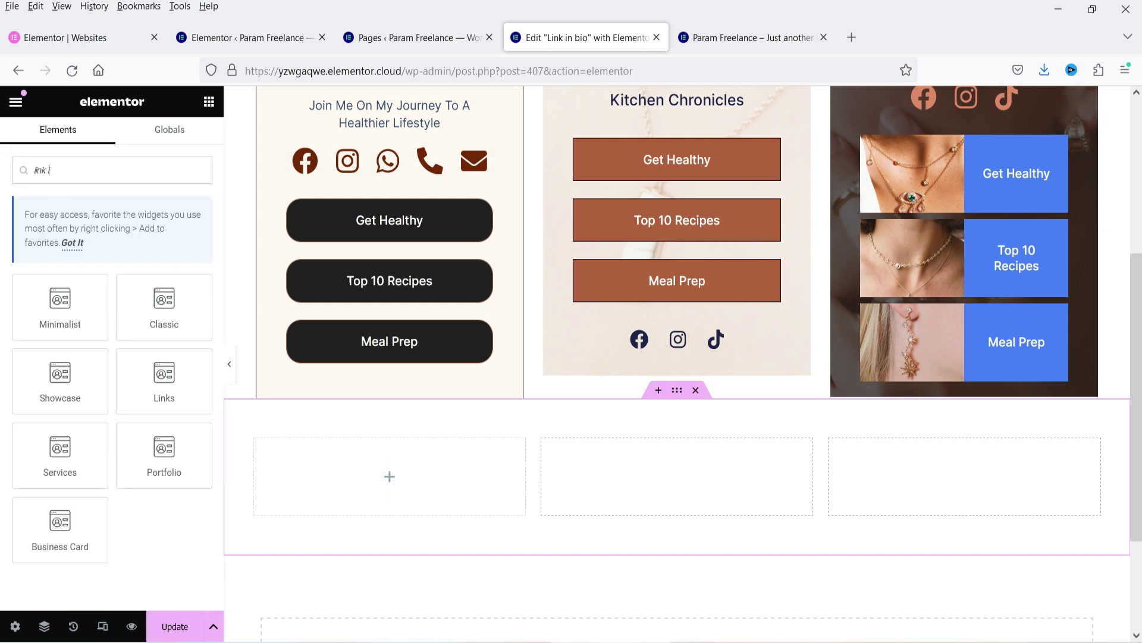
drag(155, 393, 373, 470)
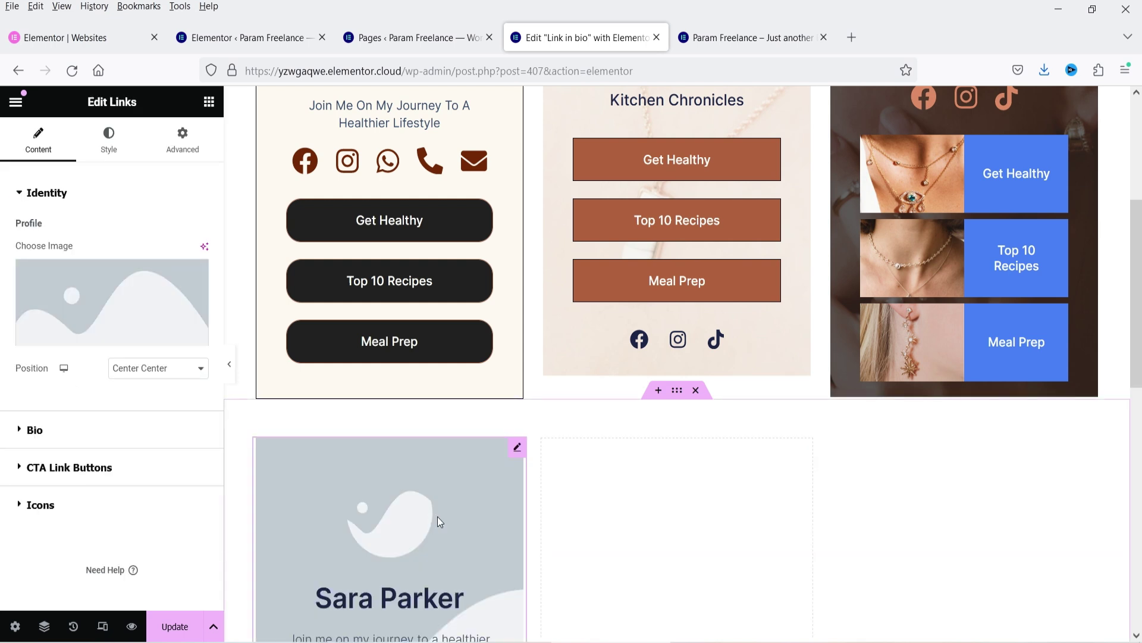
scroll(542, 494, down, 3)
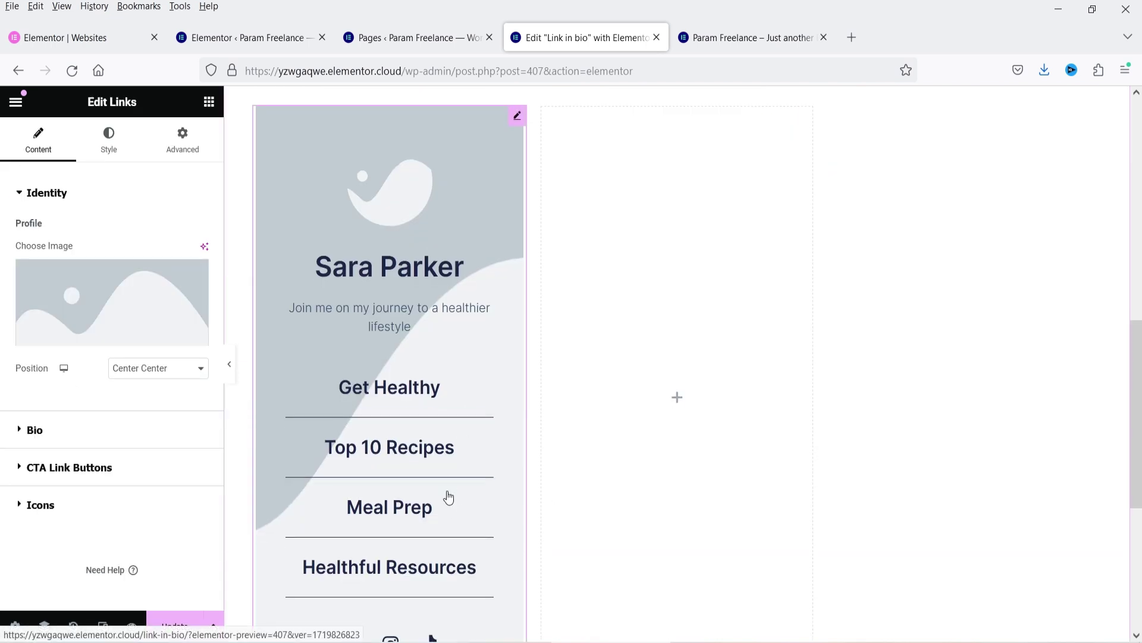
- Set the Links widget's profile image to the photo of the woman touching her cheek and wearing gold earrings
scroll(446, 497, up, 2)
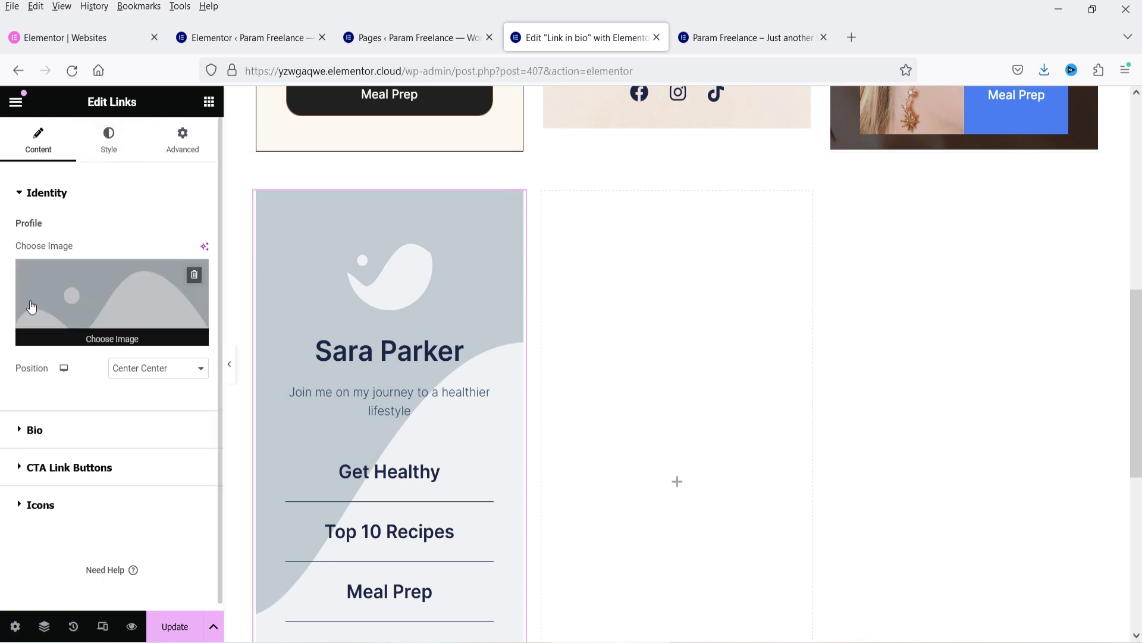
click(81, 296)
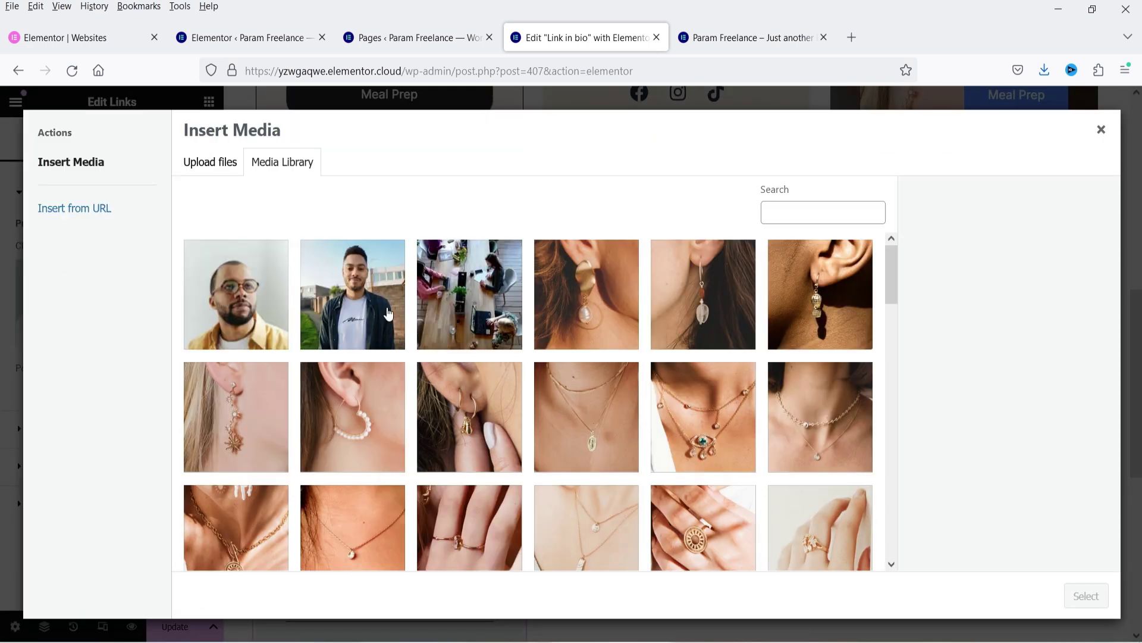
click(235, 408)
click(1086, 596)
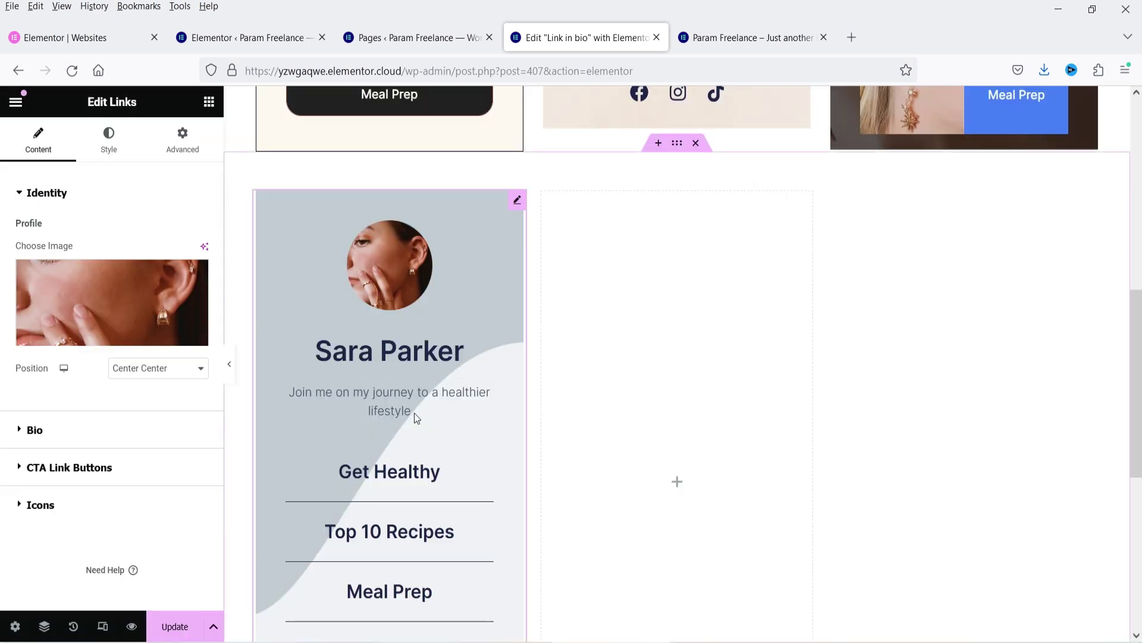
- Set the Links widget's box background image to the close-up photo of the necklace with a single round stone pendant
scroll(357, 387, down, 4)
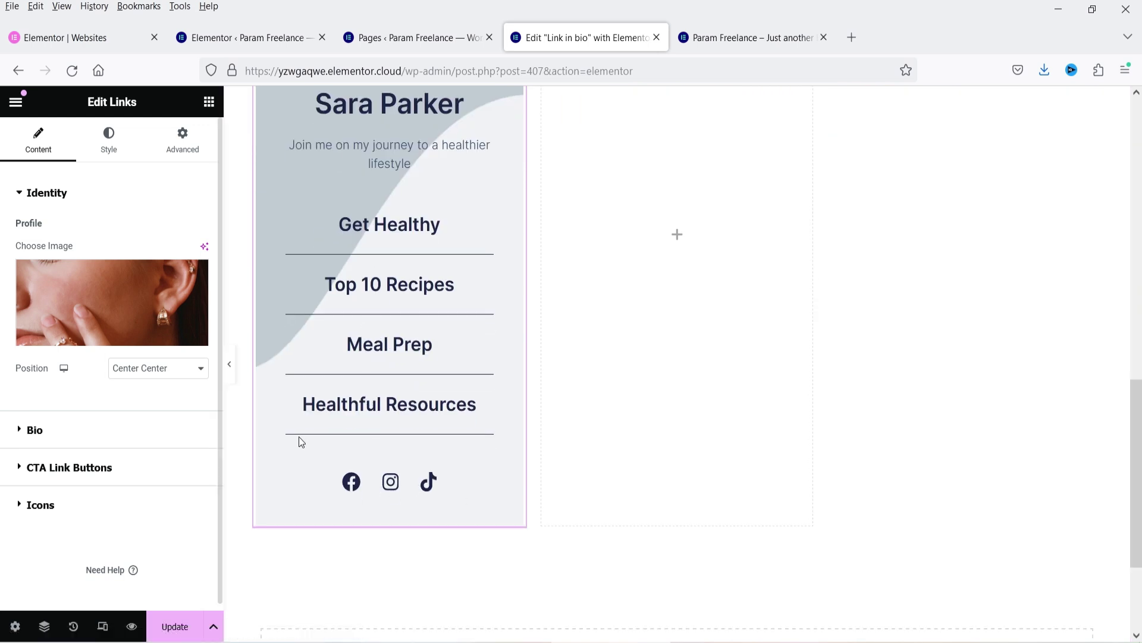
click(81, 476)
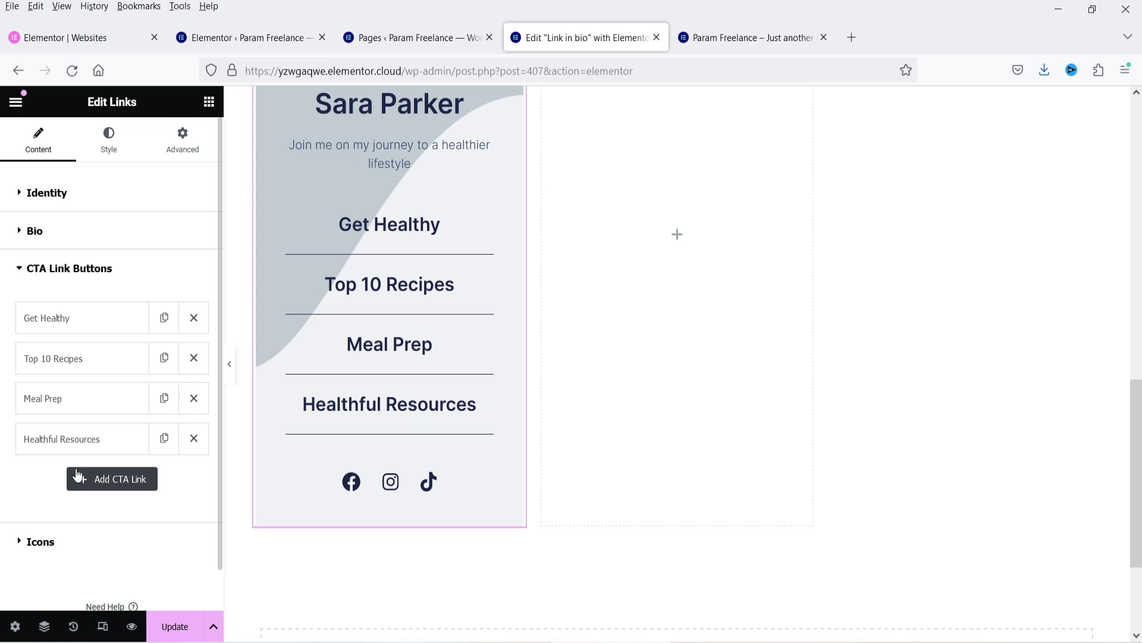
click(109, 141)
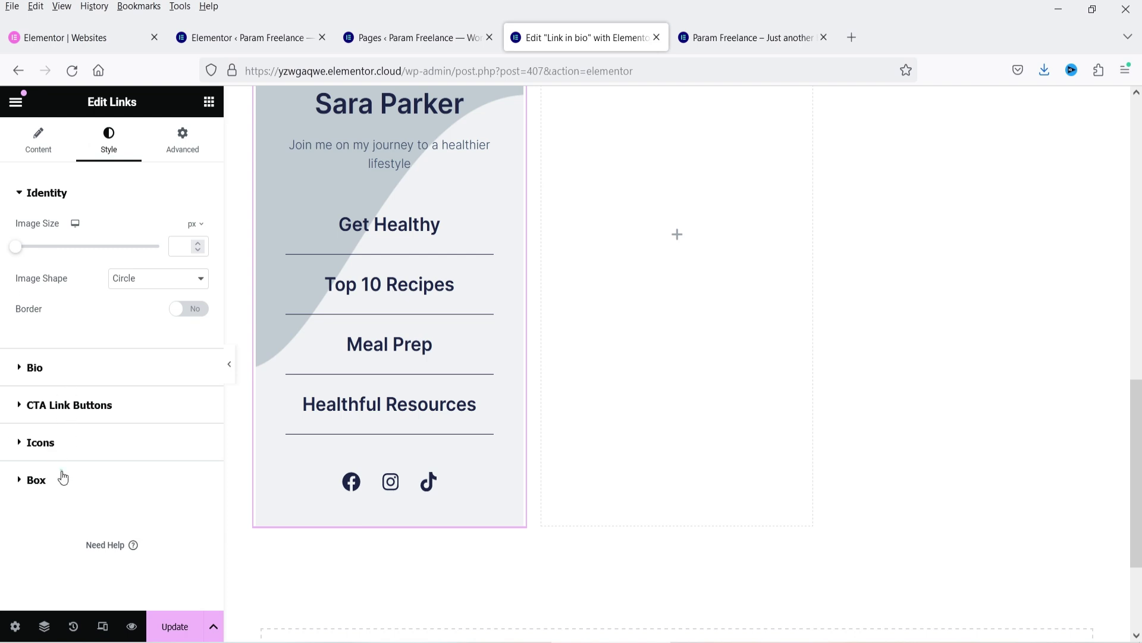
click(36, 479)
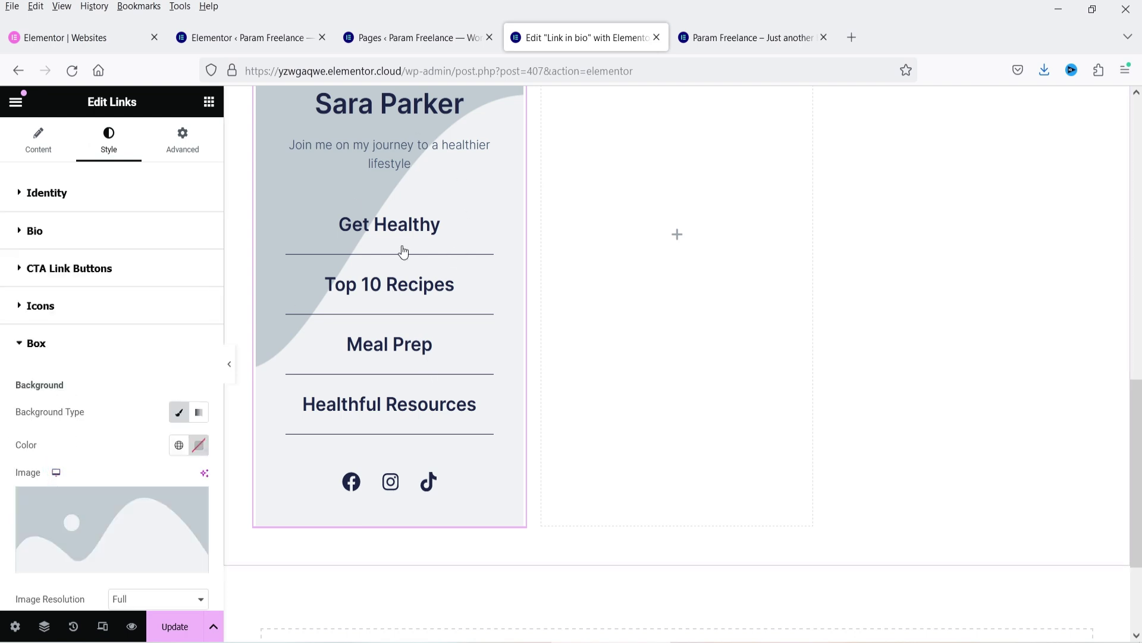
scroll(116, 381, down, 3)
click(103, 345)
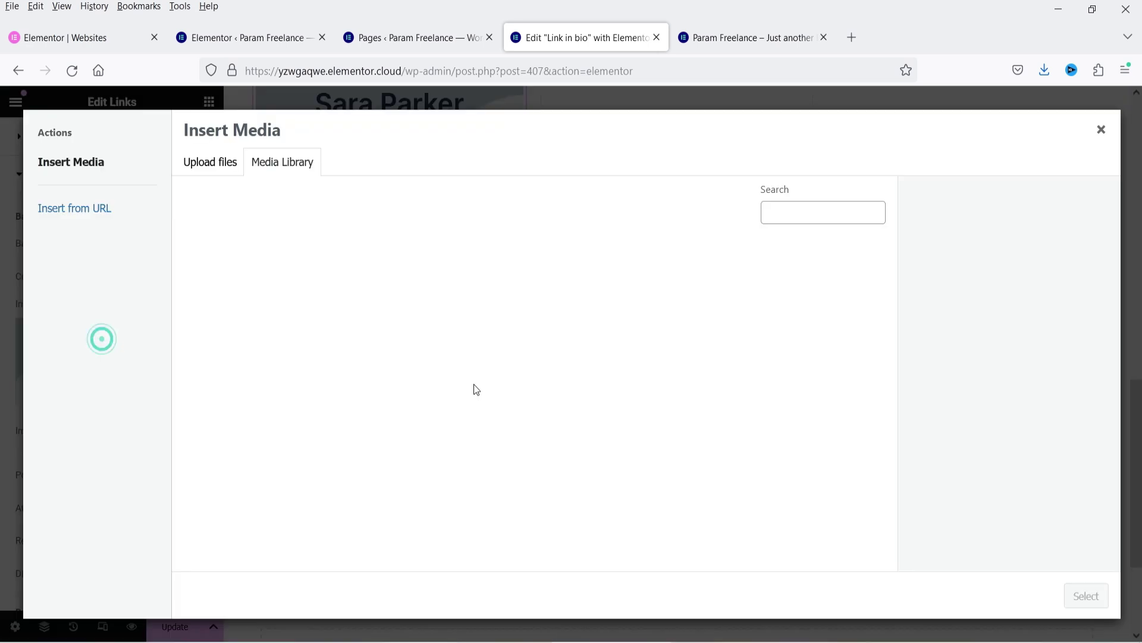
scroll(693, 399, down, 5)
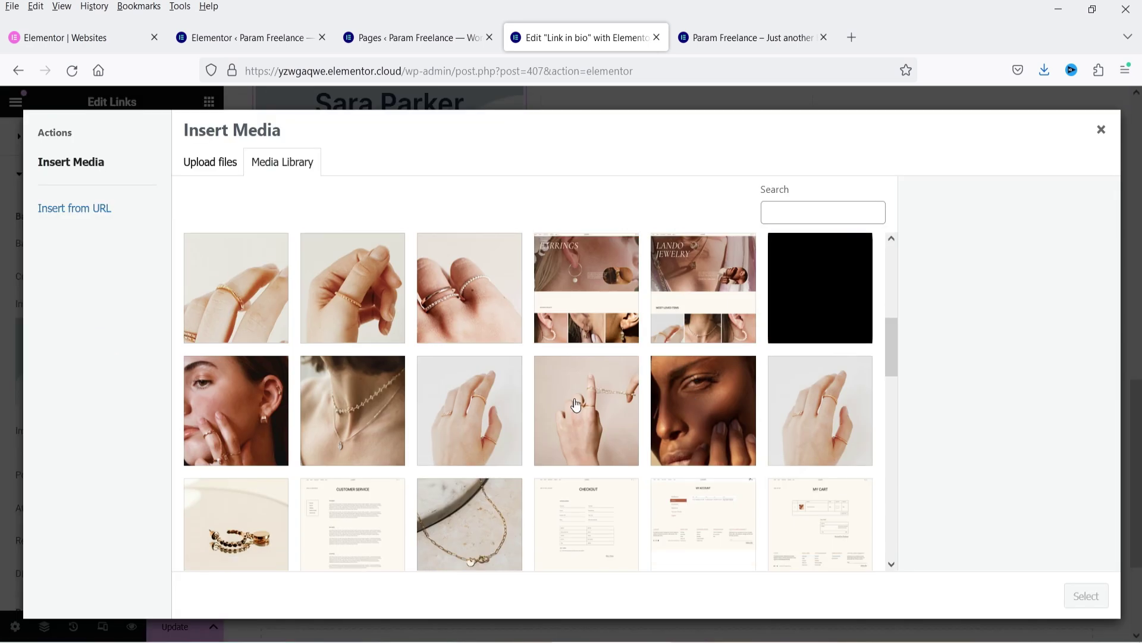
scroll(351, 400, up, 3)
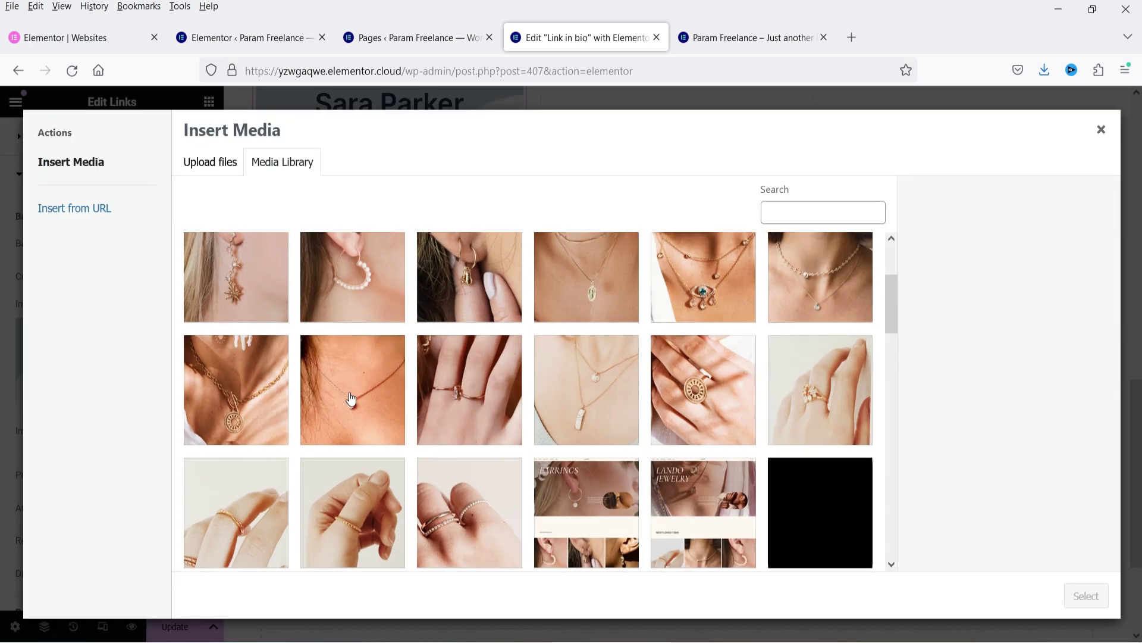
click(364, 384)
click(1086, 596)
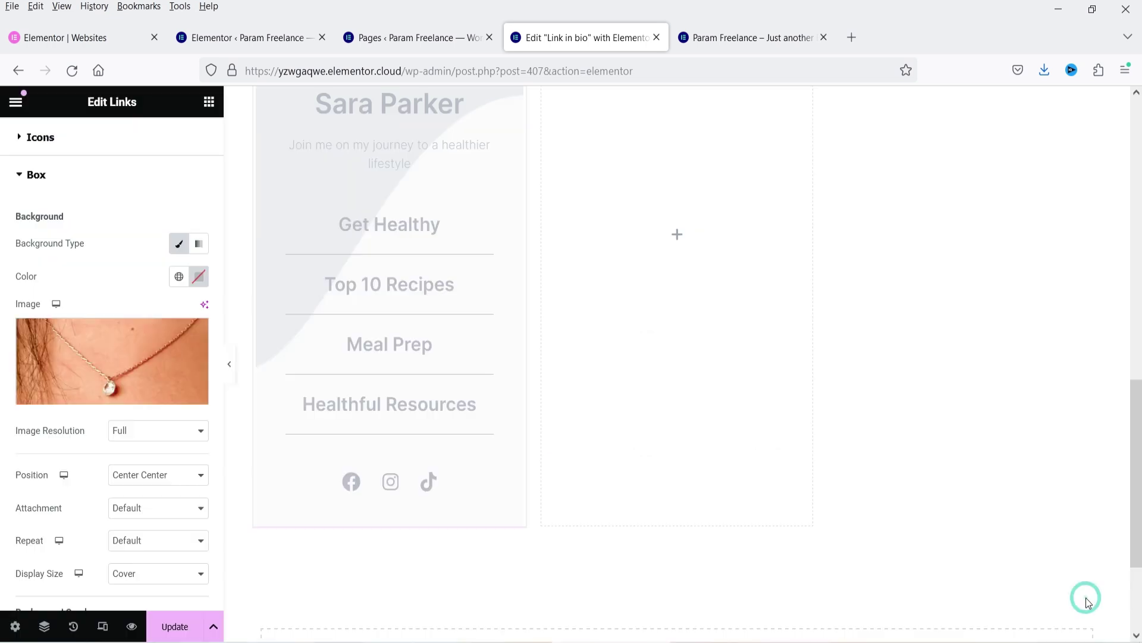
- Give the Links widget's box a background overlay in the global Primary color with an opacity of 0.83
scroll(103, 476, down, 4)
scroll(105, 464, down, 5)
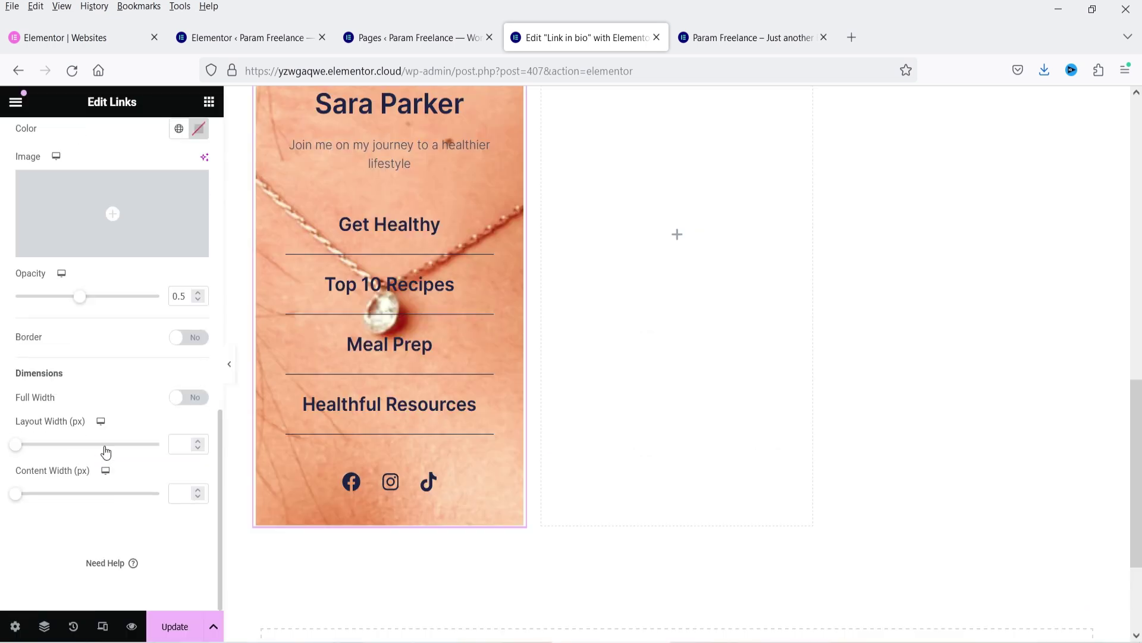
scroll(177, 394, up, 5)
click(178, 464)
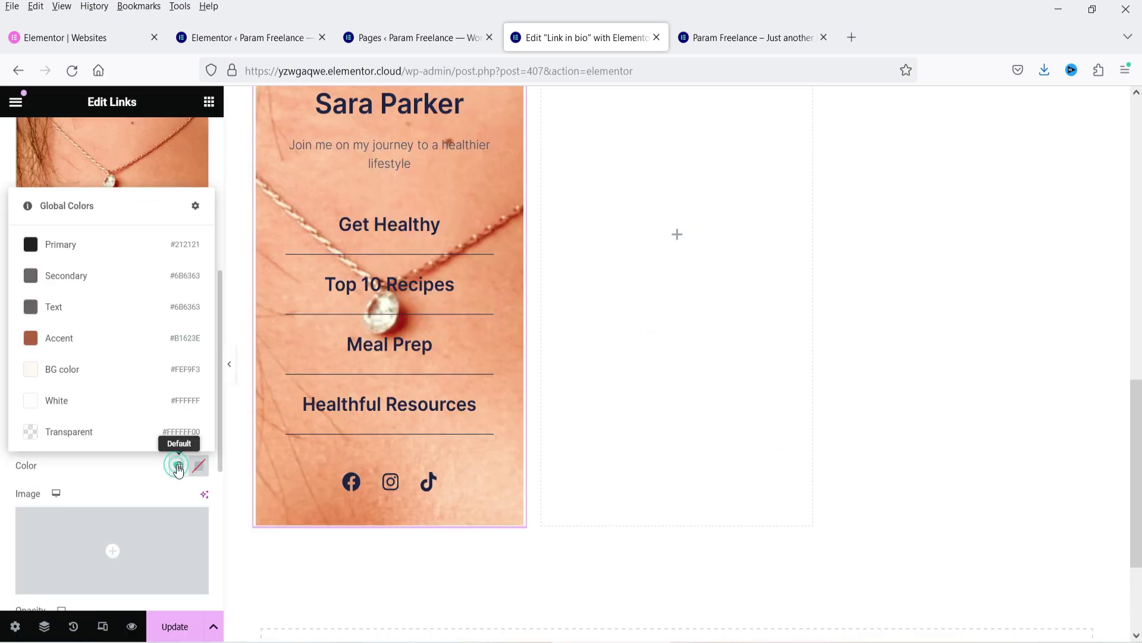
click(48, 250)
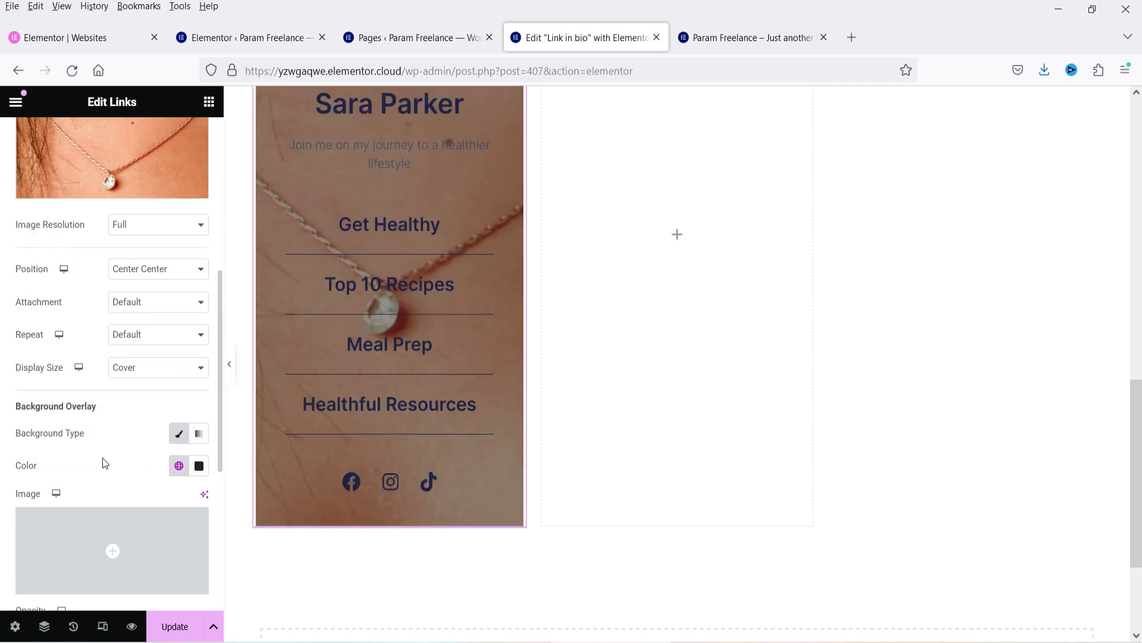
scroll(102, 462, down, 5)
drag(83, 301, 132, 297)
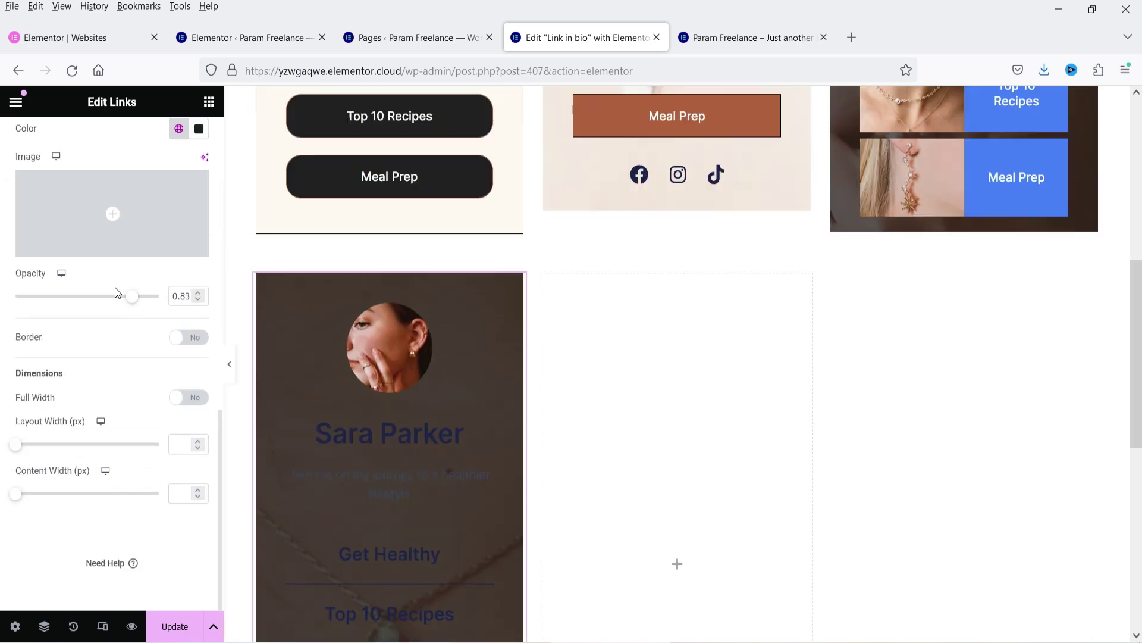
- Set the Links widget's bio heading to the global BG color and its title and description text to White
scroll(113, 256, up, 10)
click(77, 195)
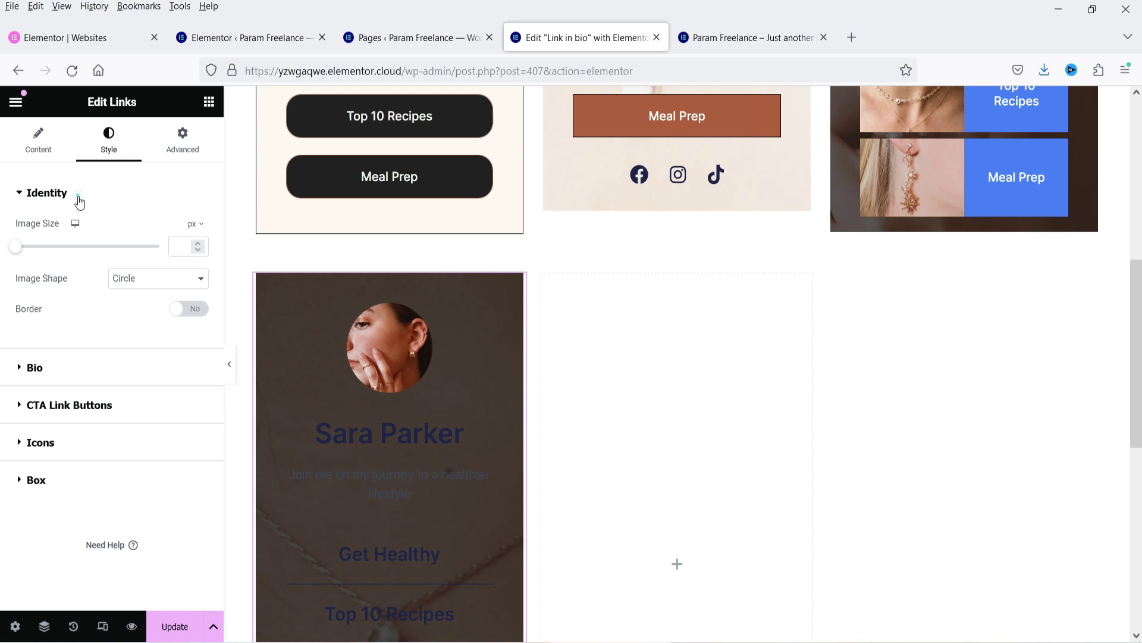
click(107, 357)
click(178, 299)
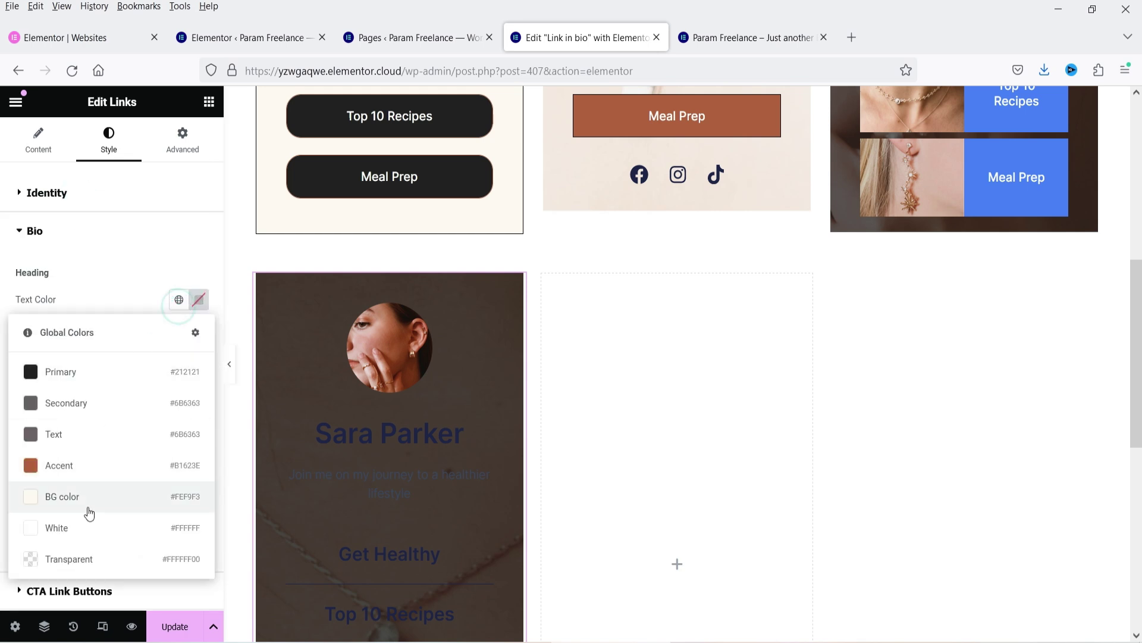
click(83, 503)
click(178, 399)
click(77, 326)
click(179, 496)
click(81, 430)
- Set the Links widget's CTA link text to the global Accent color and the dividers to White
scroll(101, 443, down, 3)
click(103, 425)
click(178, 327)
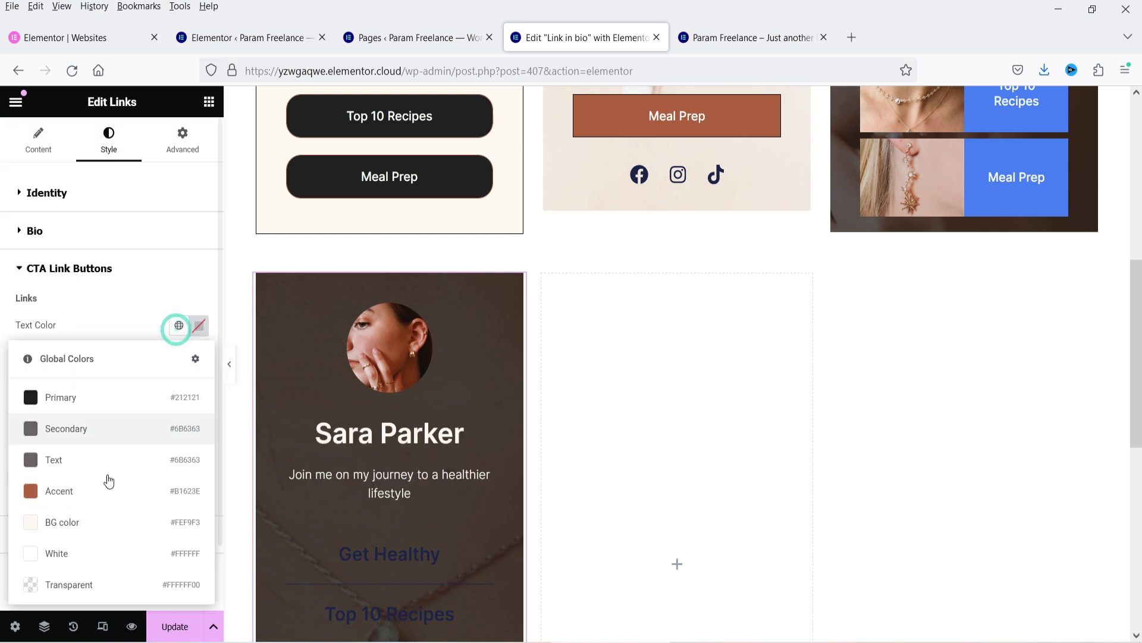
click(103, 491)
click(179, 423)
click(97, 347)
scroll(382, 387, down, 4)
- Set the Links widget's social icons to an off-white global color and size Large, and check the layout at full width
click(40, 535)
click(179, 342)
click(84, 443)
click(158, 375)
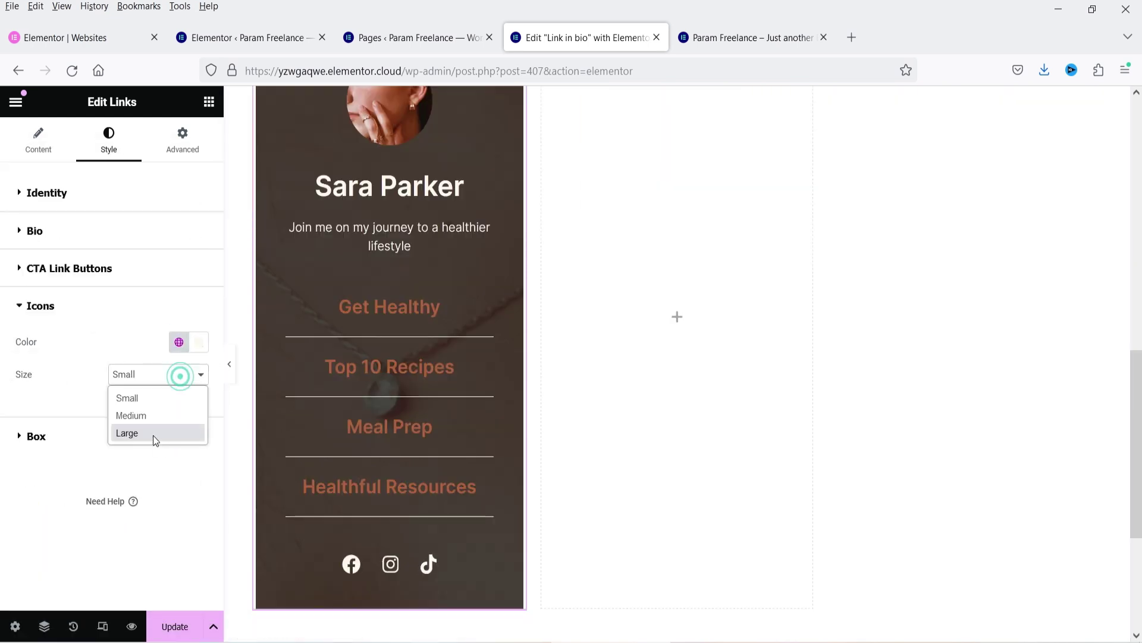
click(153, 433)
click(229, 364)
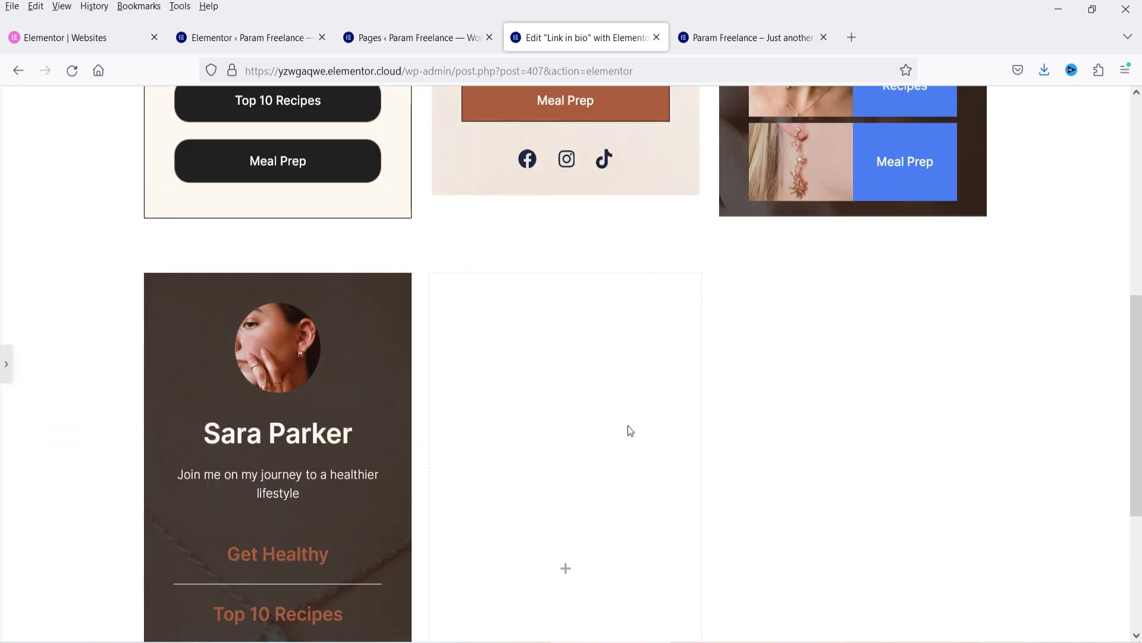
key(ctrl+p)
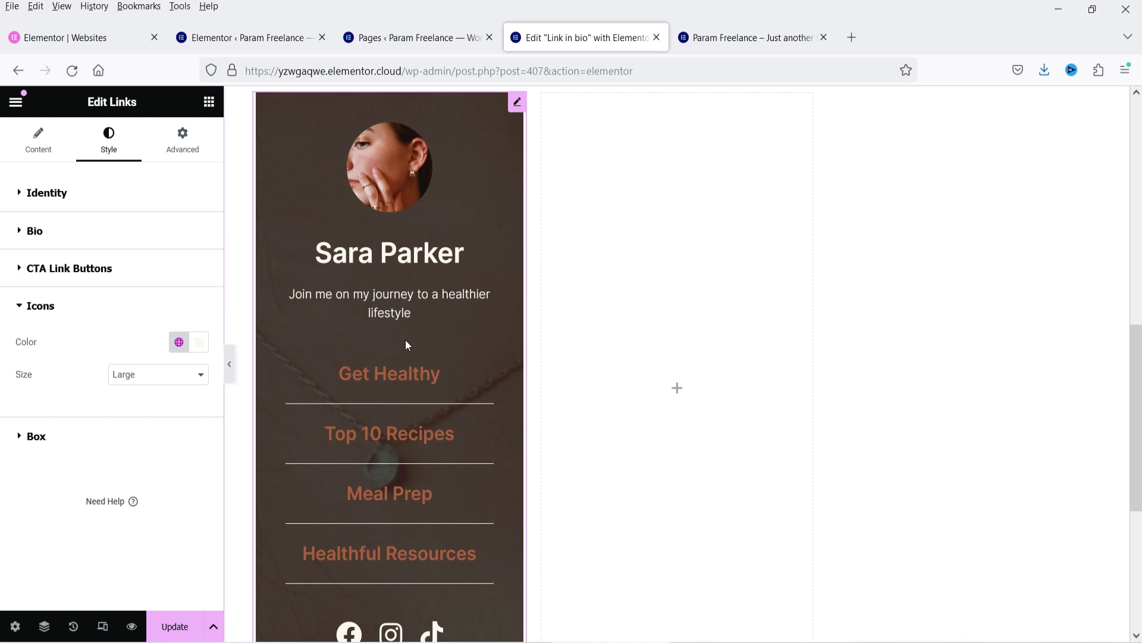
- Find the link-in-bio widgets and place a Services widget in the grid's second cell
click(677, 388)
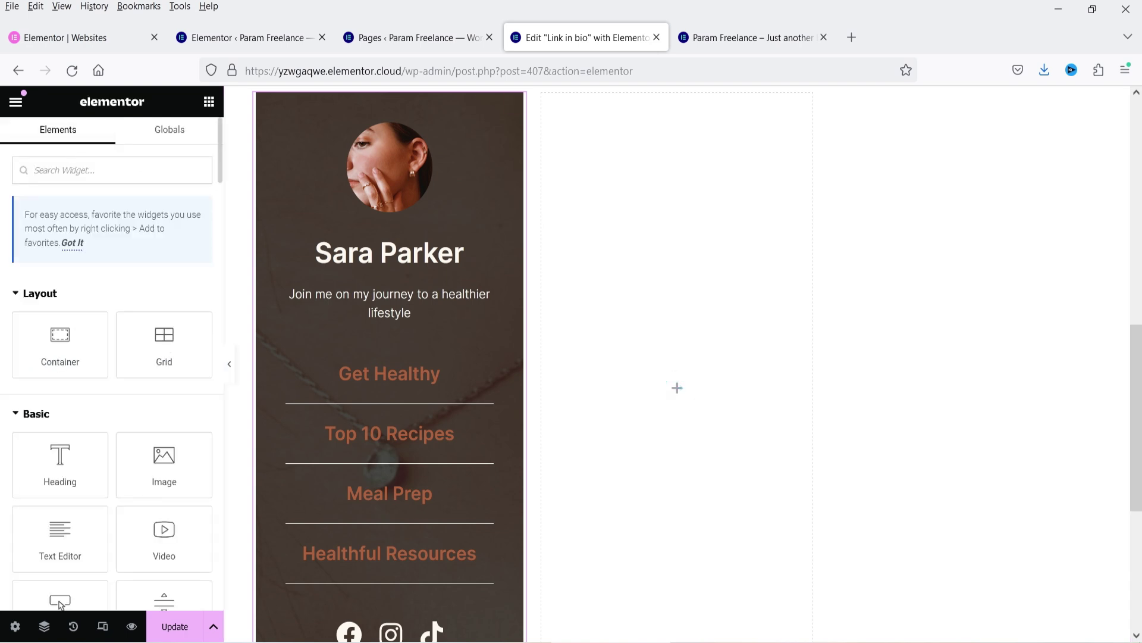
text(link in)
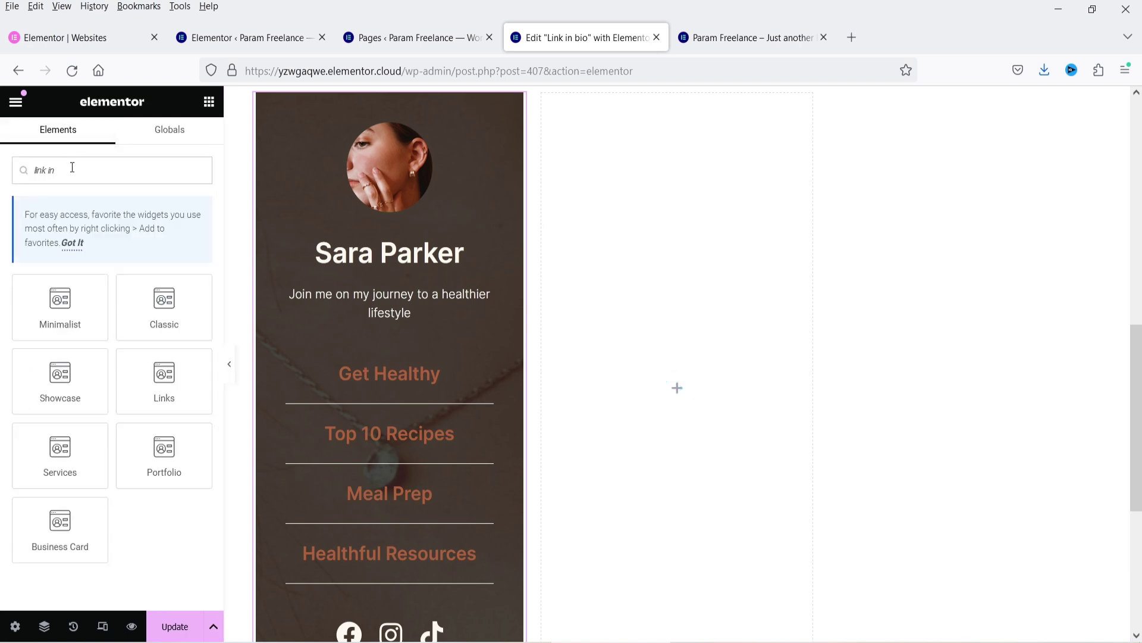
drag(53, 463, 733, 177)
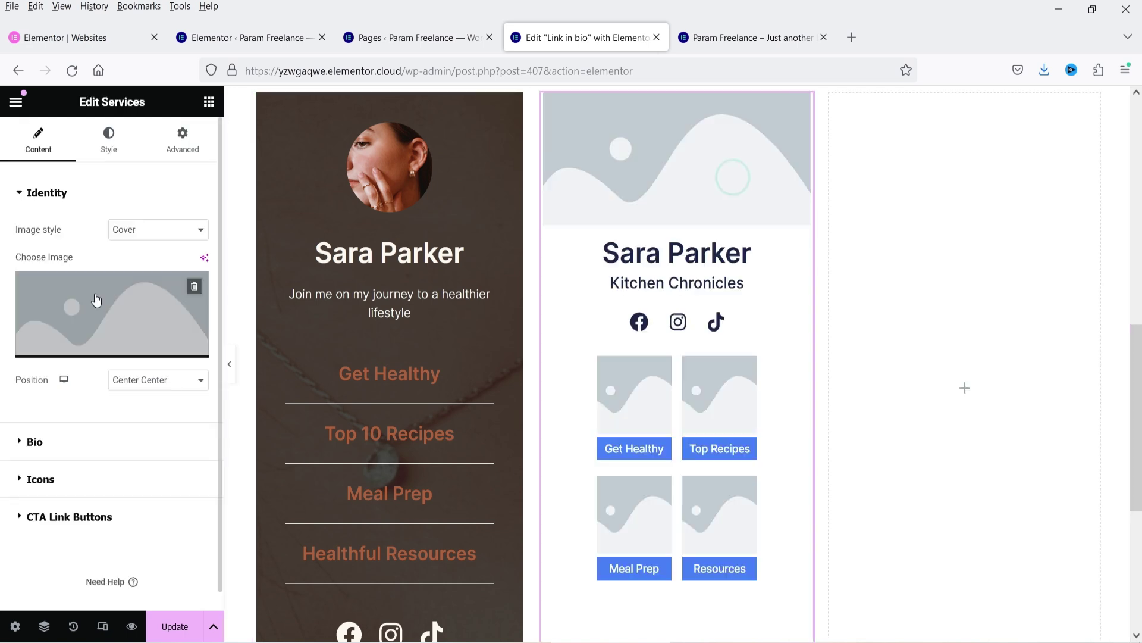
- Set the Services widget's cover image to the layered gold necklace photo with the oval pendant
click(146, 315)
click(591, 429)
click(1086, 596)
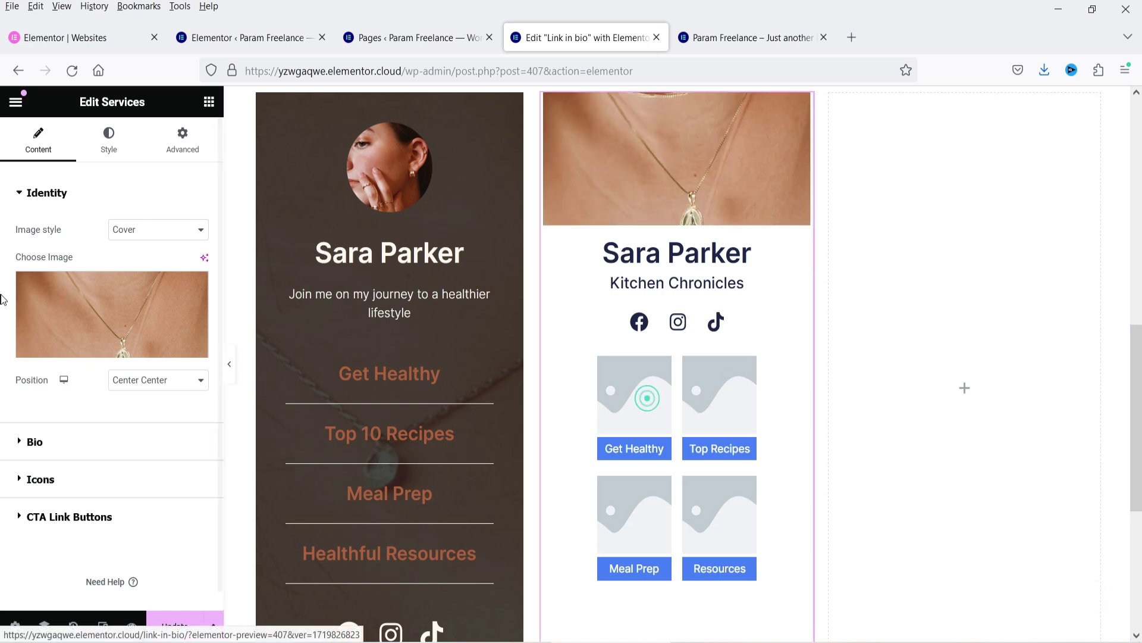
- Set the Get Healthy link's image to the eye-pendant necklace and the Top Recipes link's image to the beaded choker
click(70, 518)
click(92, 360)
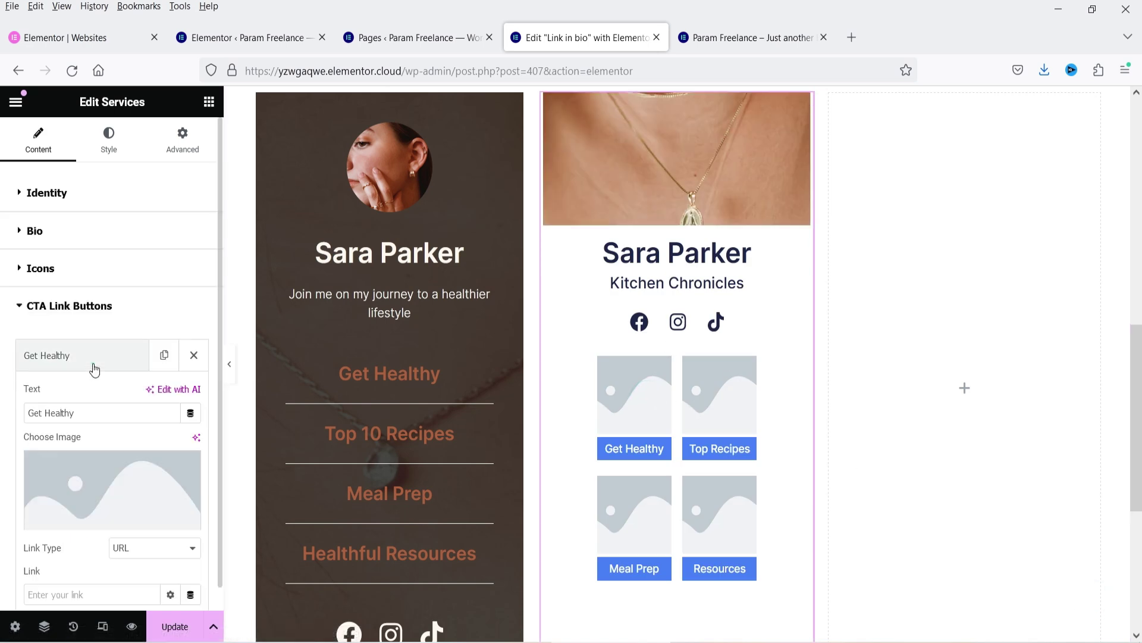
click(98, 471)
click(817, 418)
click(1086, 595)
click(66, 395)
click(98, 523)
click(817, 419)
click(1074, 598)
- Set the Meal Prep link's image to the dangling sun earring and the Resources link's image to the pearl hoop earring
scroll(120, 434, down, 5)
click(74, 414)
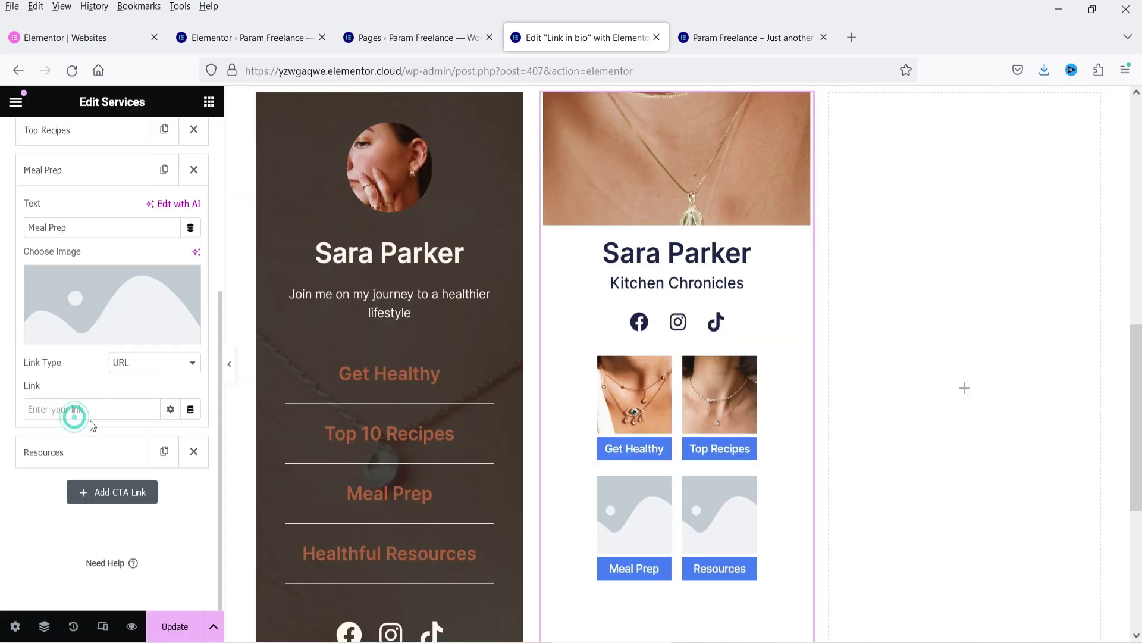
click(104, 312)
click(238, 419)
click(1082, 600)
click(44, 211)
click(112, 345)
click(353, 417)
click(1086, 596)
scroll(870, 465, down, 5)
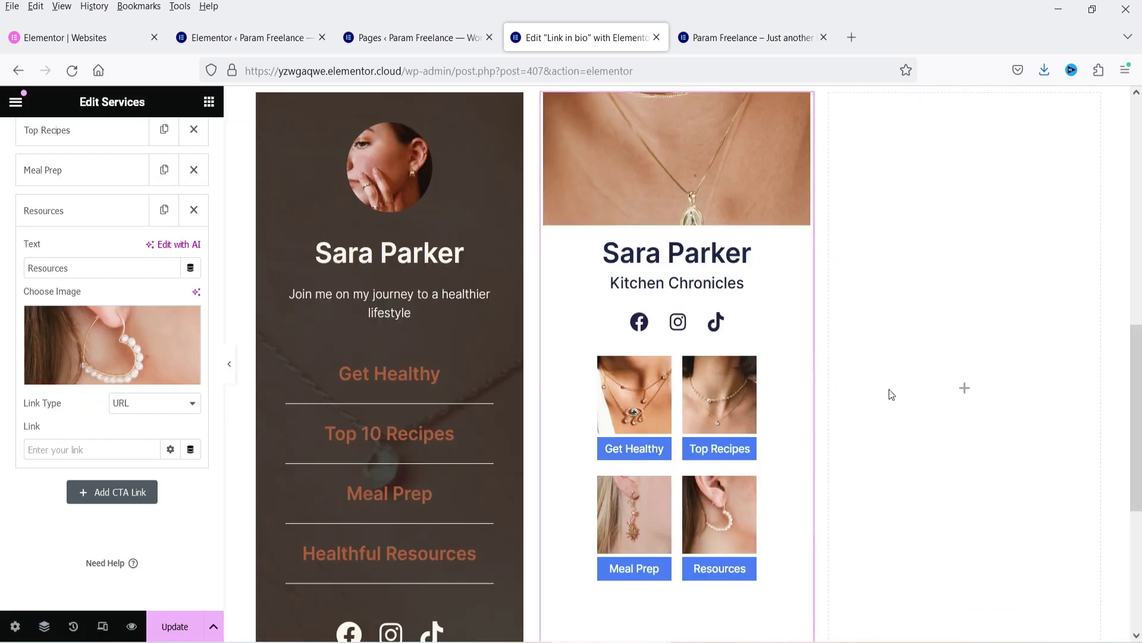
- Find the link-in-bio widgets and place a Business Card widget in the grid's third cell
click(964, 388)
text(link in)
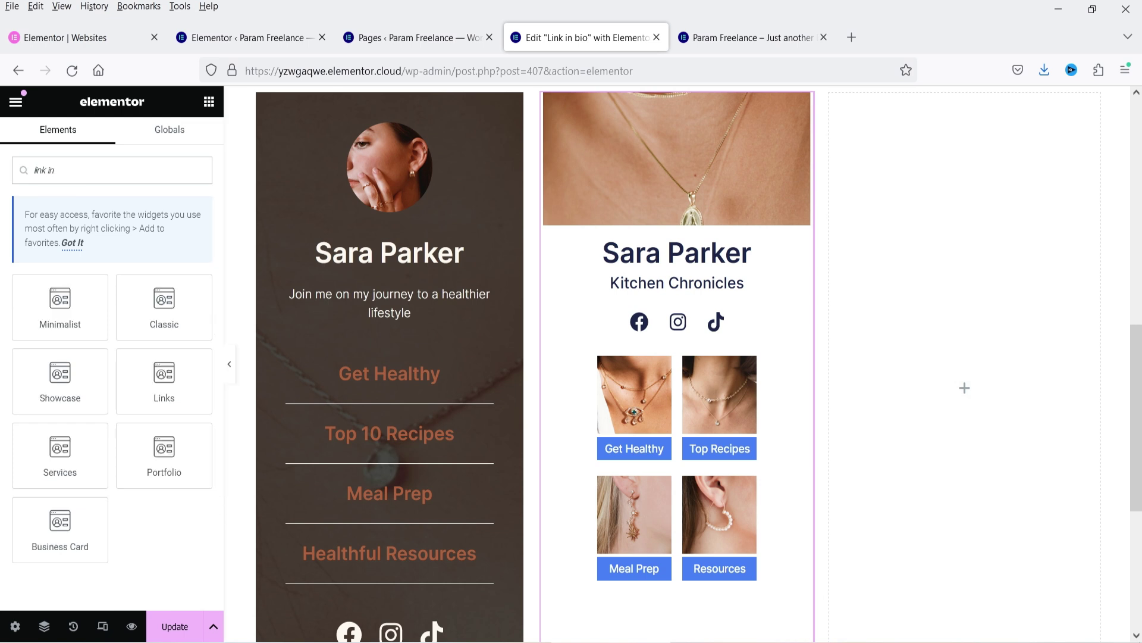
drag(60, 530, 986, 507)
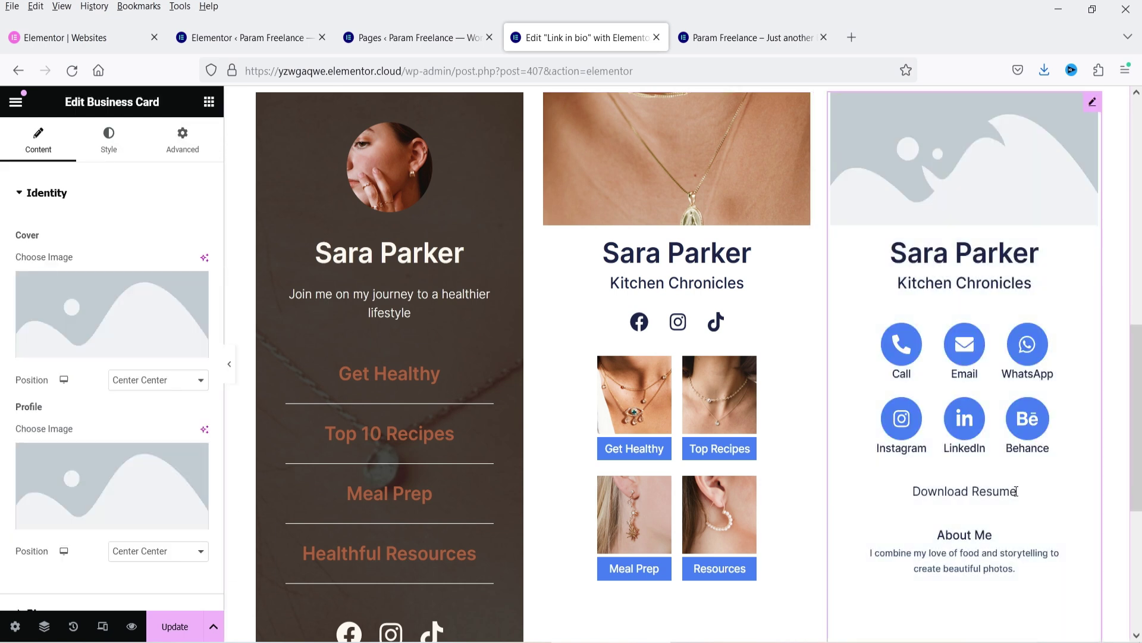
- Set the Business Card's cover image to the photo of a gold hoop earring with fingers beside the ear
scroll(1023, 494, up, 4)
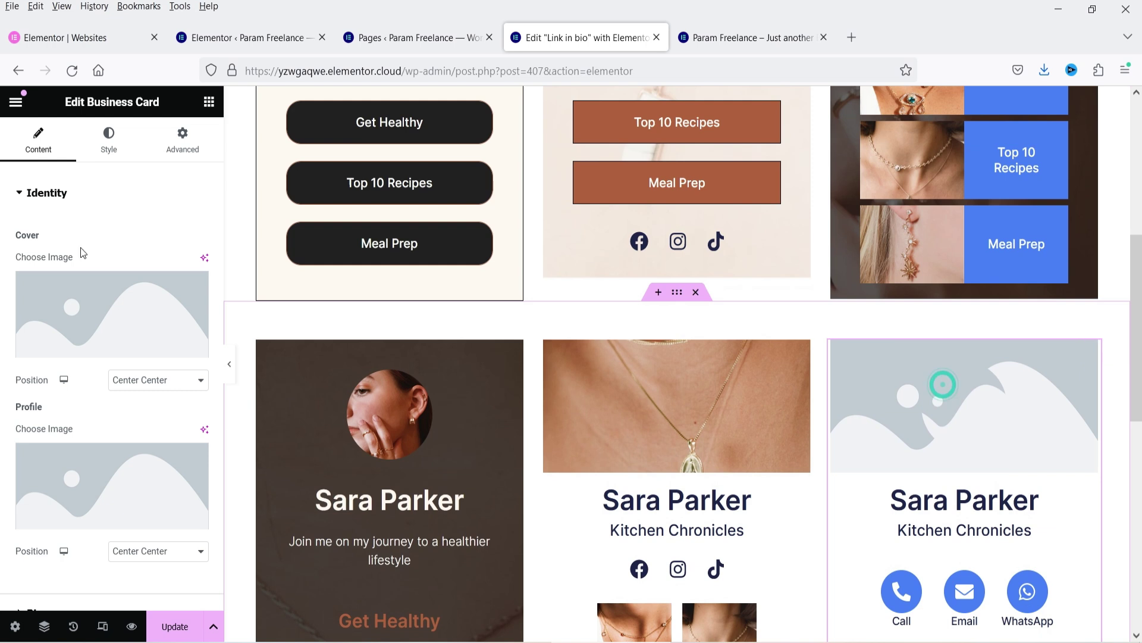
click(98, 295)
click(476, 412)
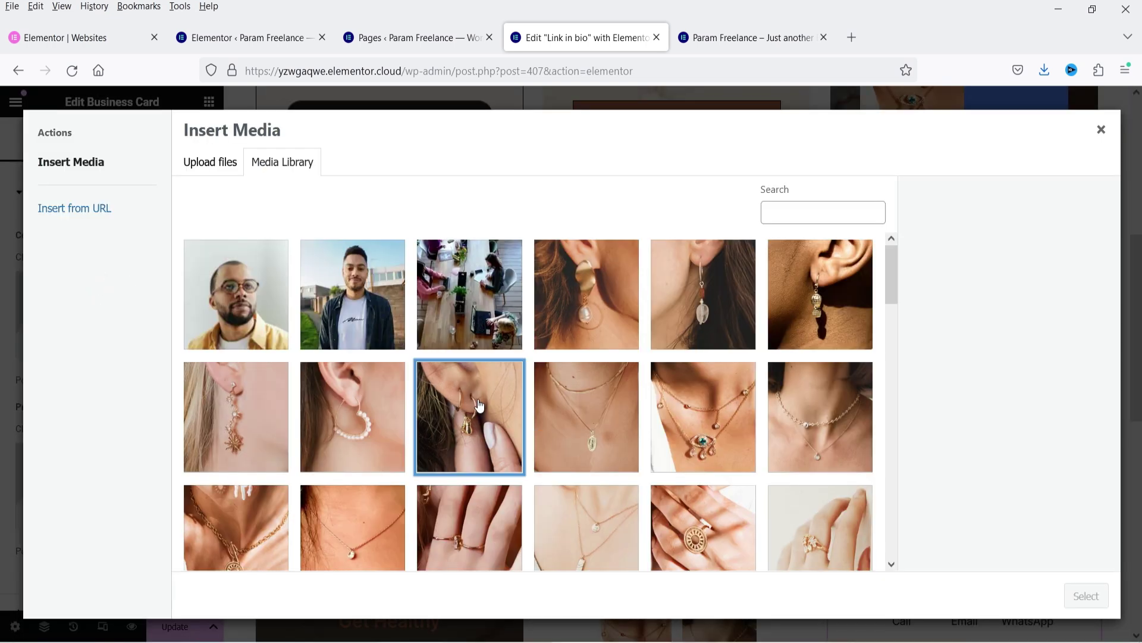
click(1087, 596)
click(74, 464)
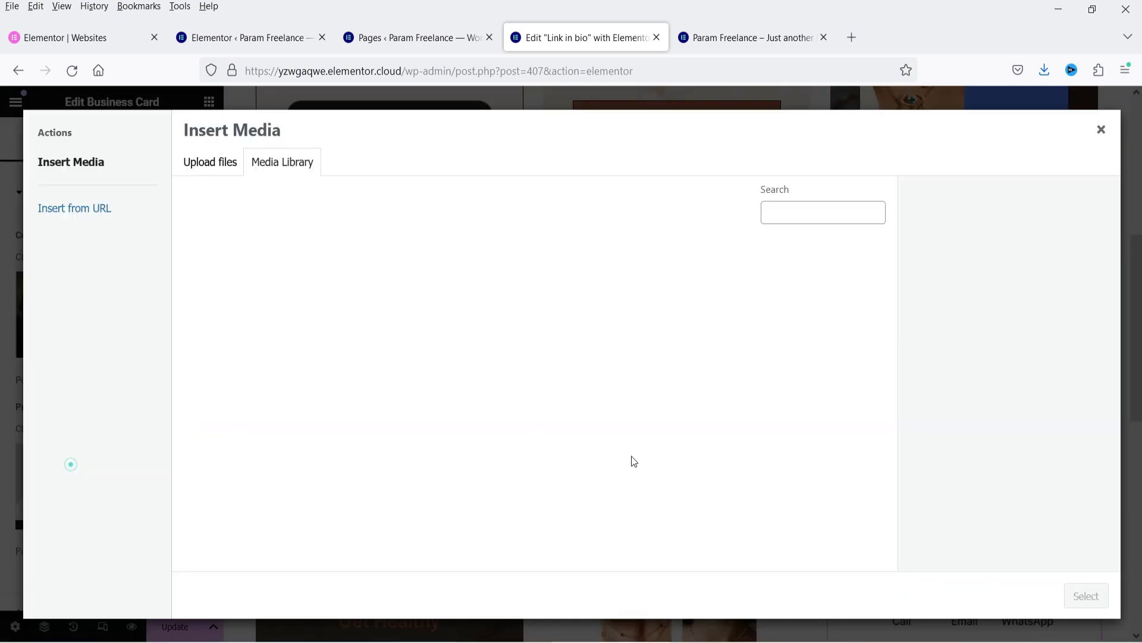
click(334, 291)
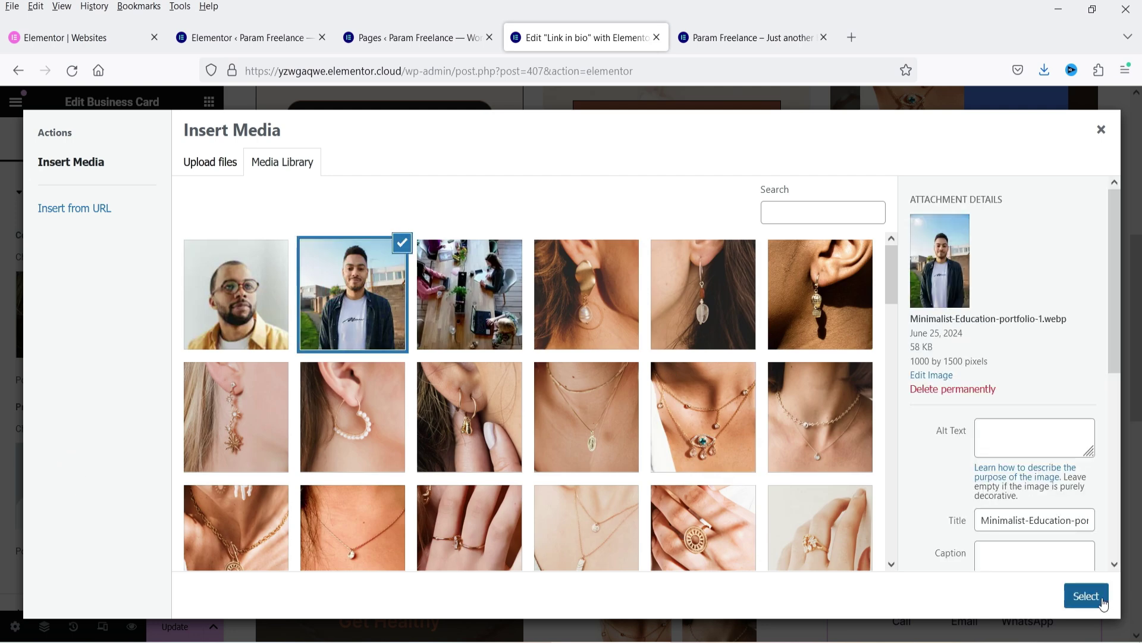
click(1093, 608)
- Examine the Business Card's CTA button text and its available link types
scroll(1101, 382, down, 6)
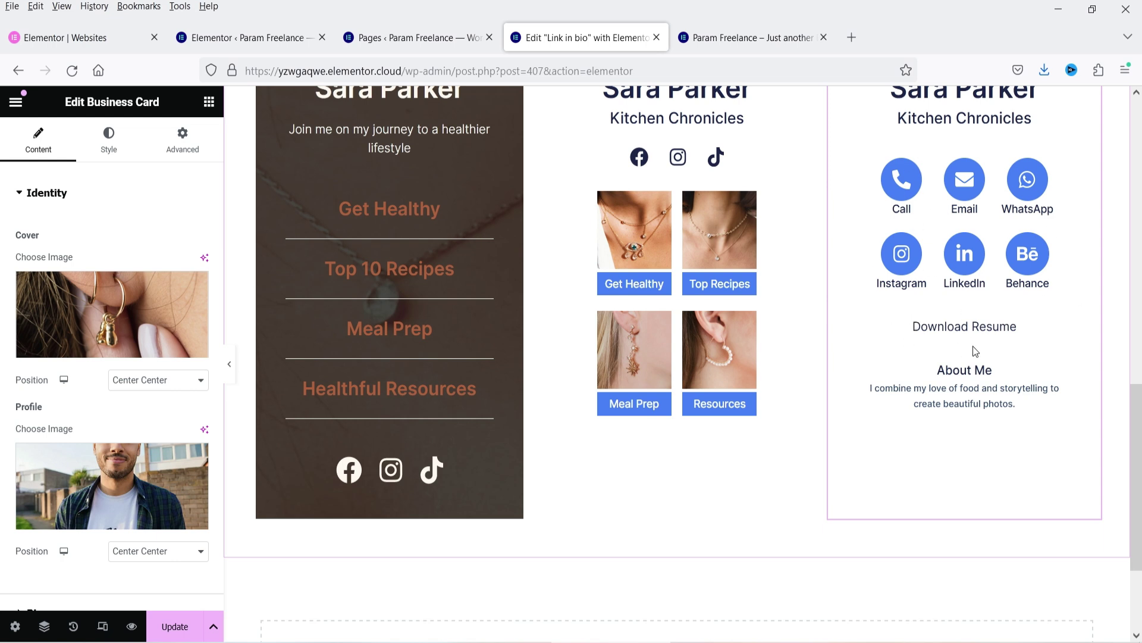
scroll(95, 352, down, 3)
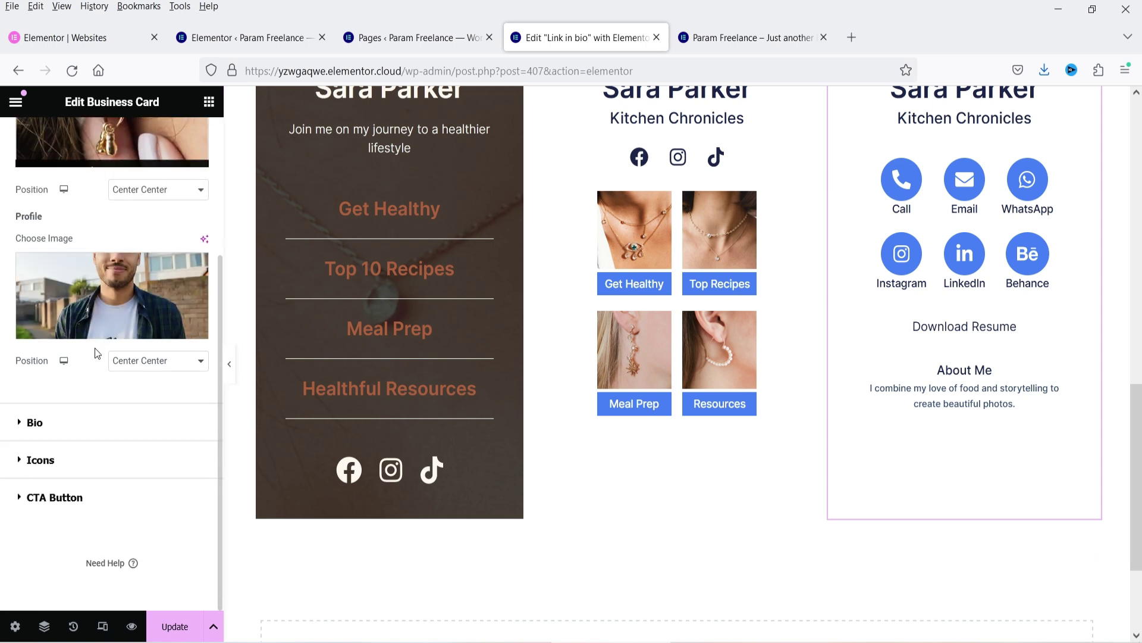
click(60, 497)
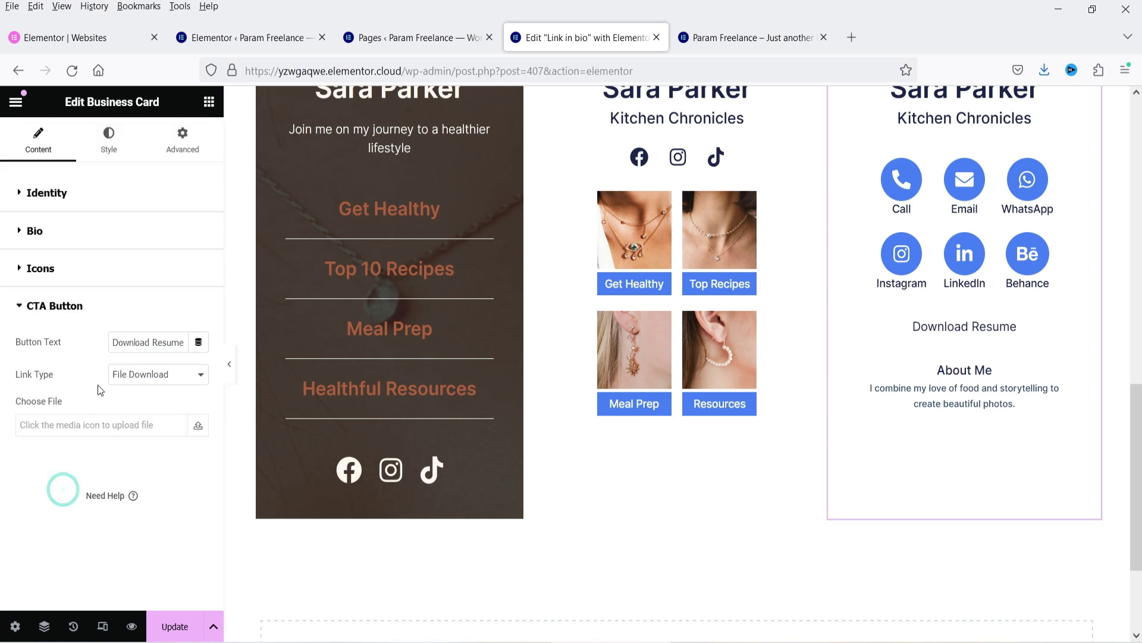
triple_click(118, 341)
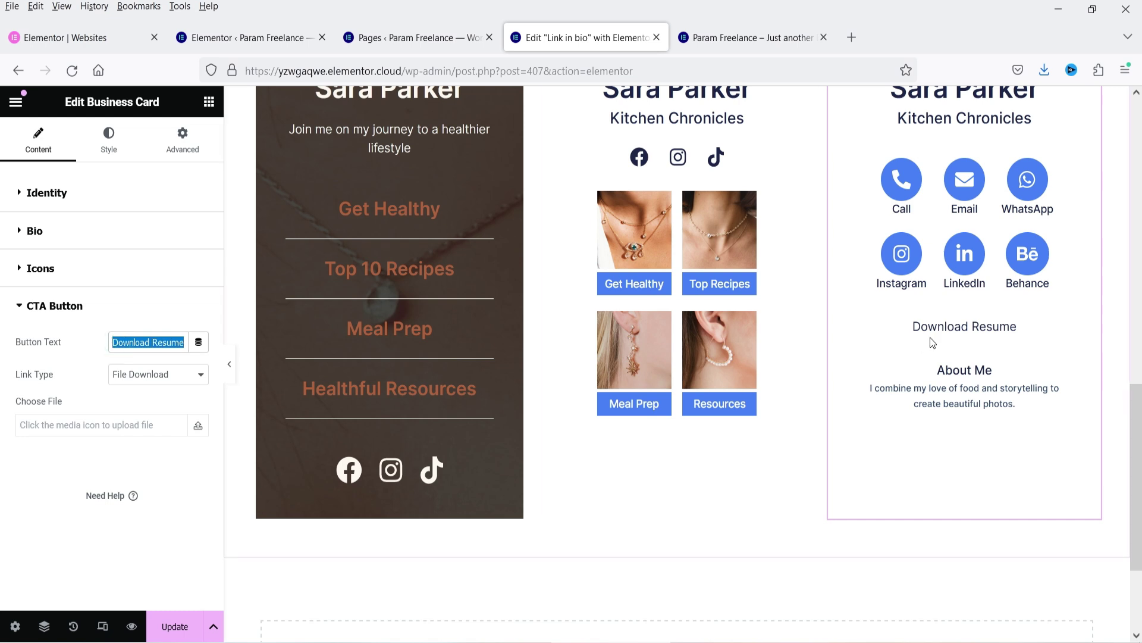
click(137, 383)
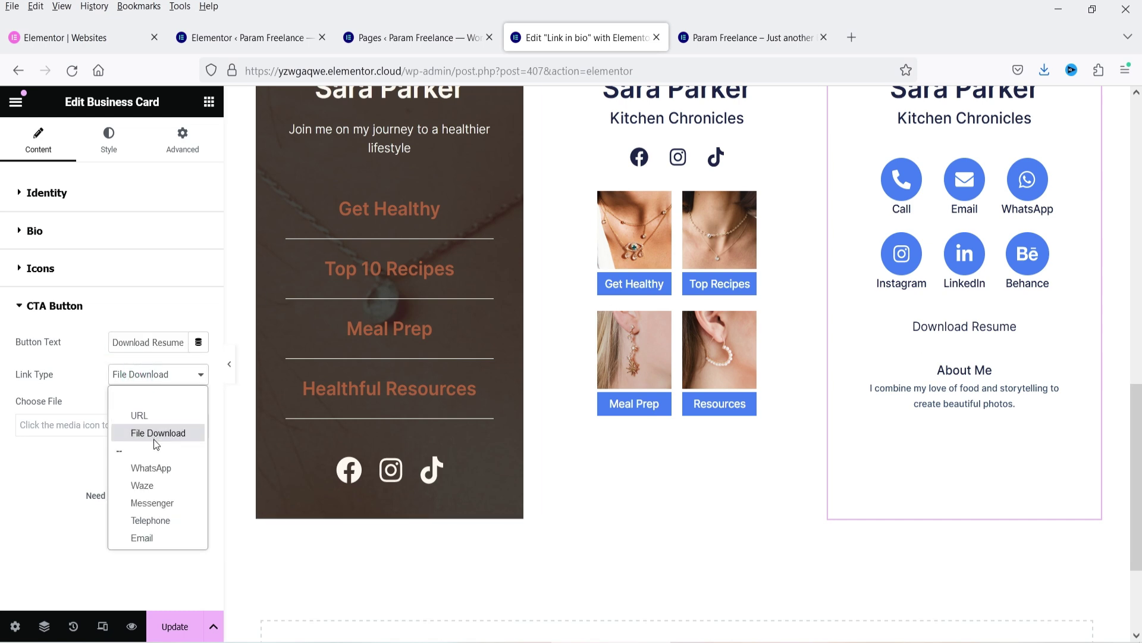
click(69, 384)
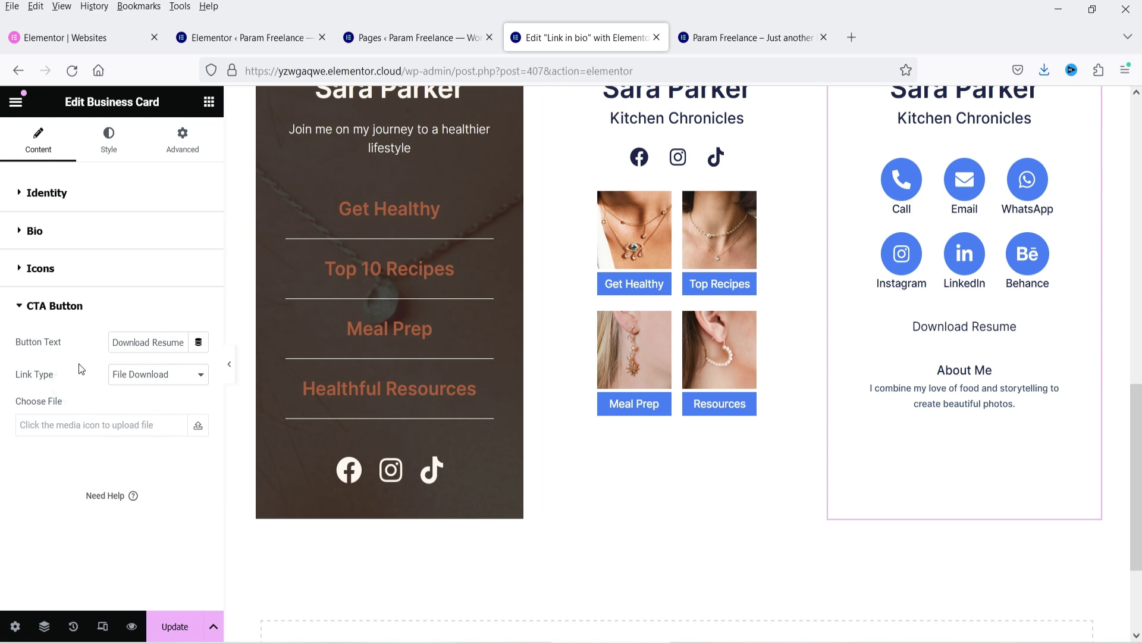
- Review the Business Card's icon list and its bio heading, tagline, about heading and description fields
scroll(1102, 444, up, 4)
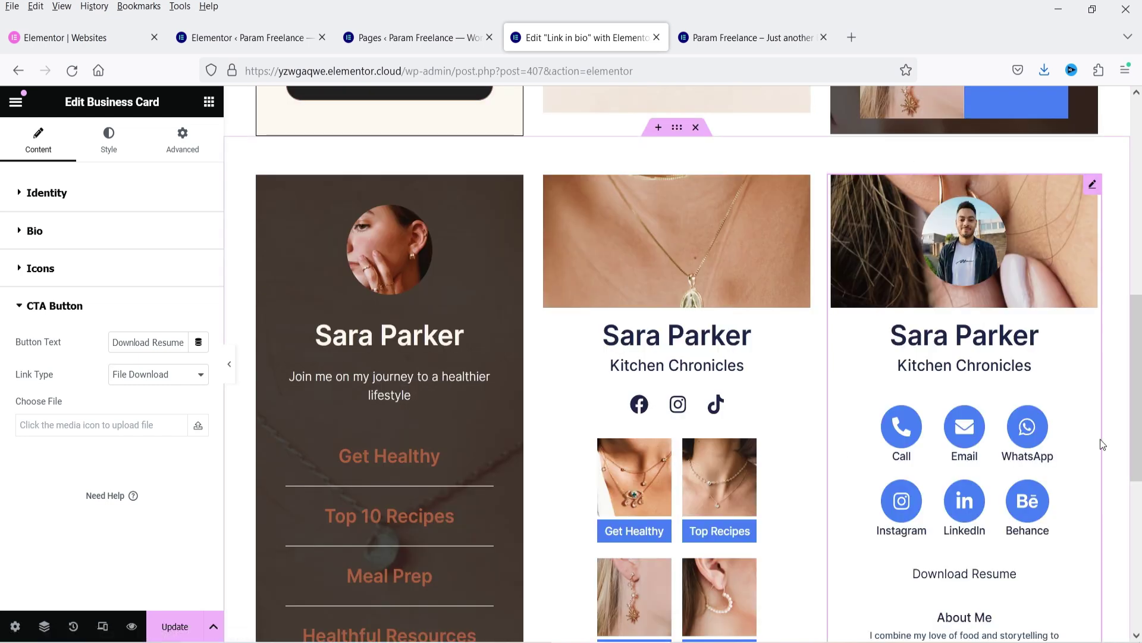
click(67, 269)
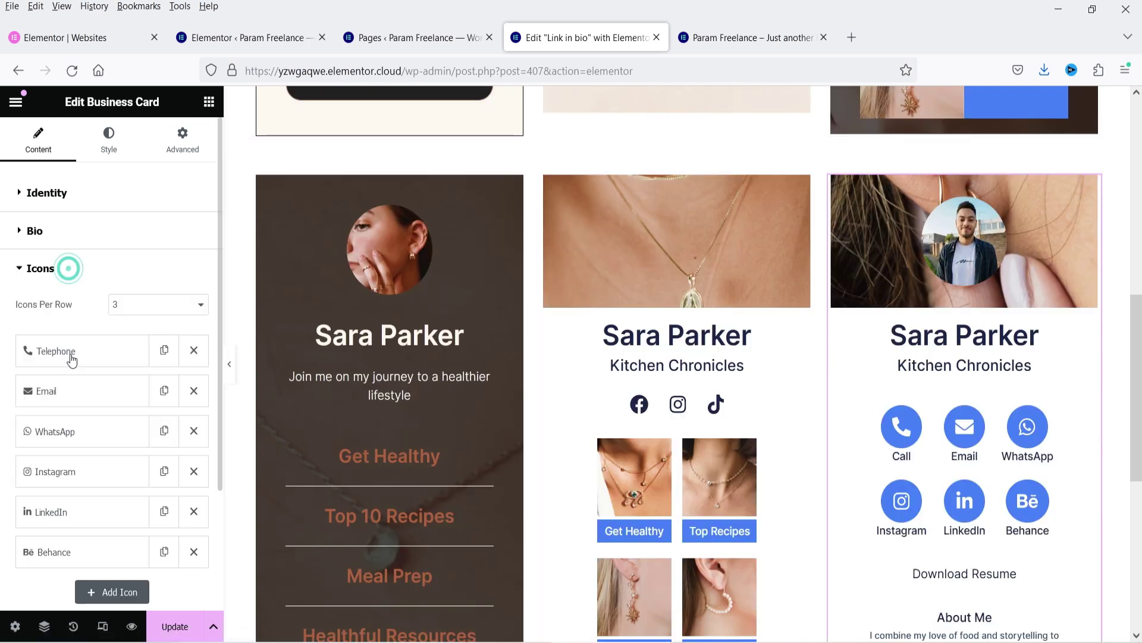
scroll(988, 486, down, 1)
scroll(989, 485, down, 3)
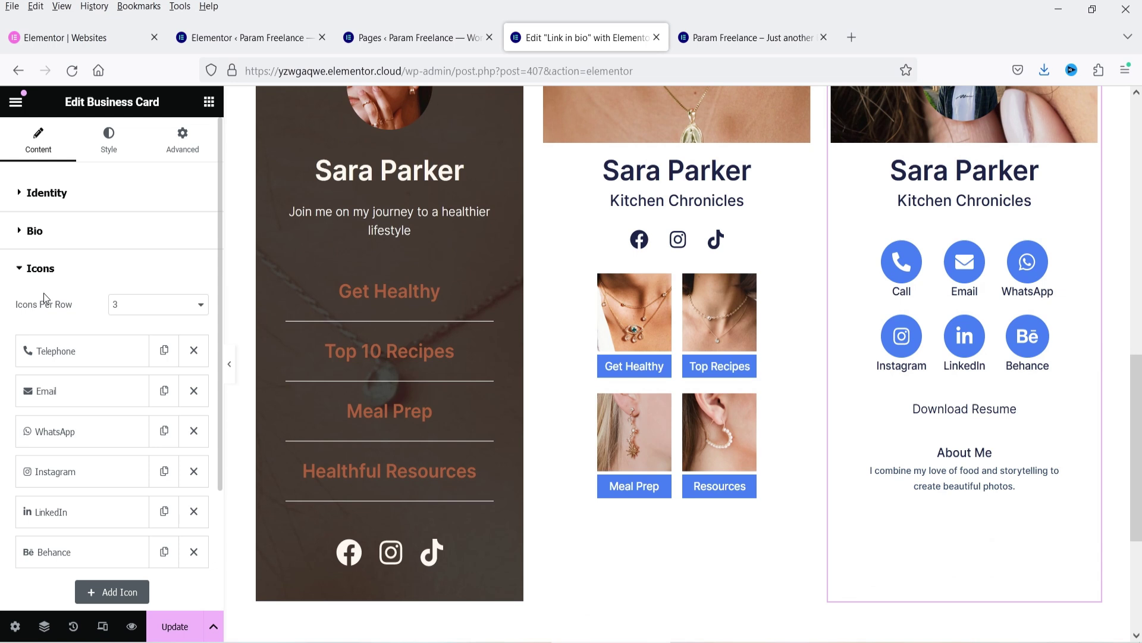
click(54, 271)
click(56, 236)
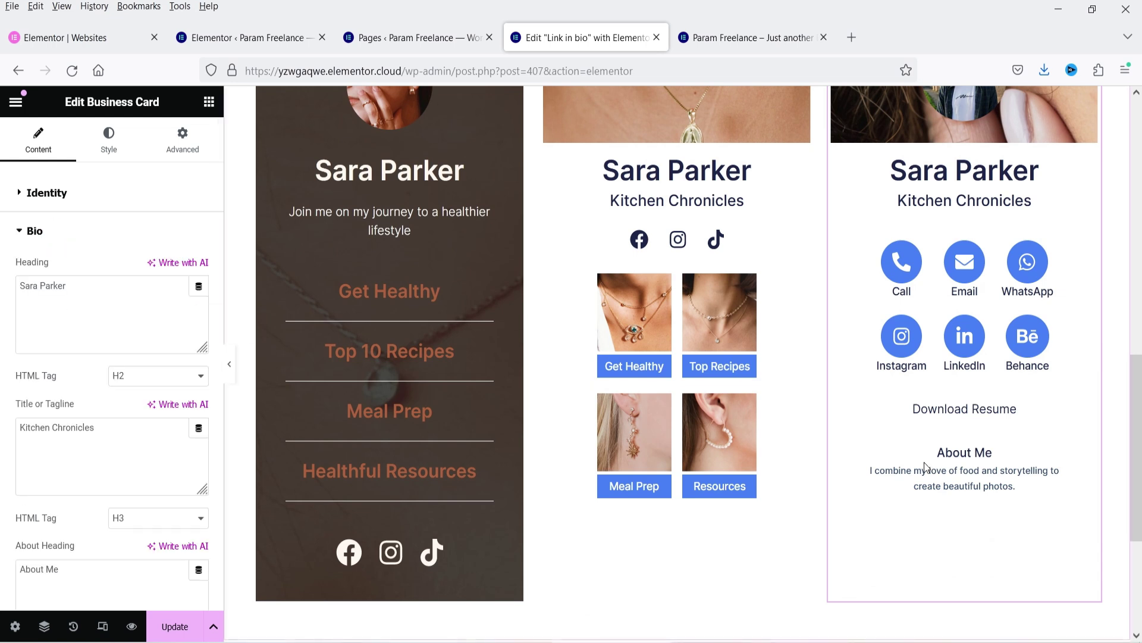
scroll(119, 421, down, 3)
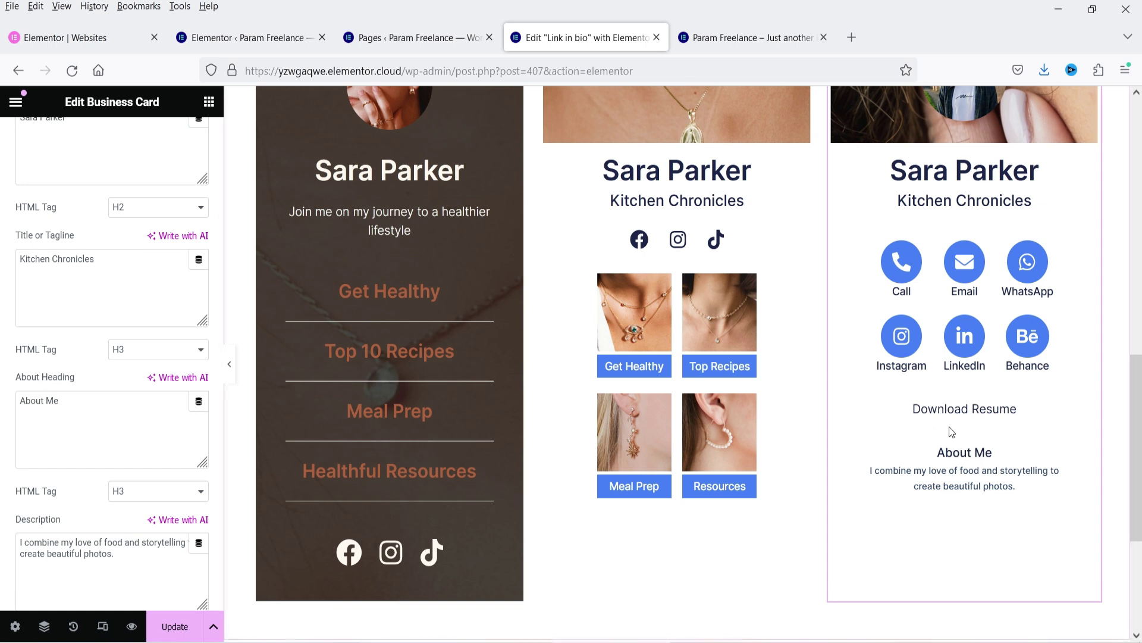
scroll(100, 423, down, 2)
triple_click(120, 470)
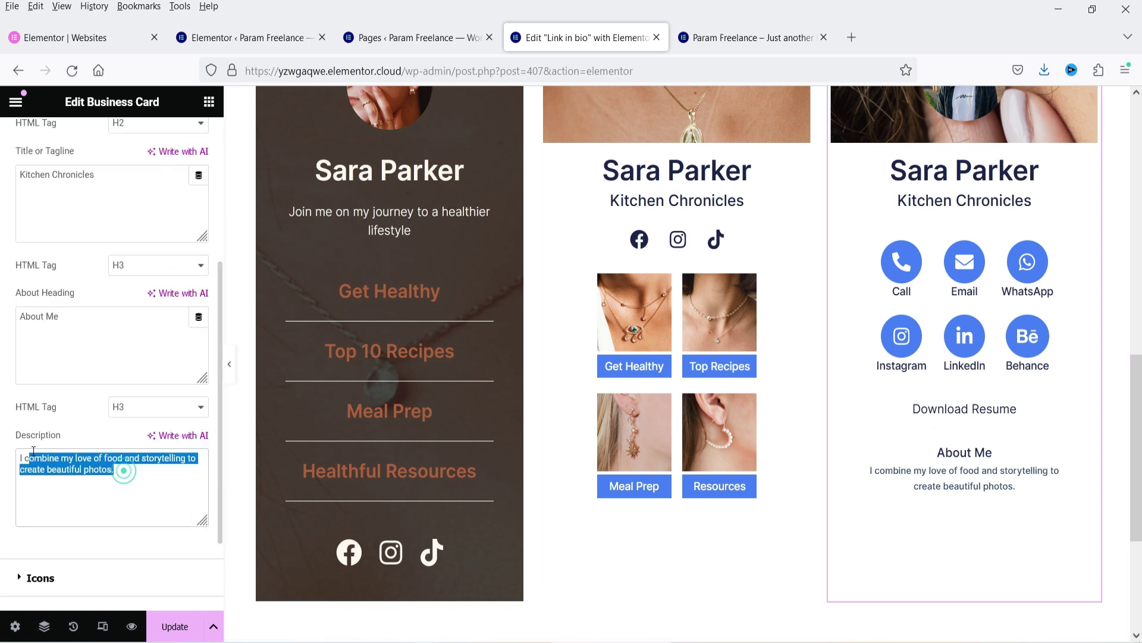
- Review the Business Card's description text and the finished card layout on the page
drag(120, 469, 985, 476)
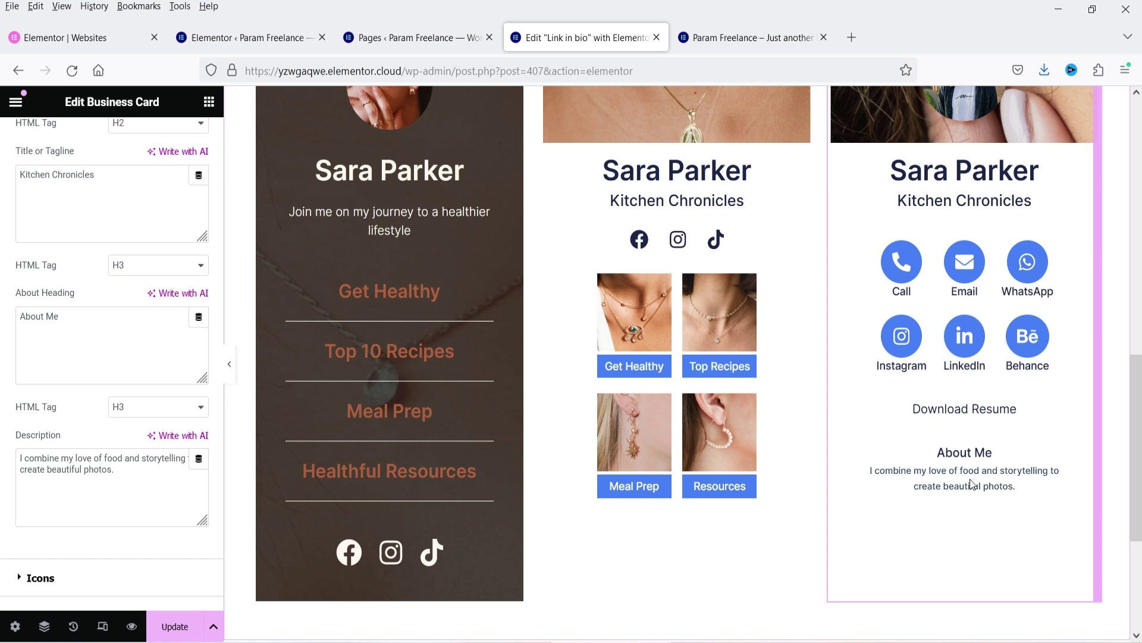
click(971, 474)
scroll(1021, 356, up, 4)
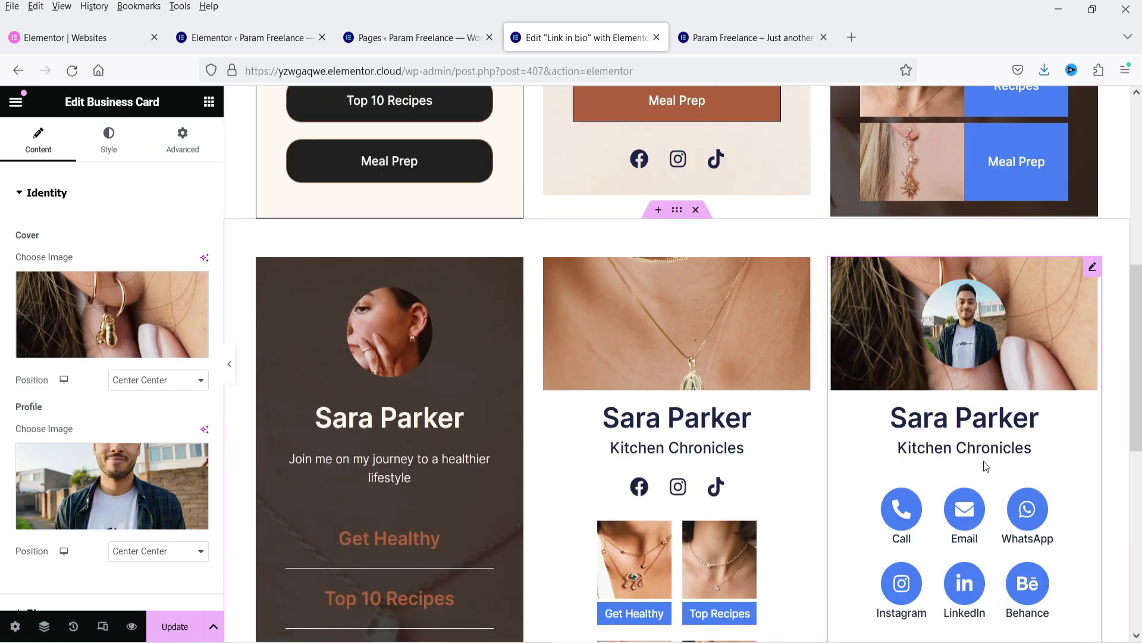
scroll(983, 462, down, 4)
scroll(955, 467, up, 3)
- Look up the link-in-bio widgets and add a three-column grid container below the row with the Business Card
click(210, 97)
scroll(771, 403, down, 5)
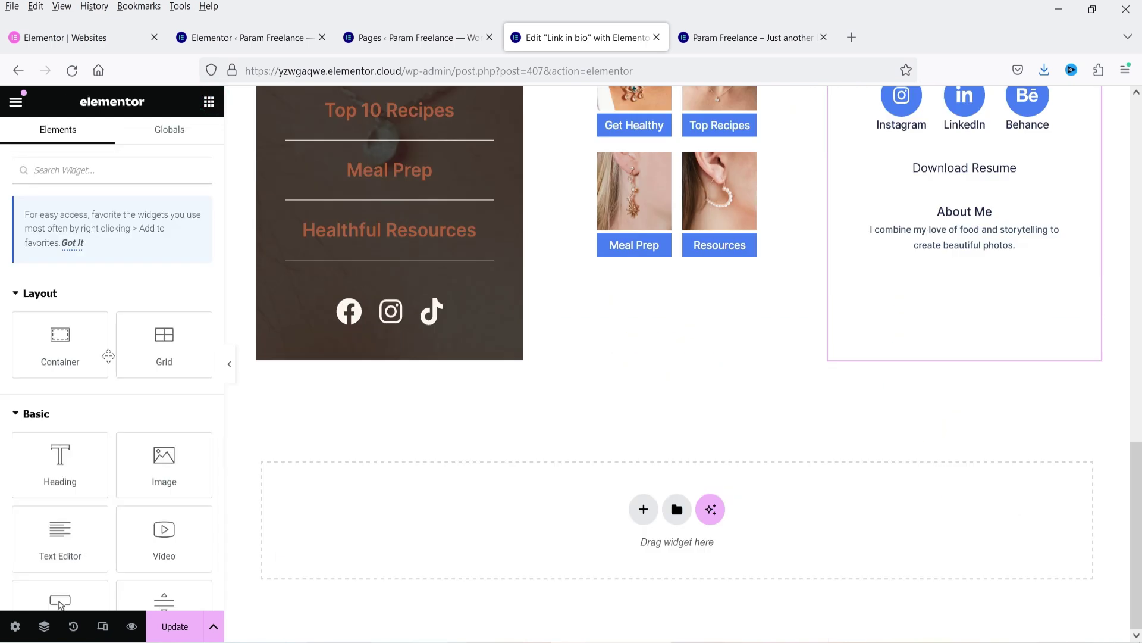
click(100, 175)
text(link)
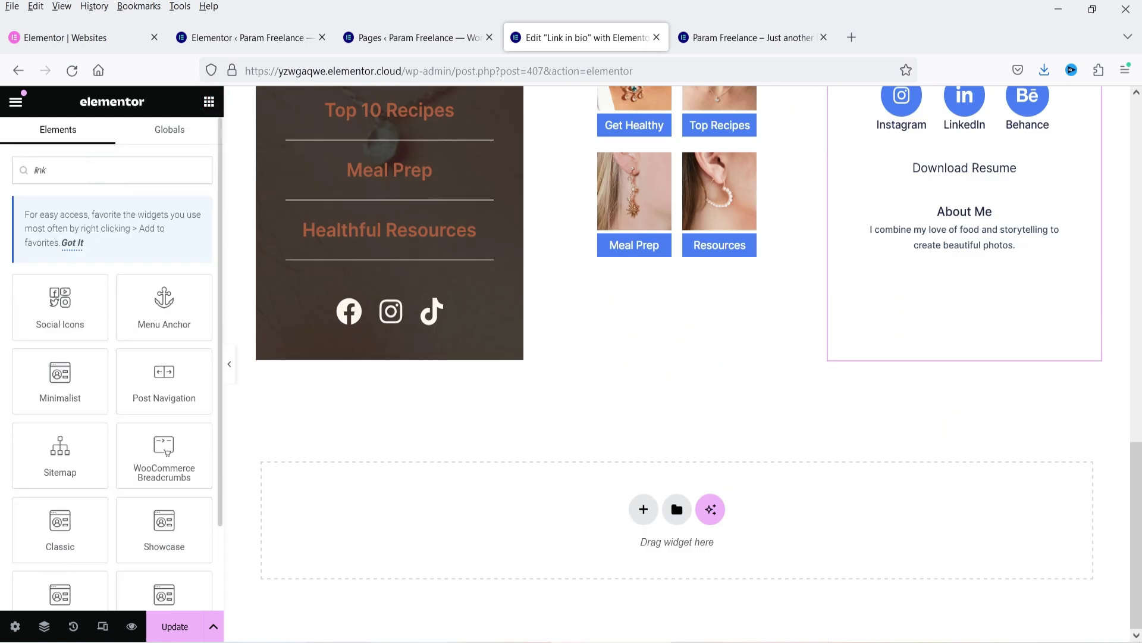
text( in)
click(643, 508)
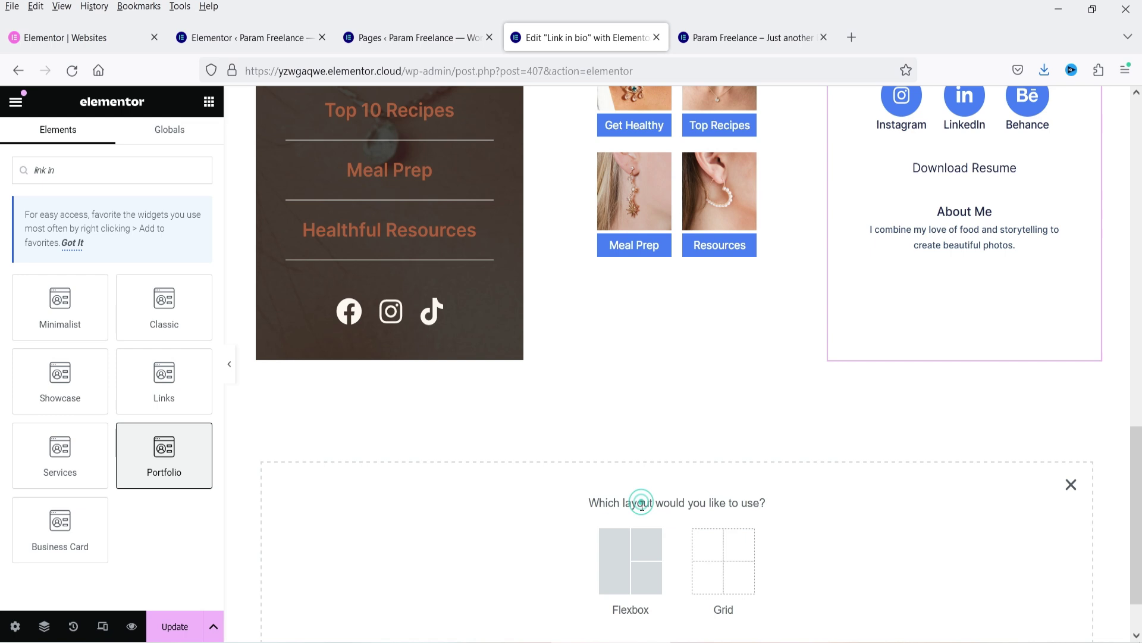
click(718, 554)
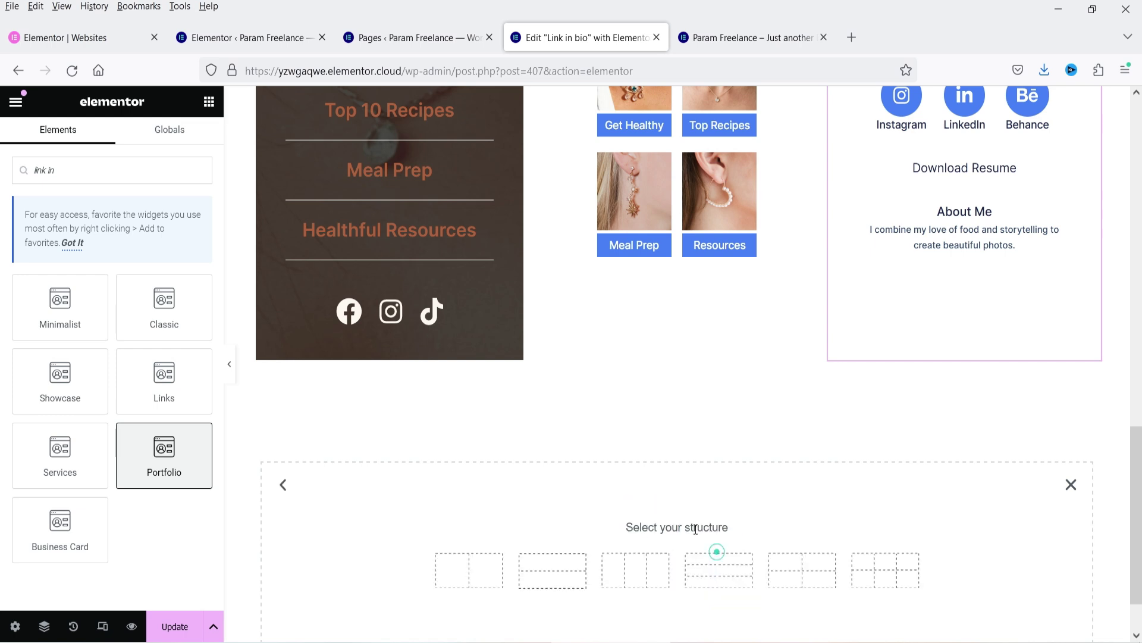
click(654, 575)
- Find the link-in-bio widgets with "link in" and place the Portfolio widget in the first column of the new grid
click(210, 101)
text(link in)
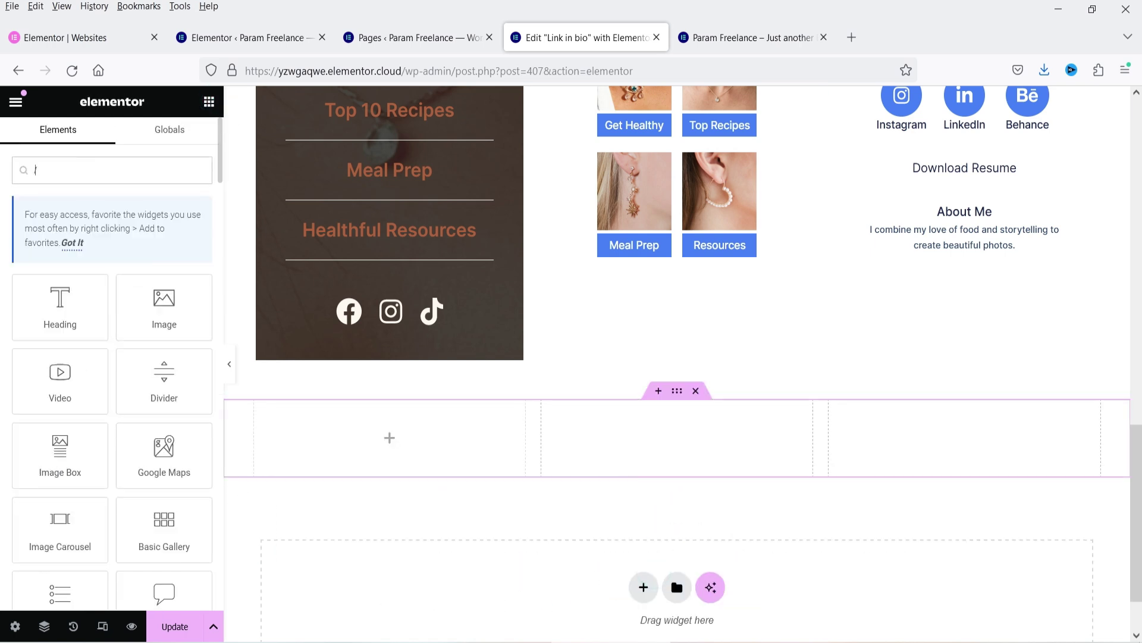
drag(155, 473, 452, 444)
scroll(649, 536, down, 8)
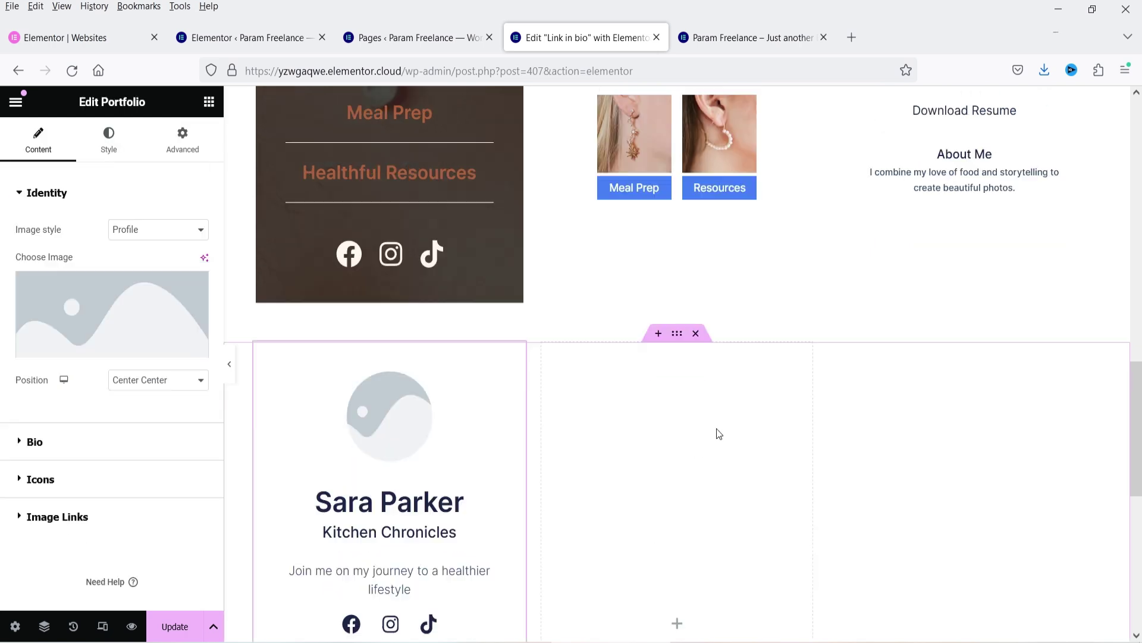
scroll(382, 364, up, 4)
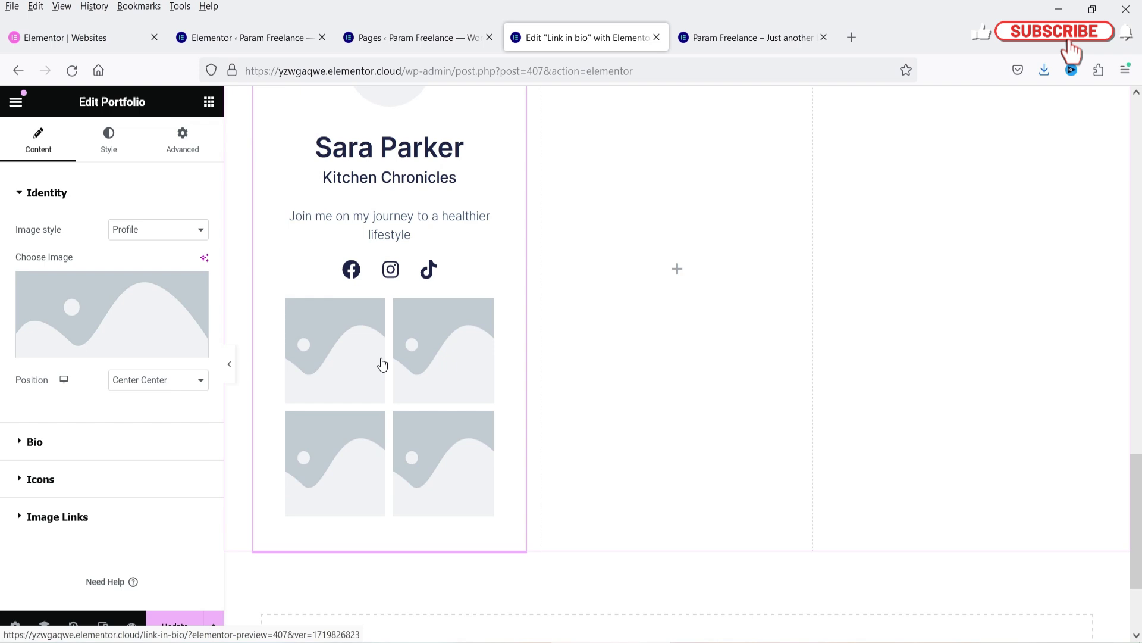
click(68, 301)
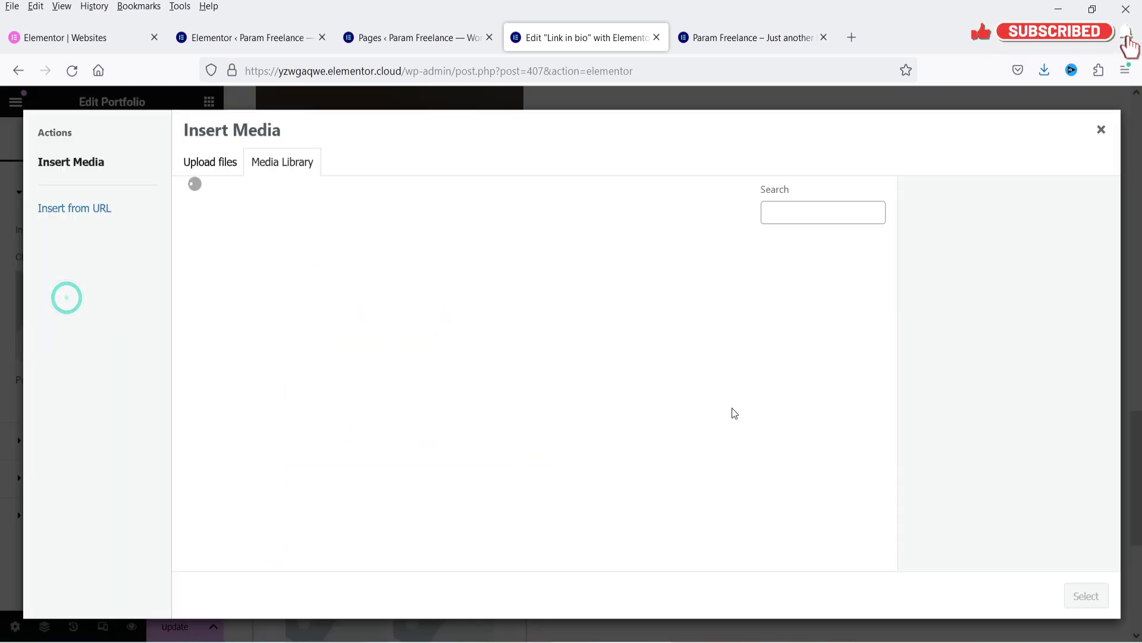
scroll(550, 412, down, 5)
click(695, 504)
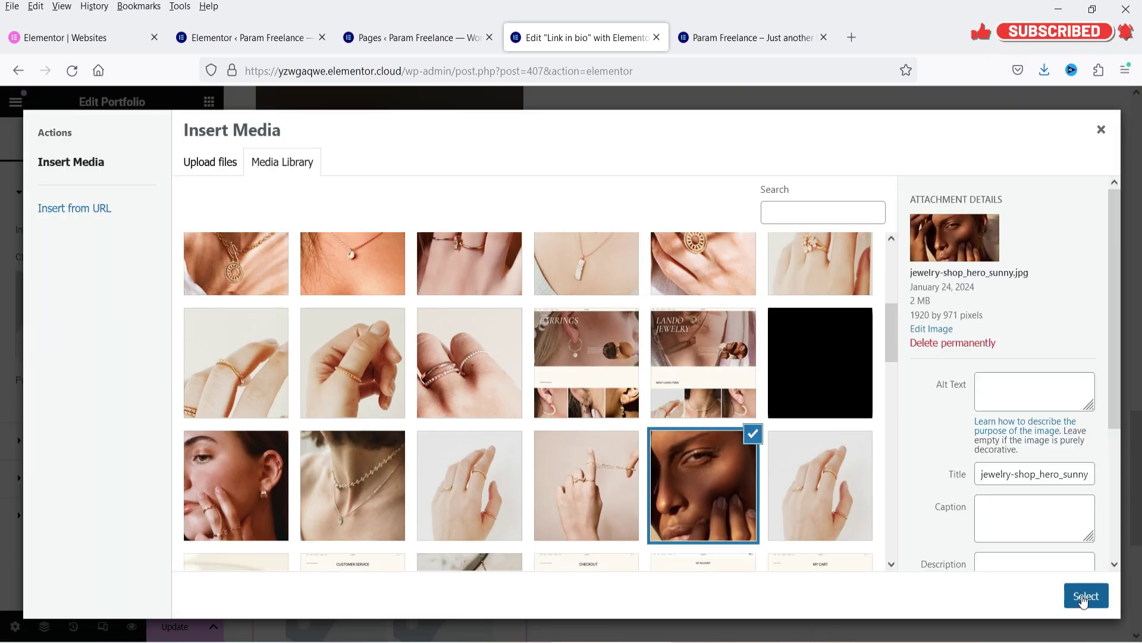
click(1086, 596)
- Set the image of the Portfolio's first image link to Mask-Group-4.jpg, the layered necklace with the eye pendant
click(73, 498)
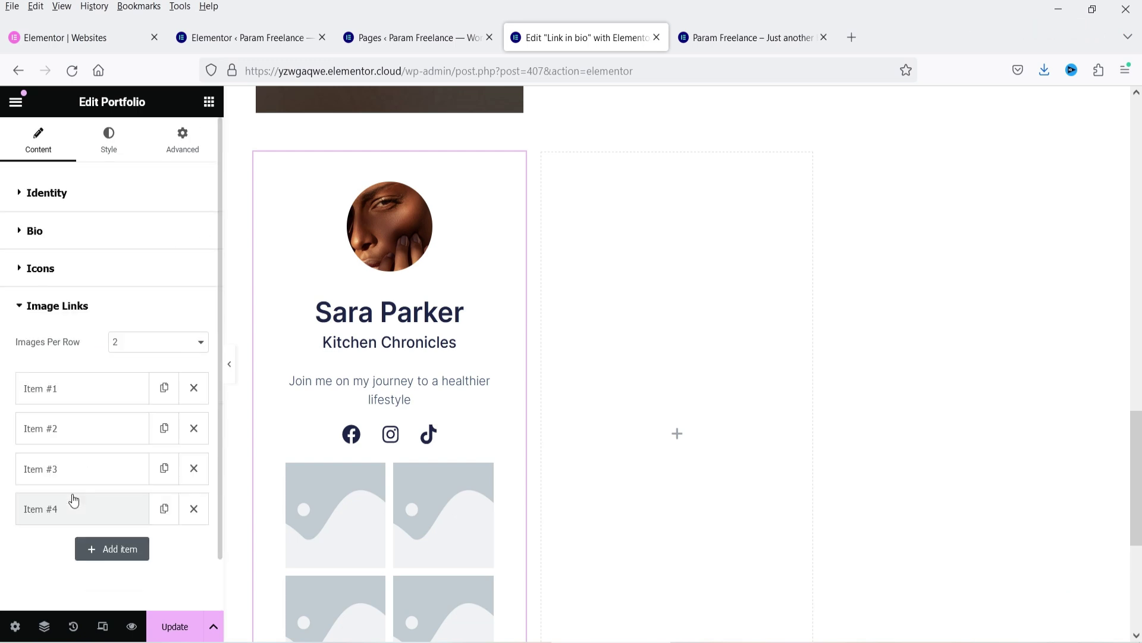
click(65, 395)
scroll(78, 381, down, 4)
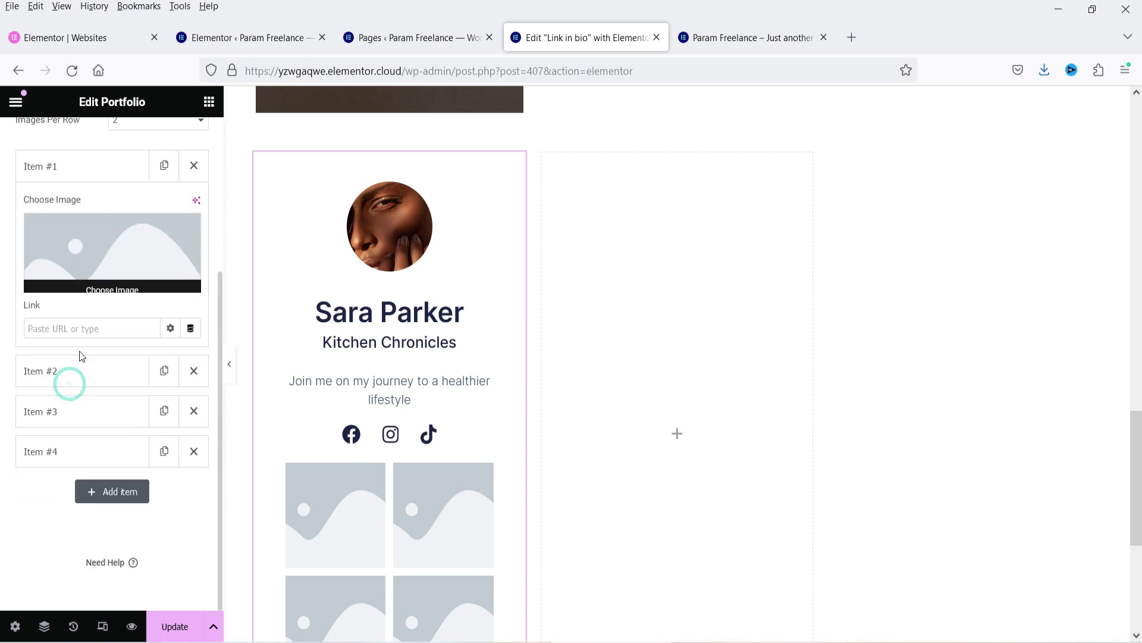
click(87, 257)
click(714, 384)
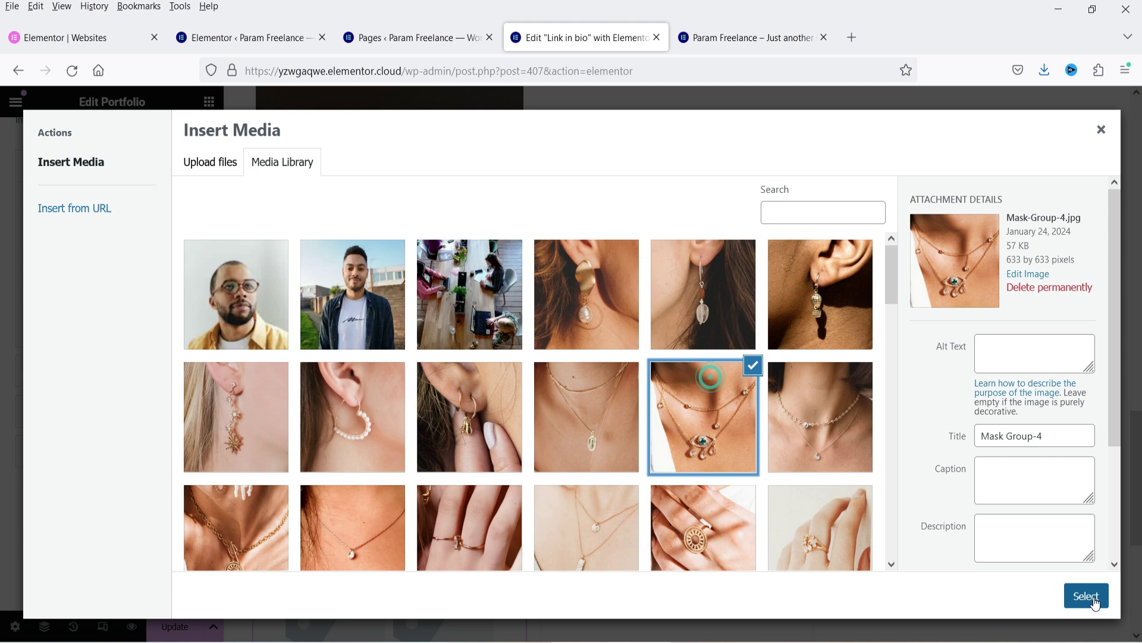
click(1088, 596)
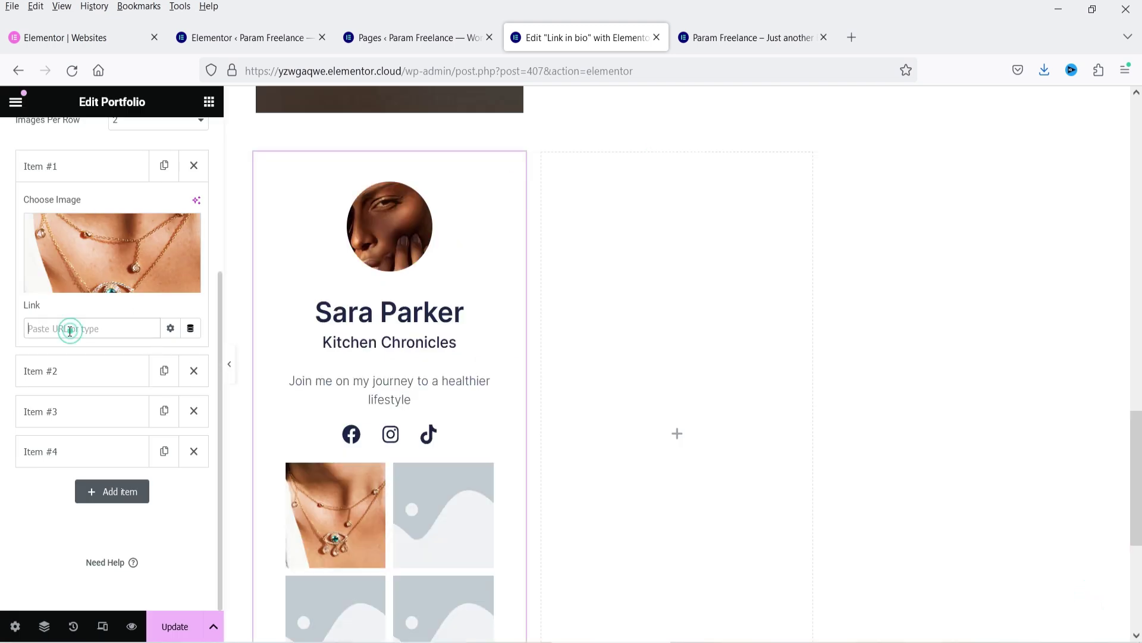
- Set the second image link's picture to the photo of the beaded double-strand necklace
click(68, 370)
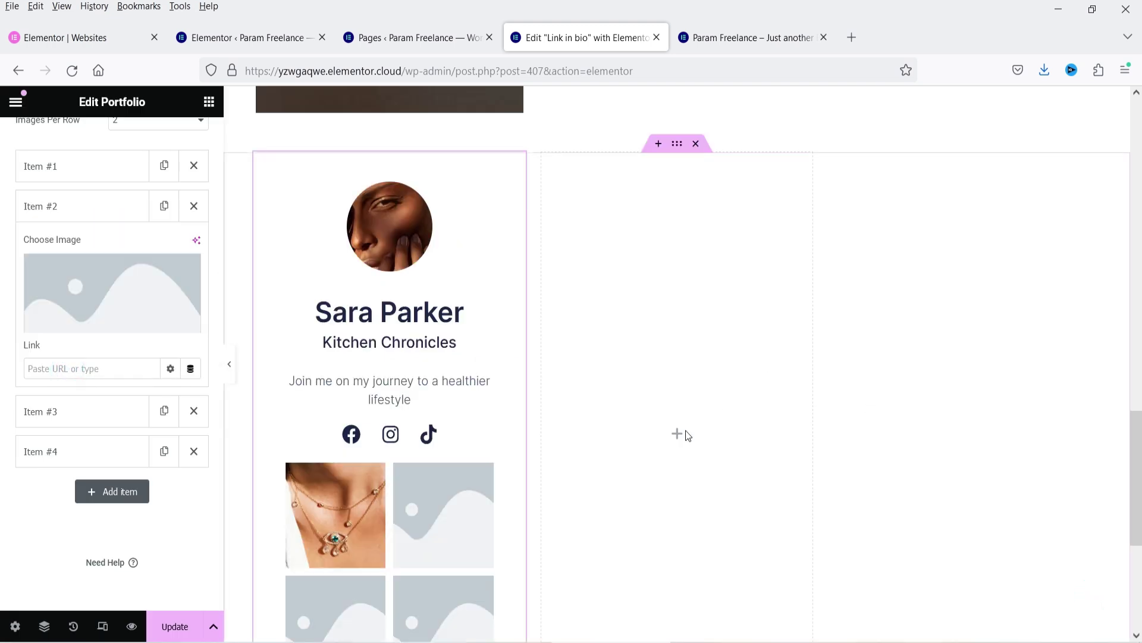
click(50, 285)
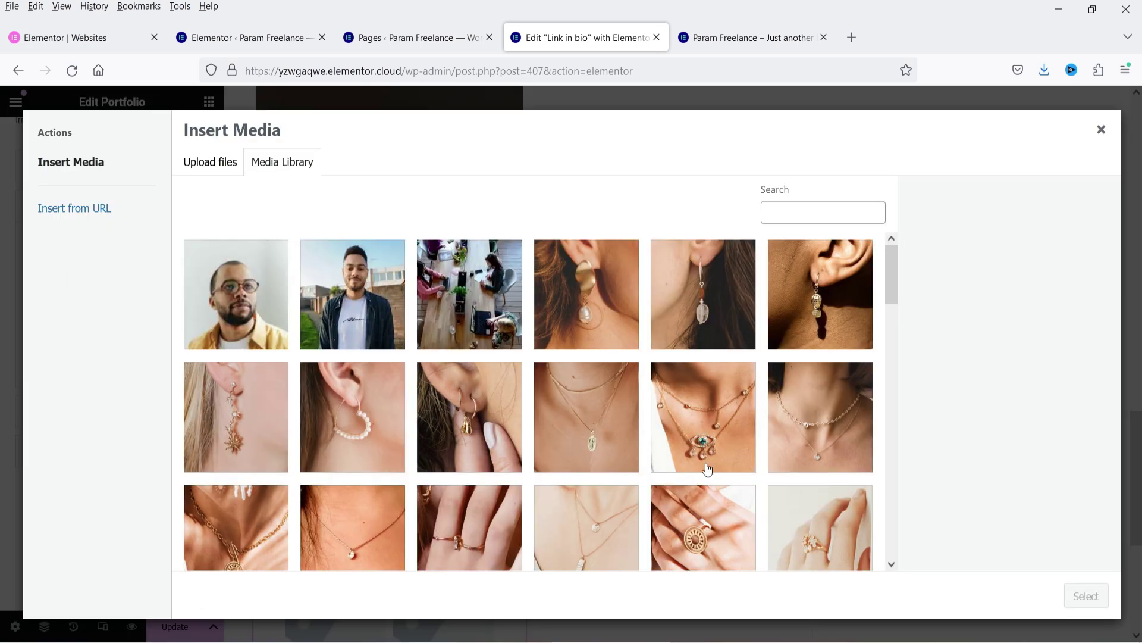
click(821, 417)
click(1089, 596)
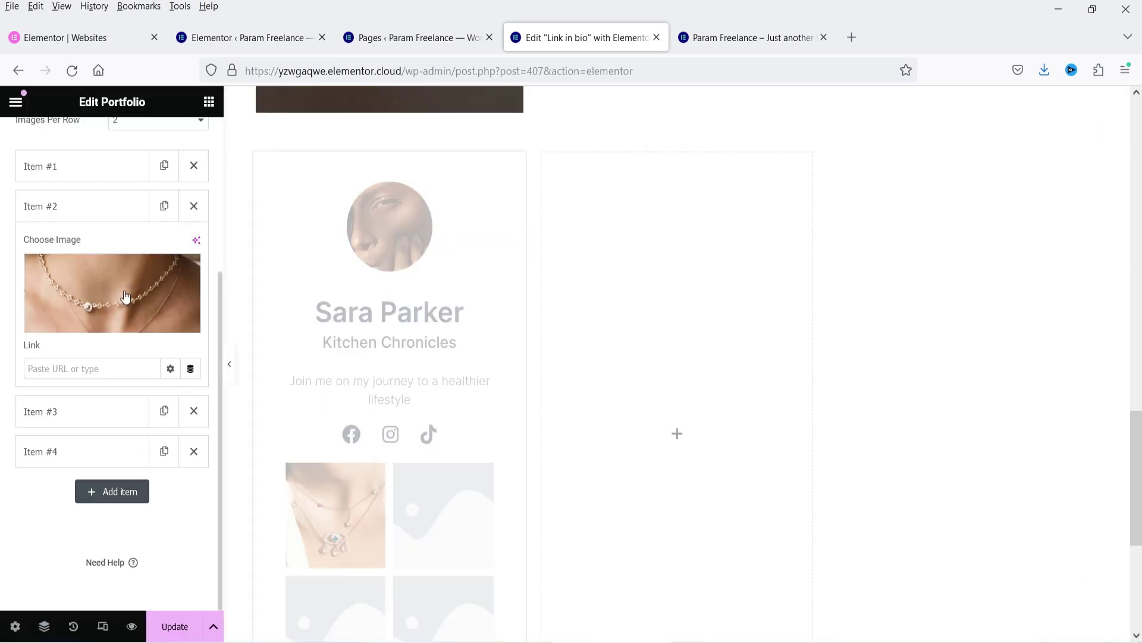
- Set the third image link's picture to the close-up of the fine chain with a single-stone pendant
click(100, 210)
click(82, 266)
click(61, 322)
click(352, 523)
click(1087, 595)
- Use the same single-stone pendant close-up as the picture for the Portfolio's fourth image link
click(71, 449)
click(96, 349)
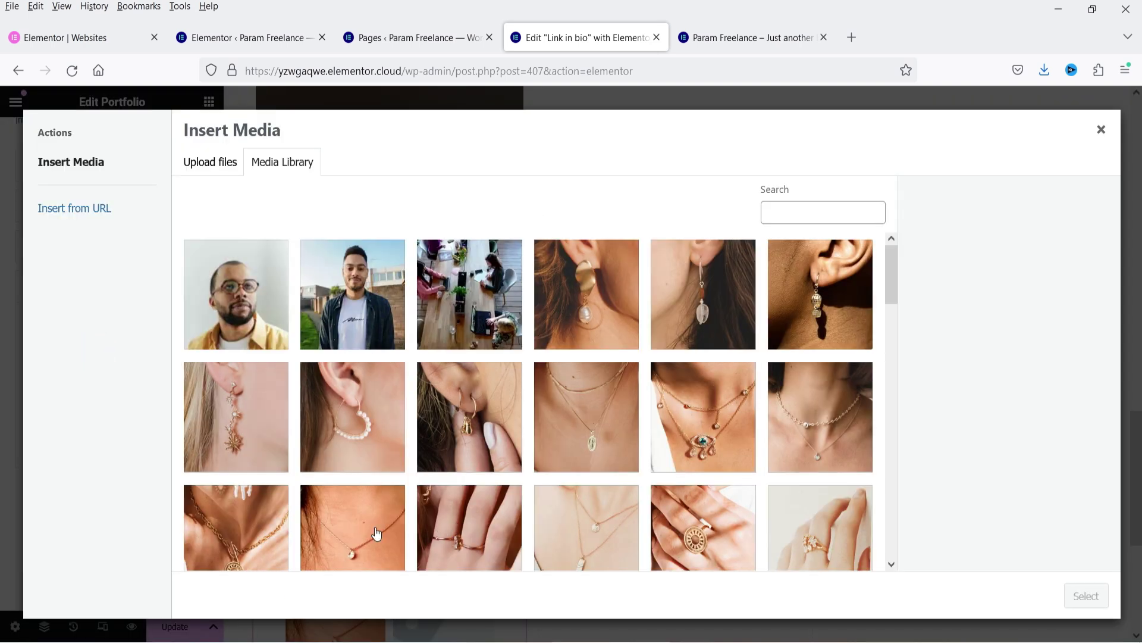
click(351, 524)
click(1087, 596)
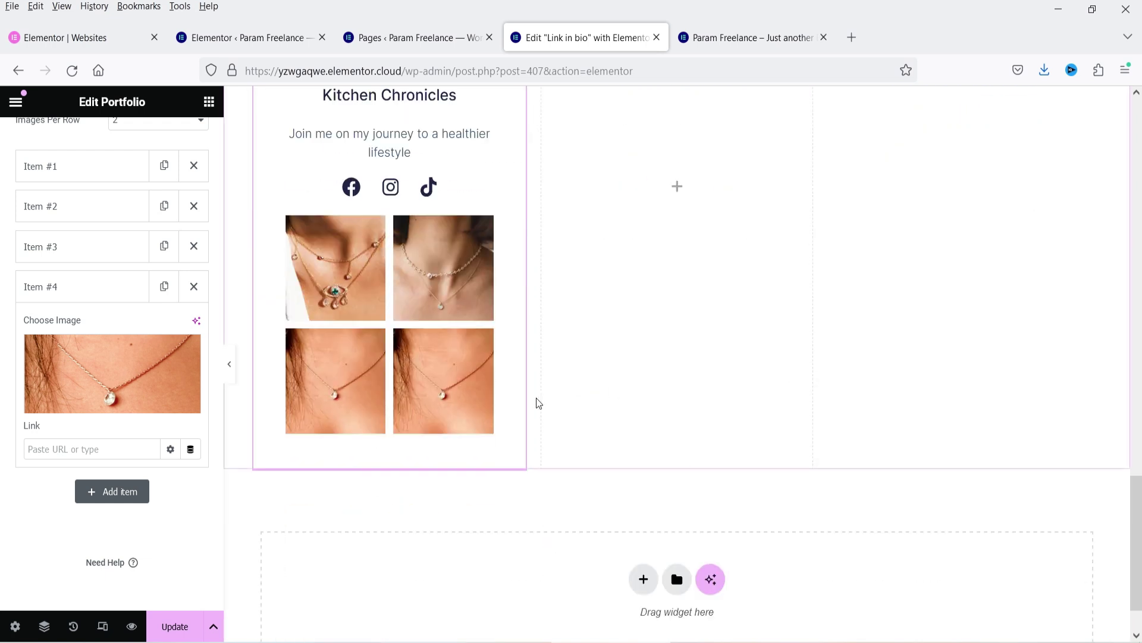
scroll(539, 404, up, 4)
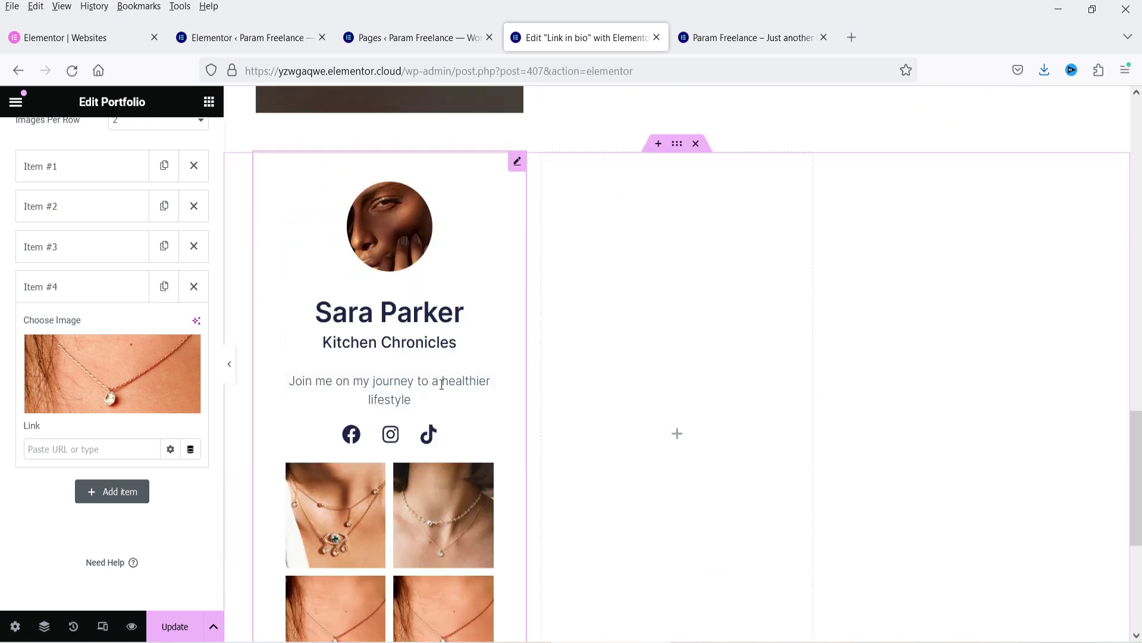